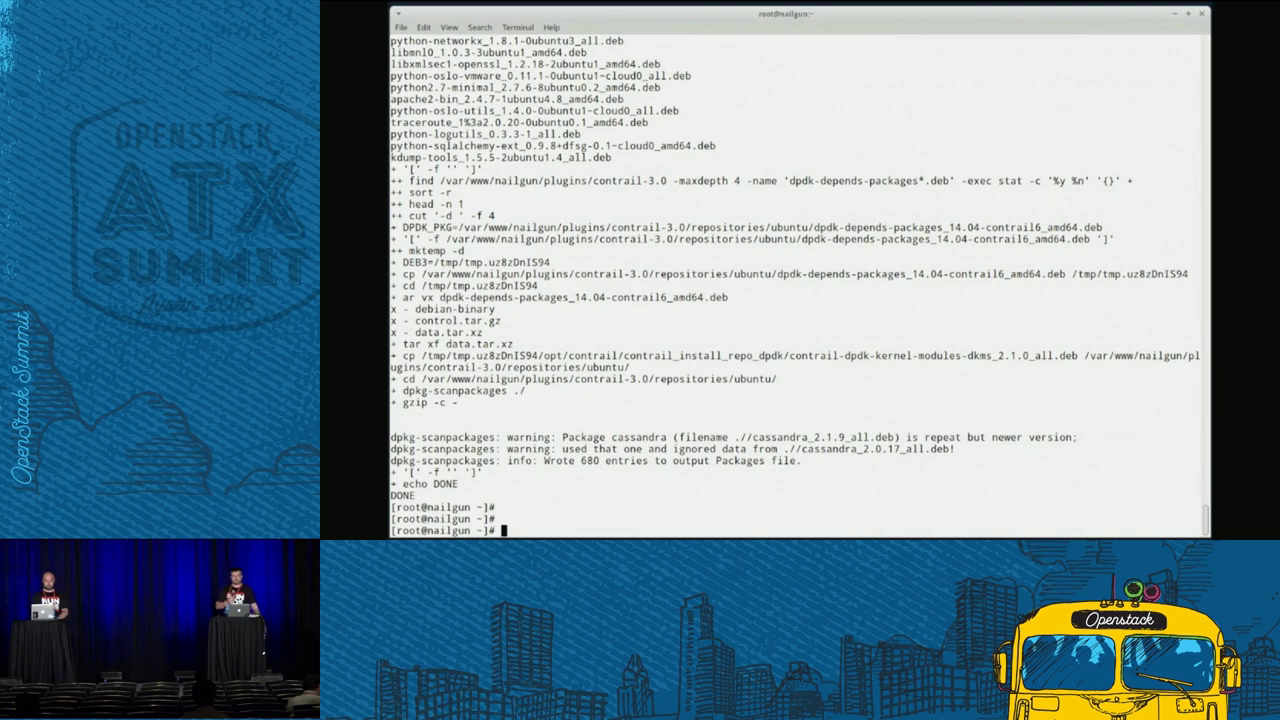
# - Clear the selection on the script's DONE output line and dismiss the popup menu
pyautogui.tripleClick(413, 495)
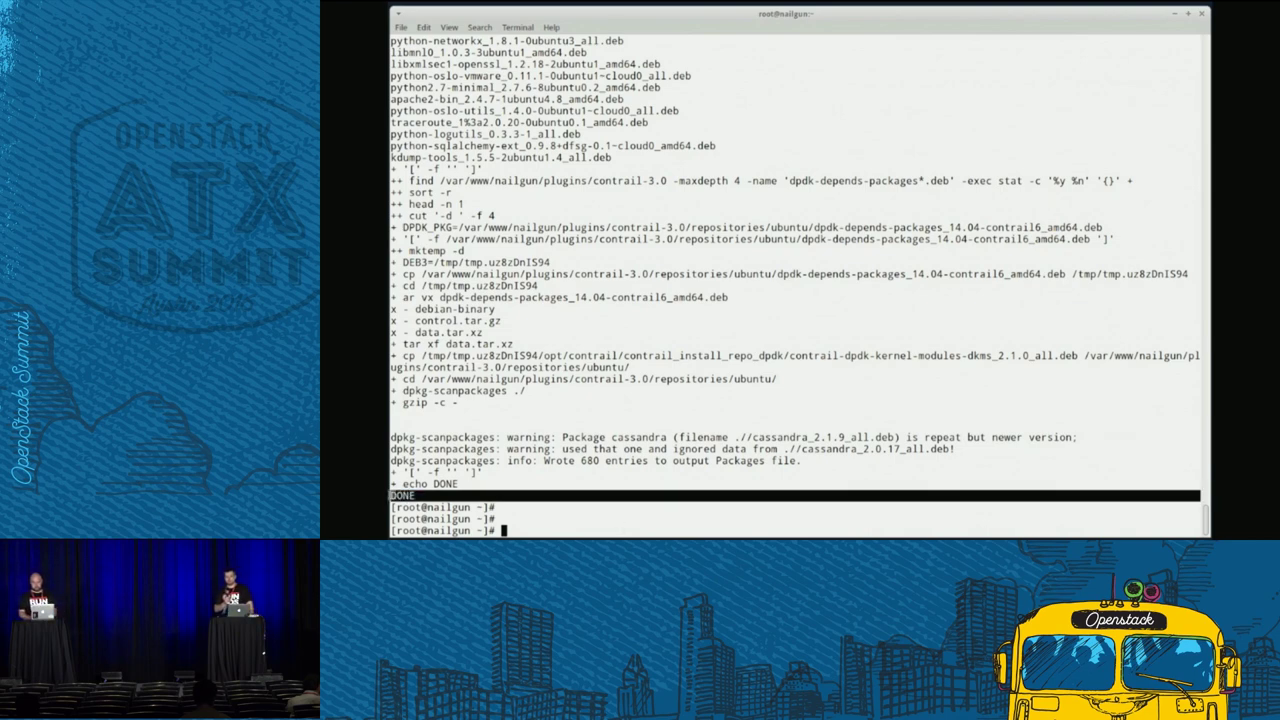
pyautogui.click(553, 525)
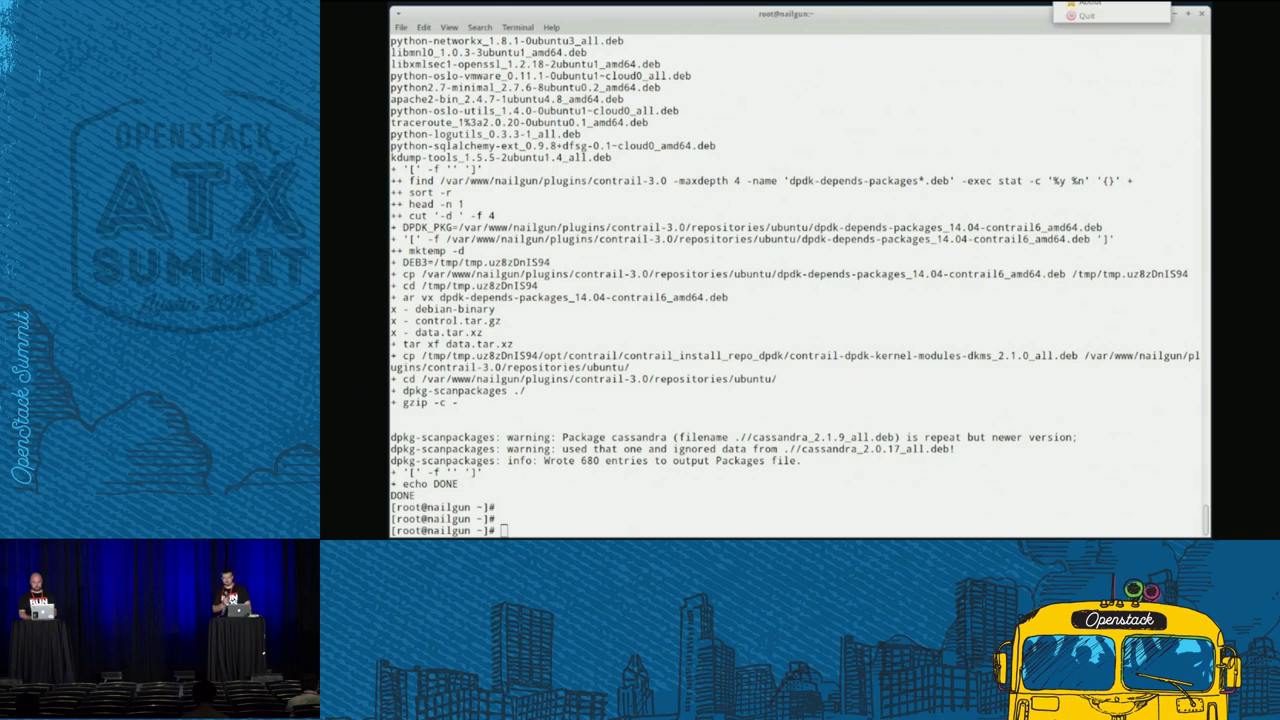
pyautogui.press('Escape')
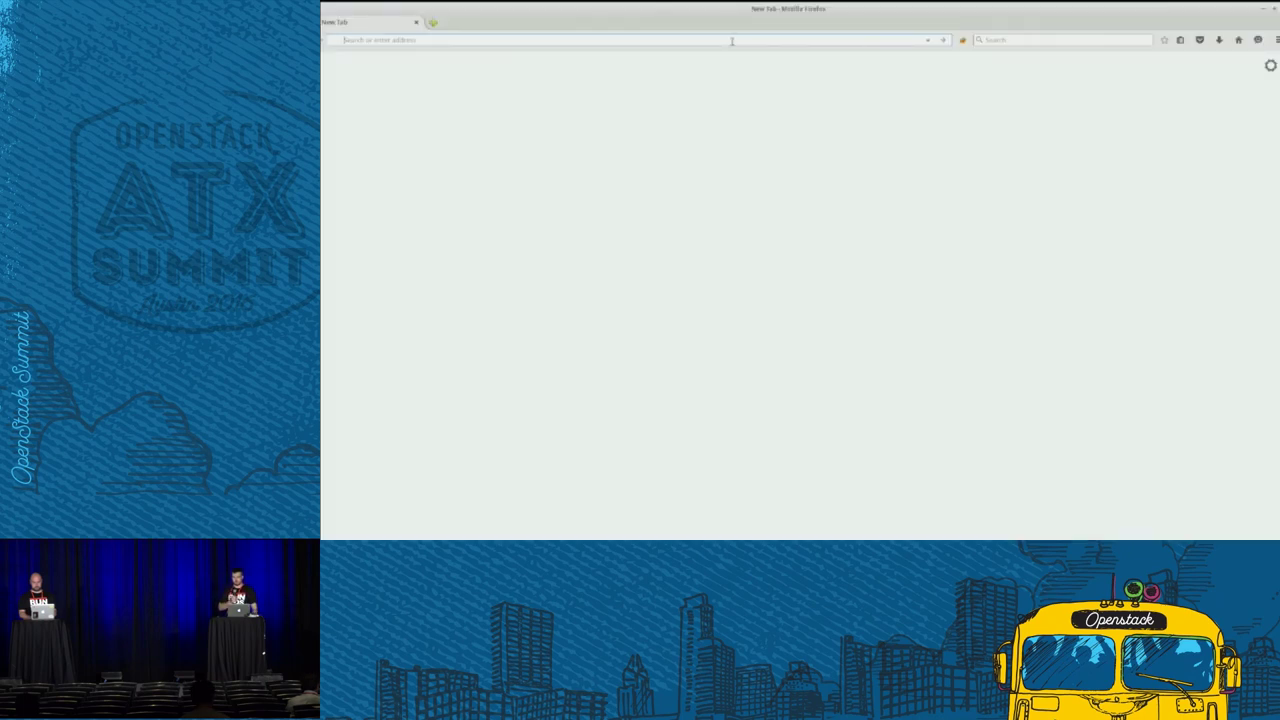
# - Load the Fuel dashboard at 10.109.0.2 and start a new environment named Contrail
pyautogui.write('10.109.0.2:8000')
pyautogui.press('Down')
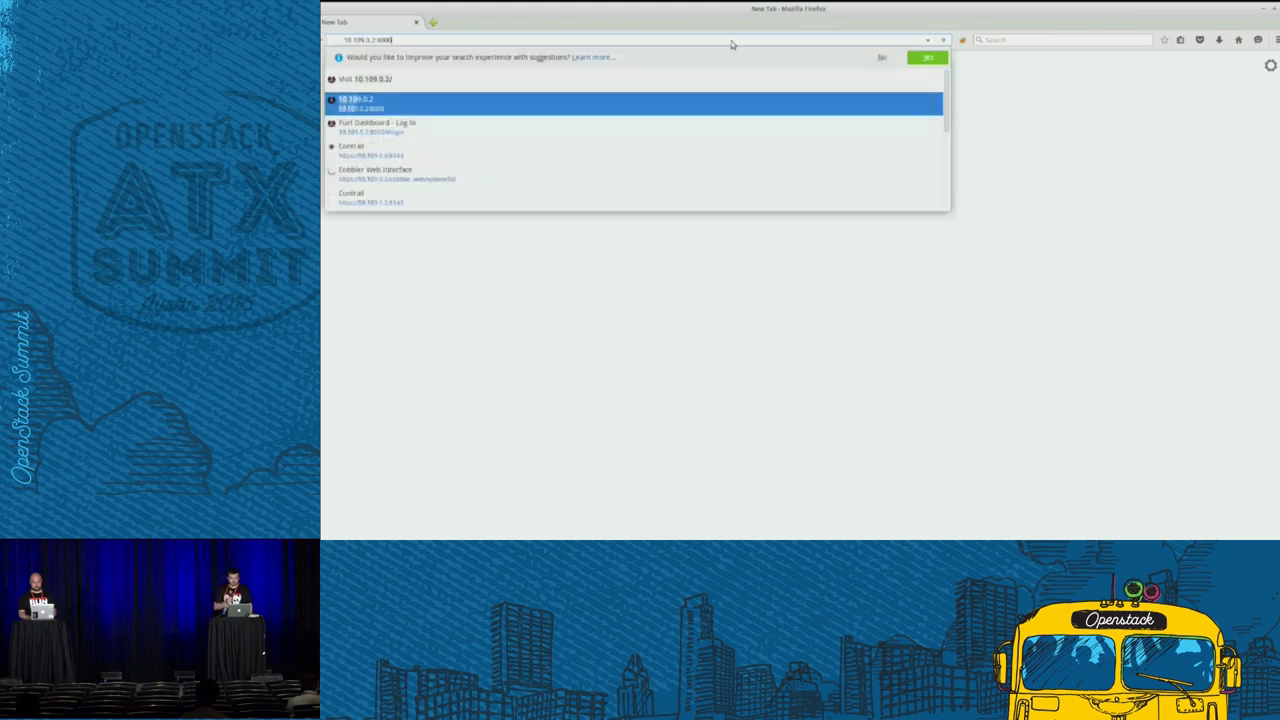
pyautogui.press('Return')
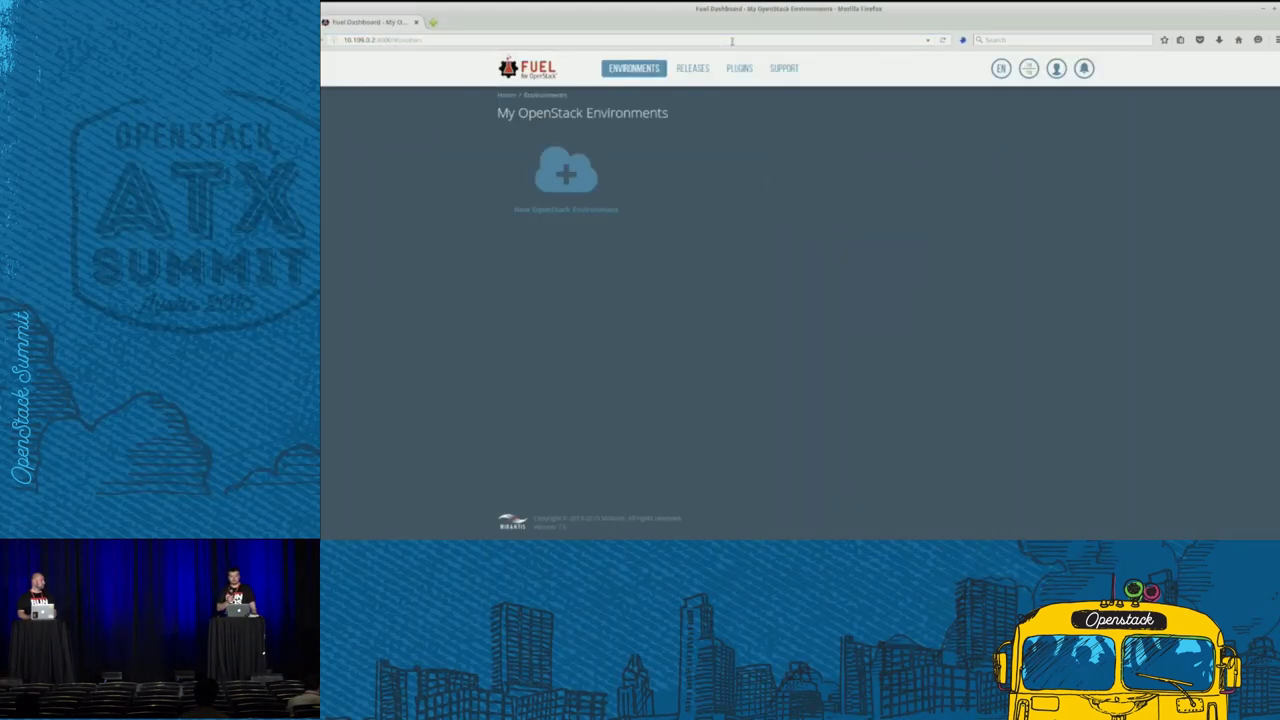
pyautogui.click(576, 190)
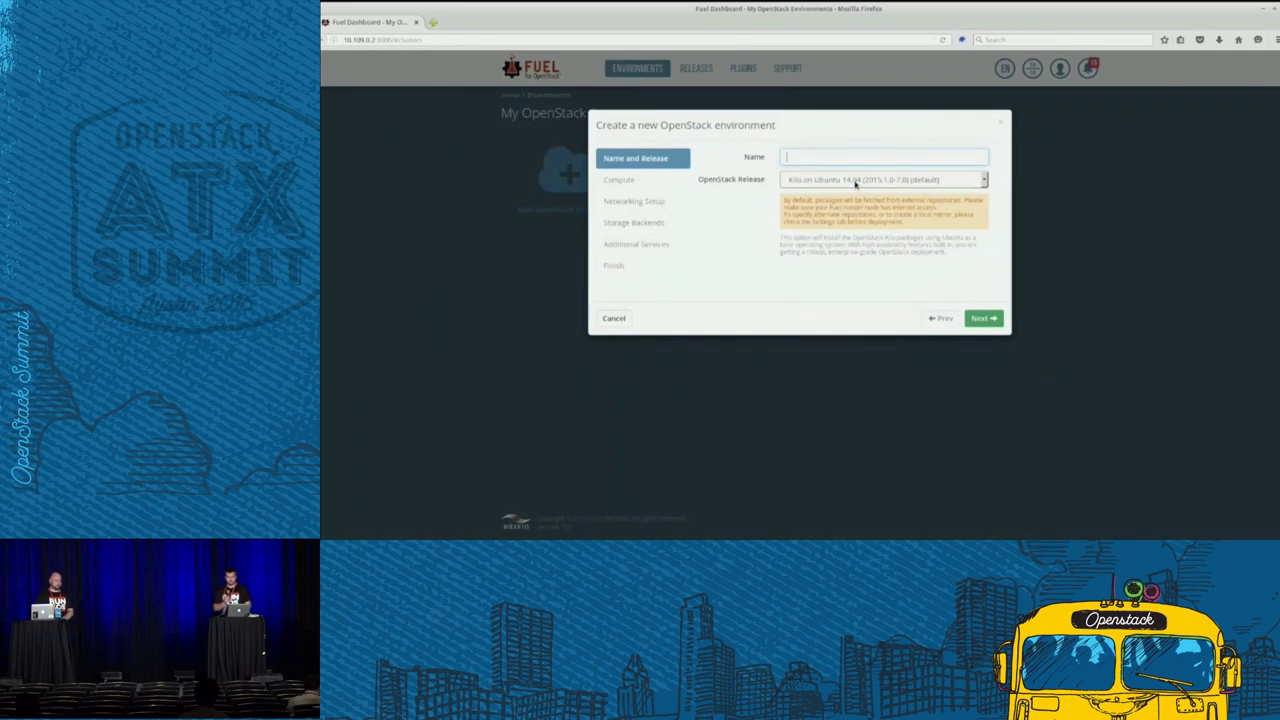
pyautogui.write('Contrail')
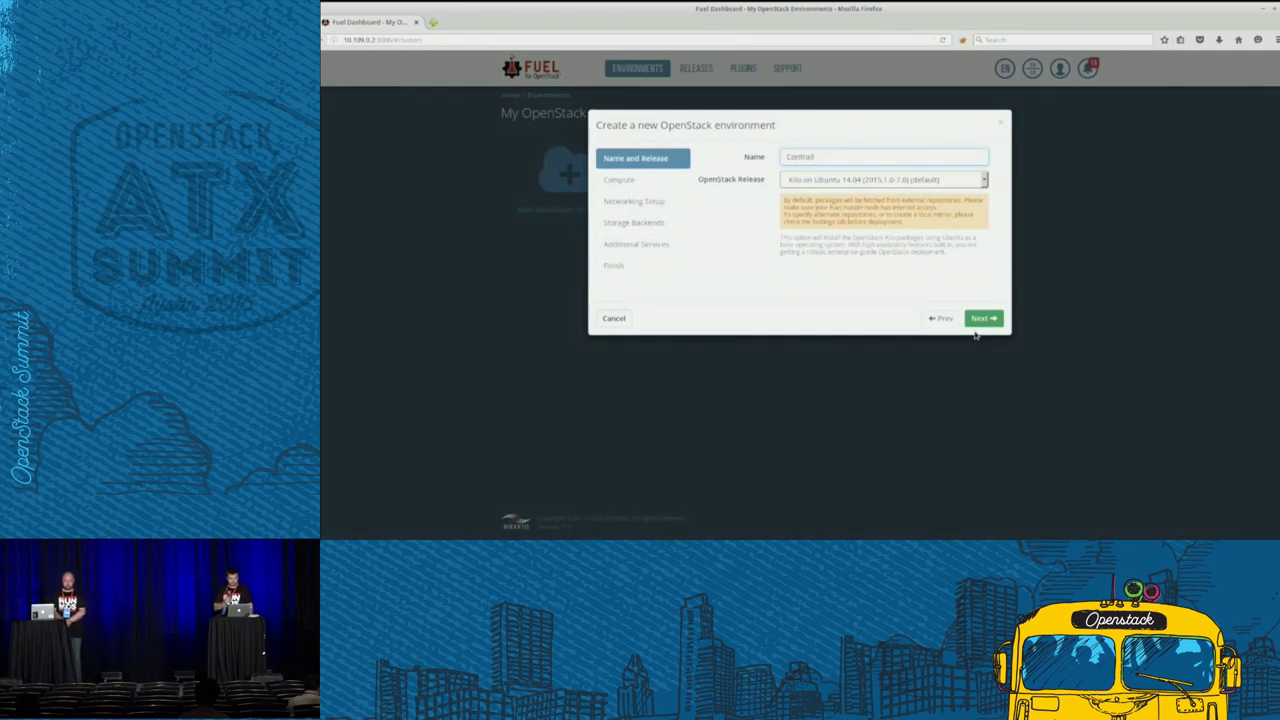
pyautogui.click(981, 319)
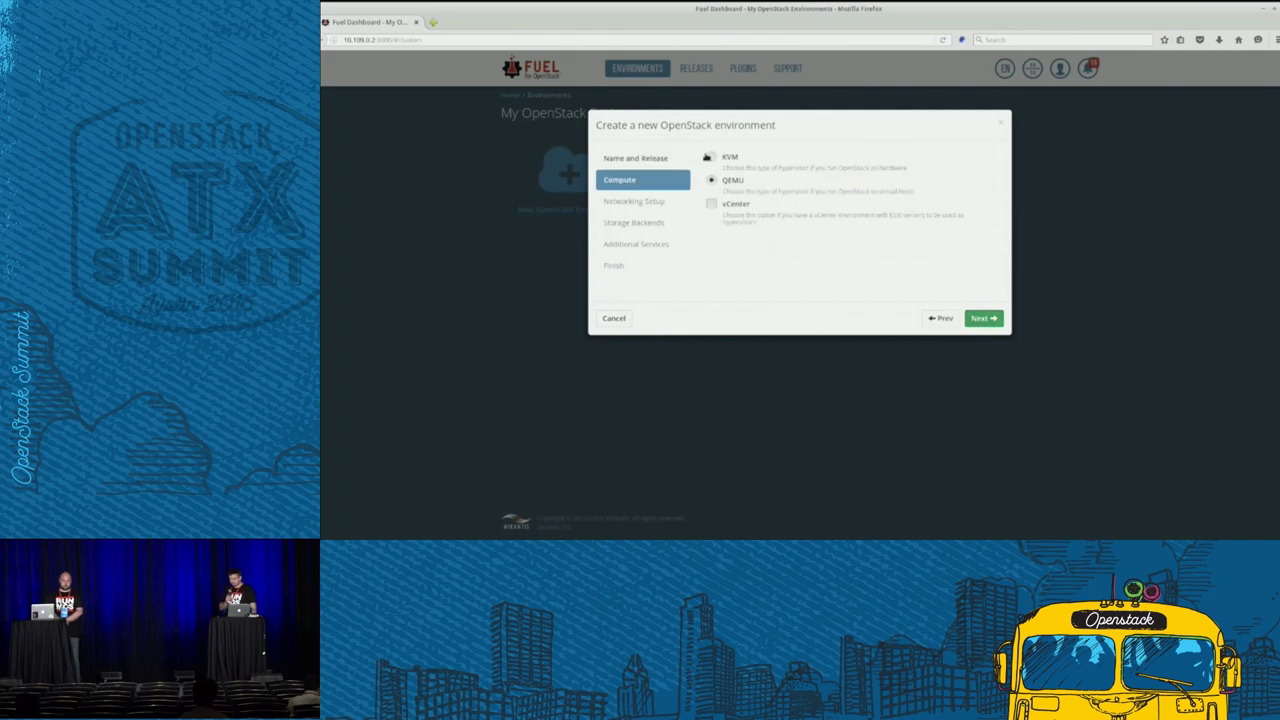
# - Choose KVM, Neutron tunneling segmentation, default storage and Ceilometer, then create the environment
pyautogui.click(978, 319)
pyautogui.click(783, 236)
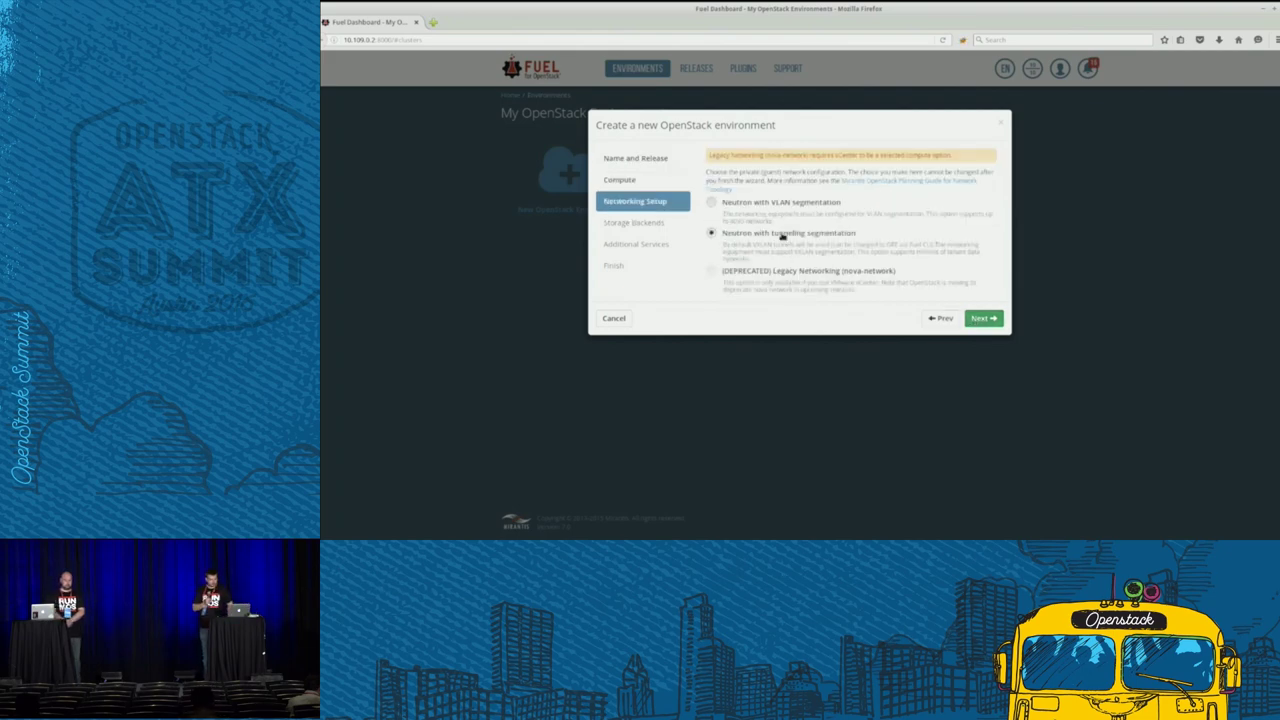
pyautogui.click(993, 320)
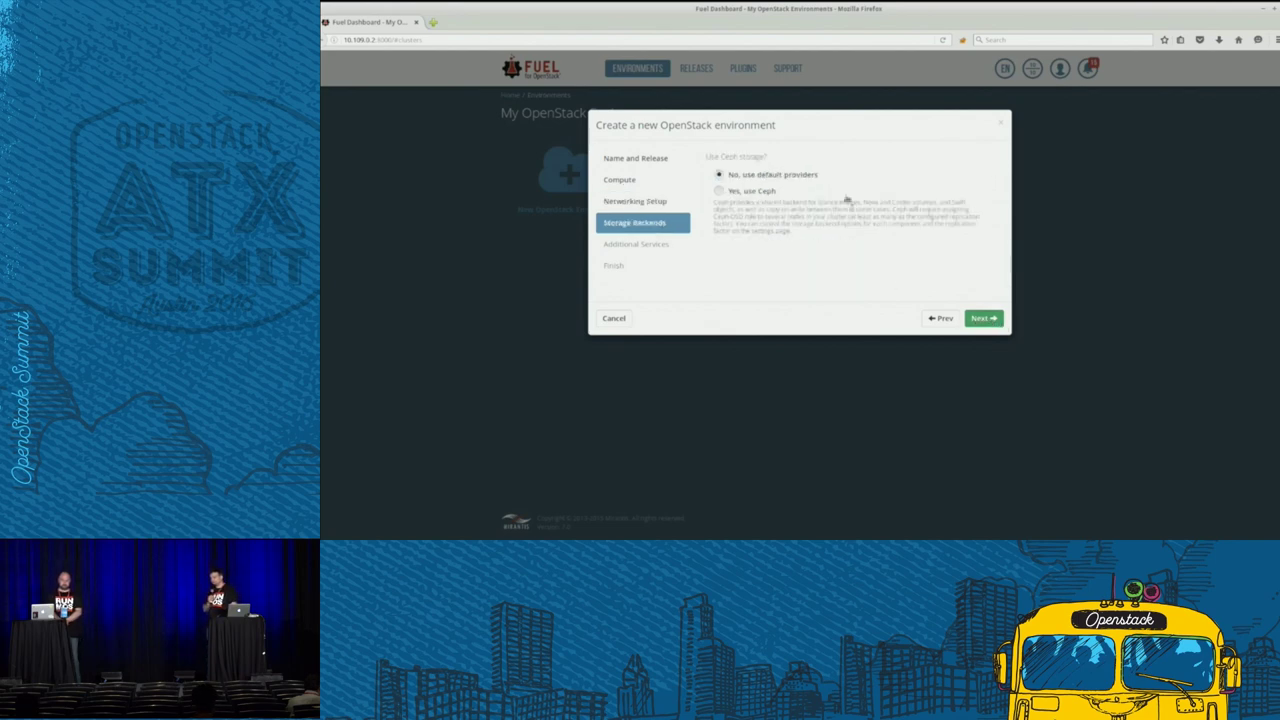
pyautogui.click(983, 318)
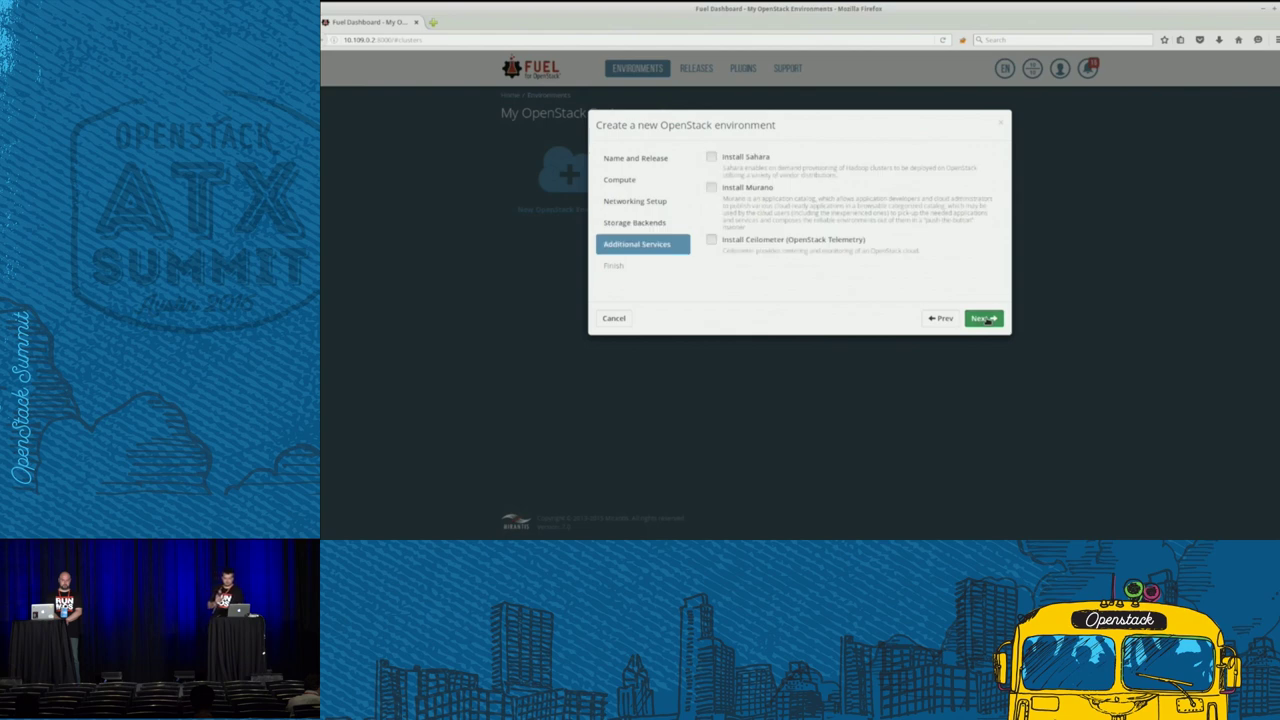
pyautogui.click(716, 241)
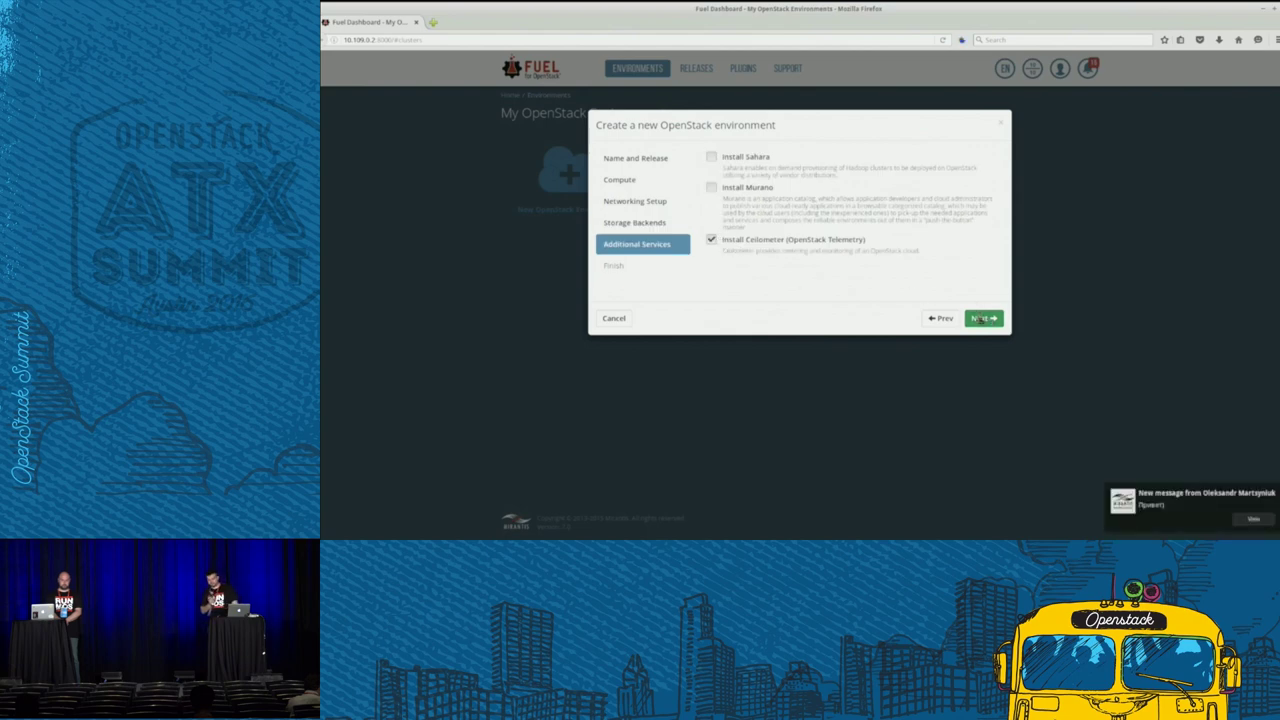
pyautogui.click(981, 318)
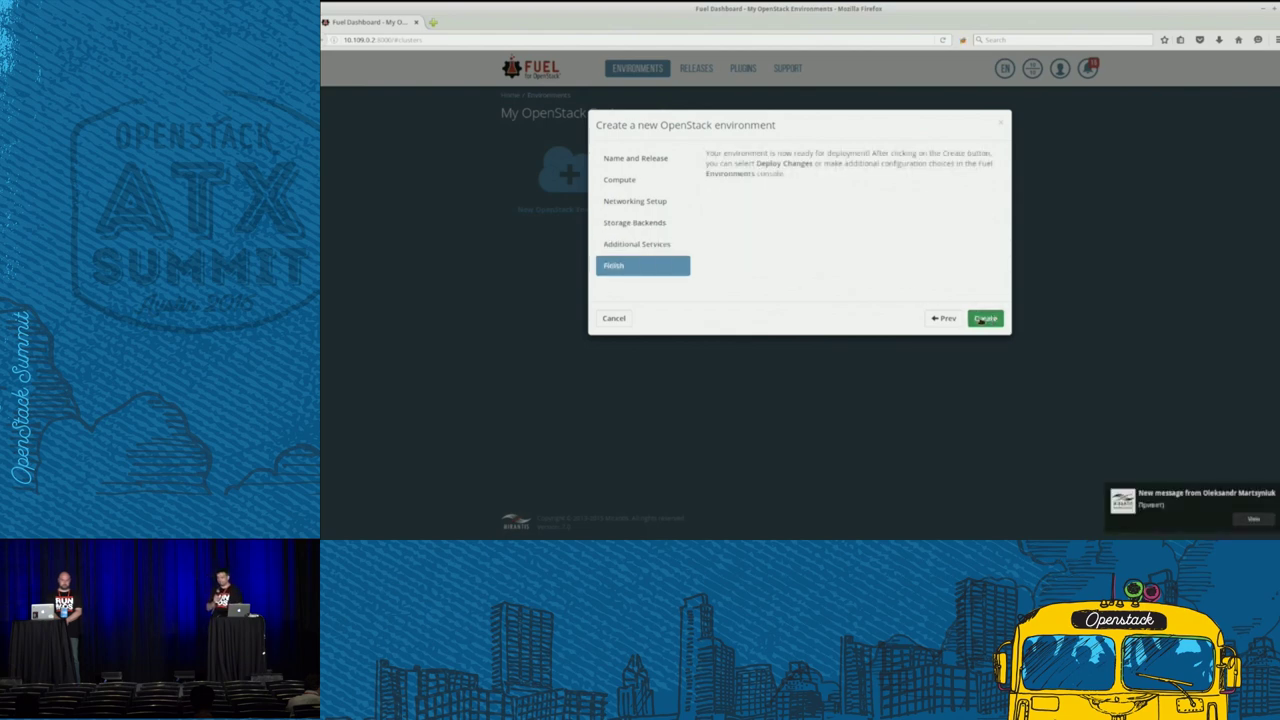
pyautogui.click(981, 319)
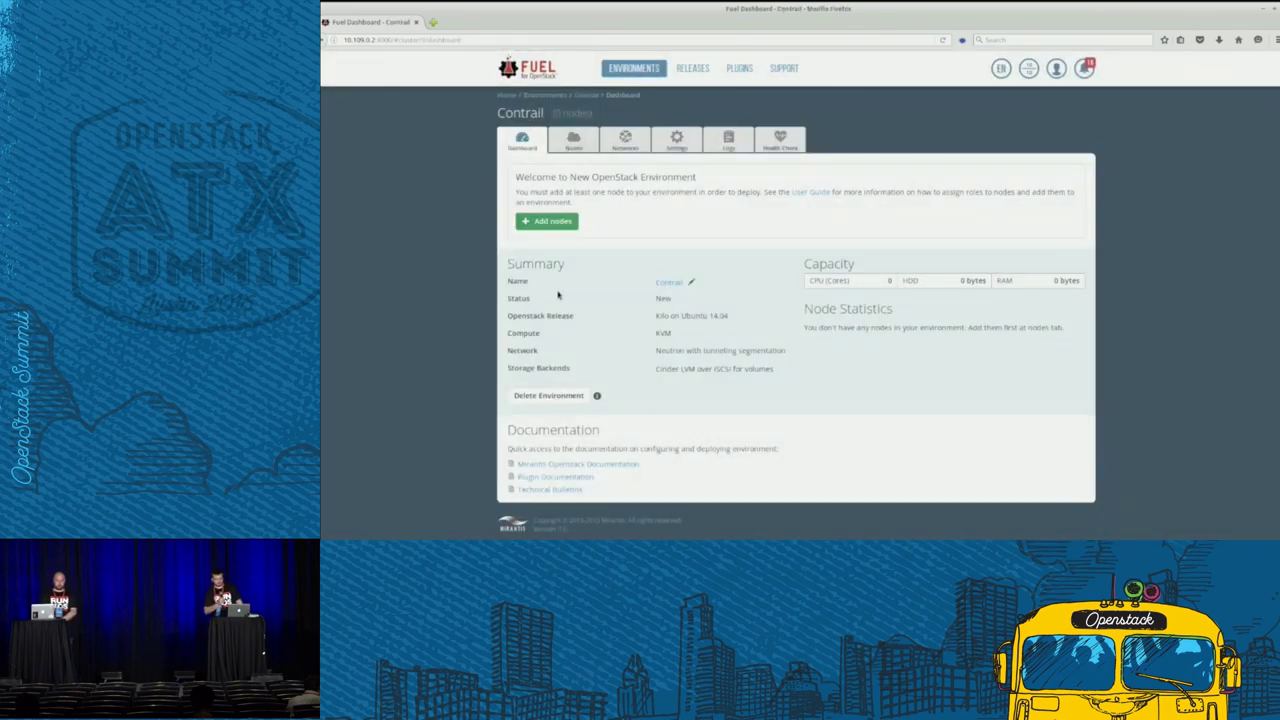
# - Enable the Fuel Contrail plugin with the DPDK feature turned on
pyautogui.click(675, 141)
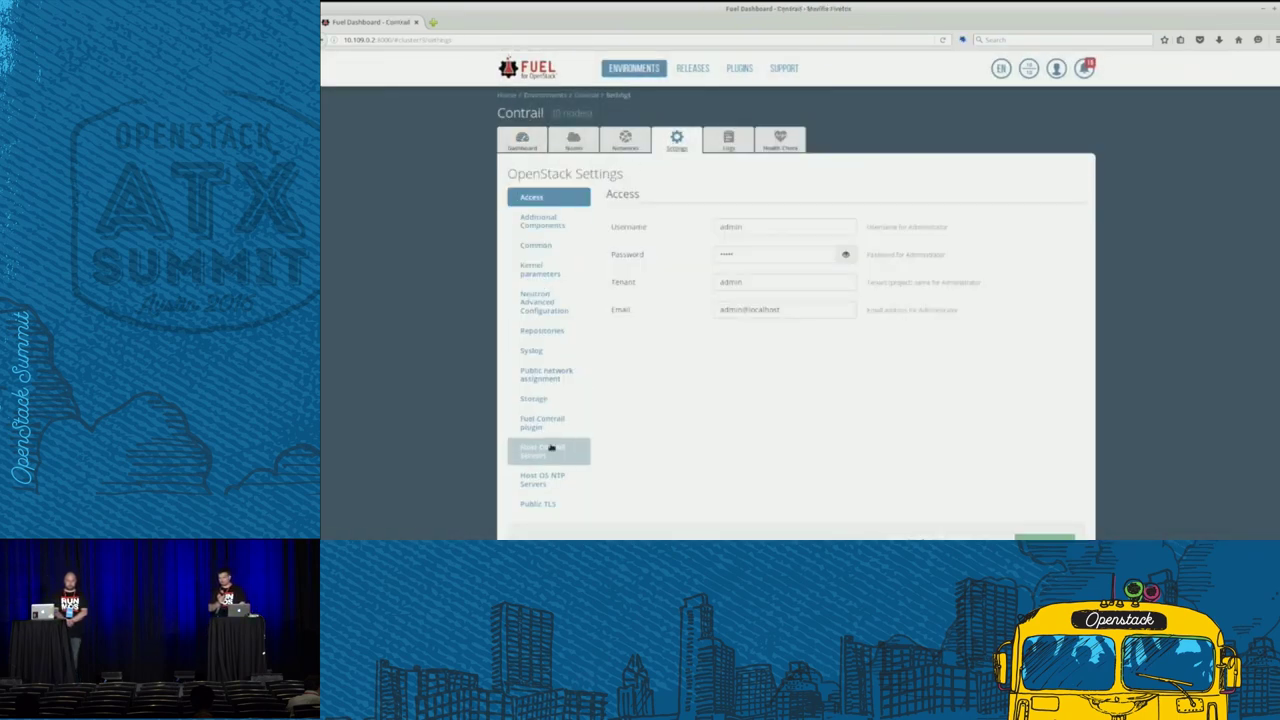
pyautogui.click(546, 422)
pyautogui.click(612, 193)
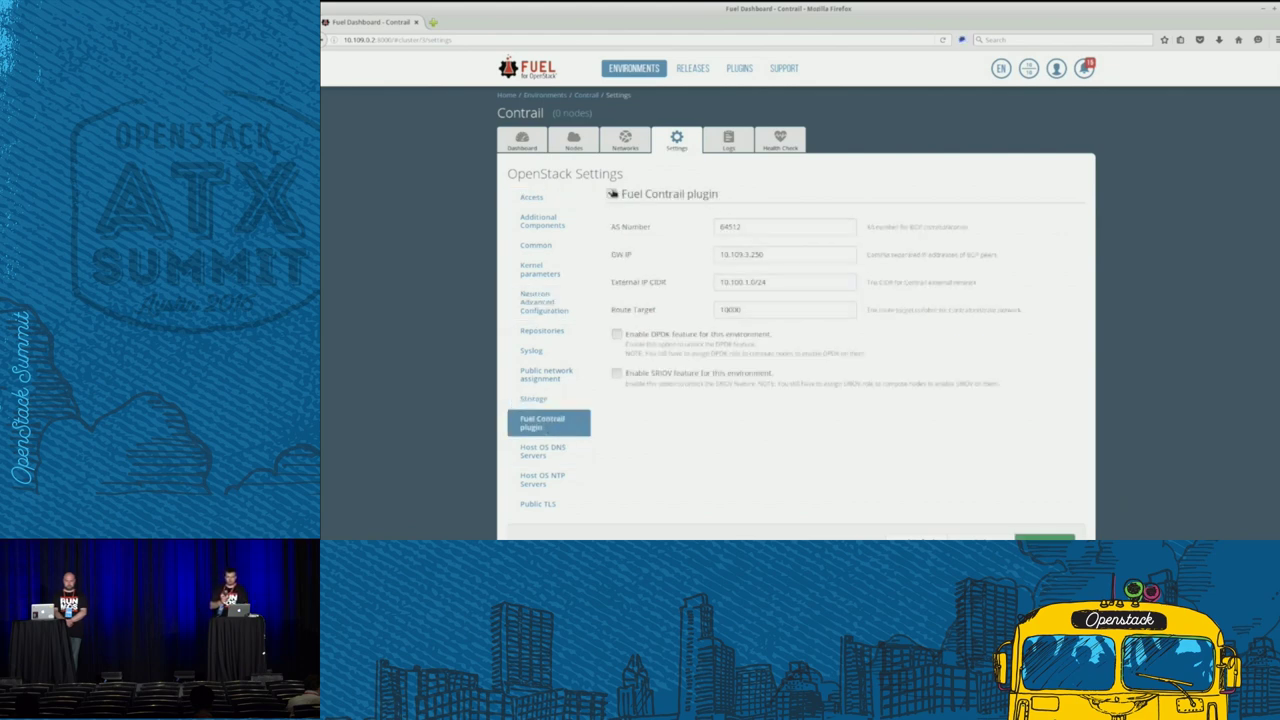
pyautogui.click(617, 335)
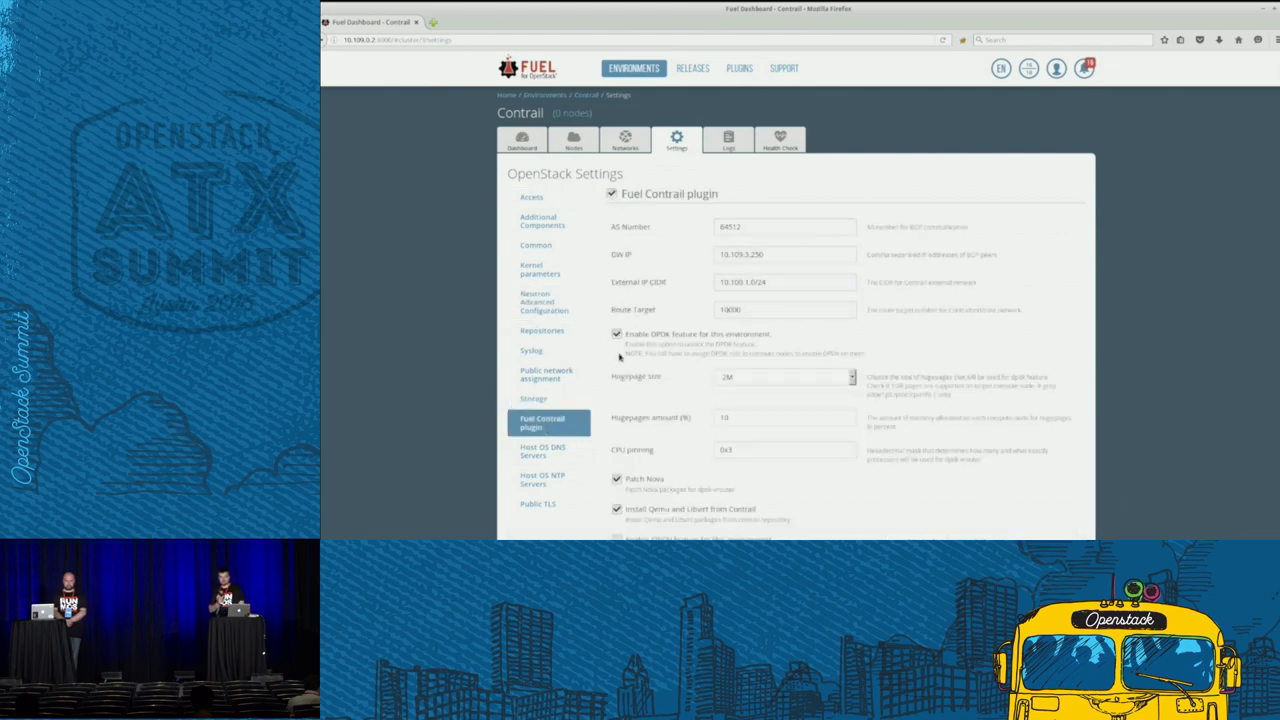
pyautogui.scroll(-1, 626, 493)
# - Set 2M hugepages at amount 60, enable SRIOV, and save the plugin settings
pyautogui.click(755, 318)
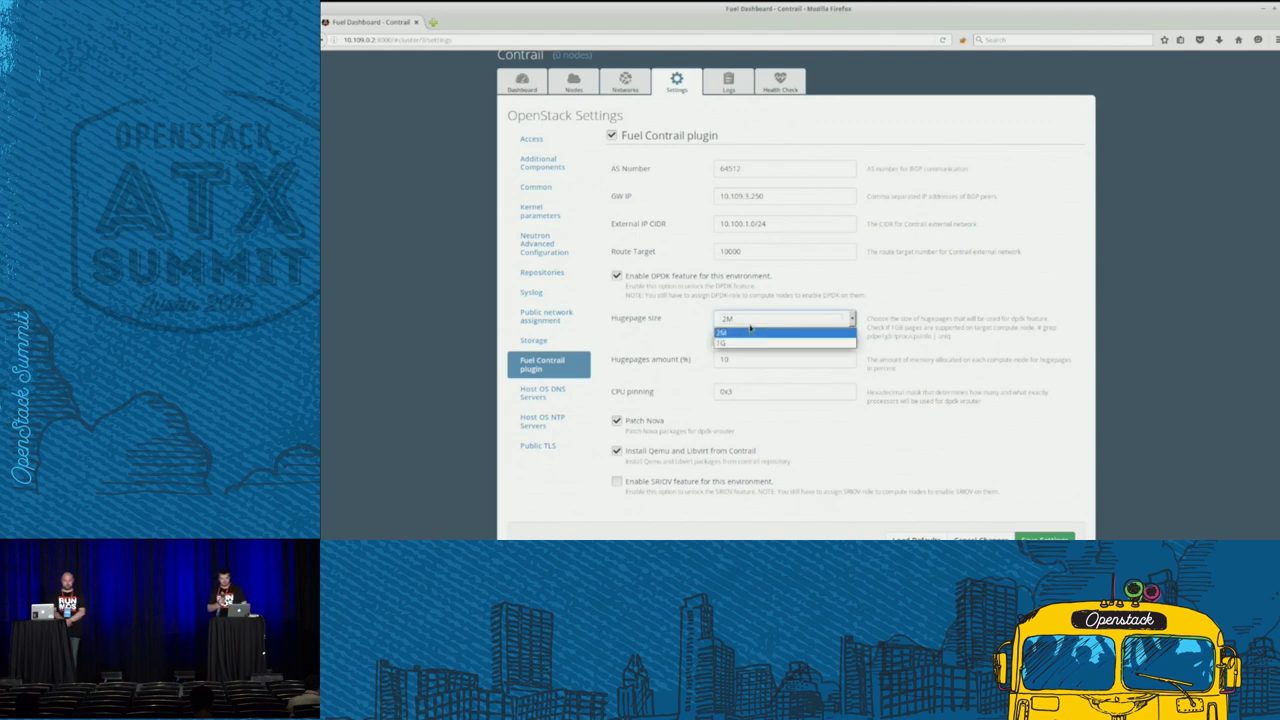
pyautogui.click(750, 328)
pyautogui.press('Tab')
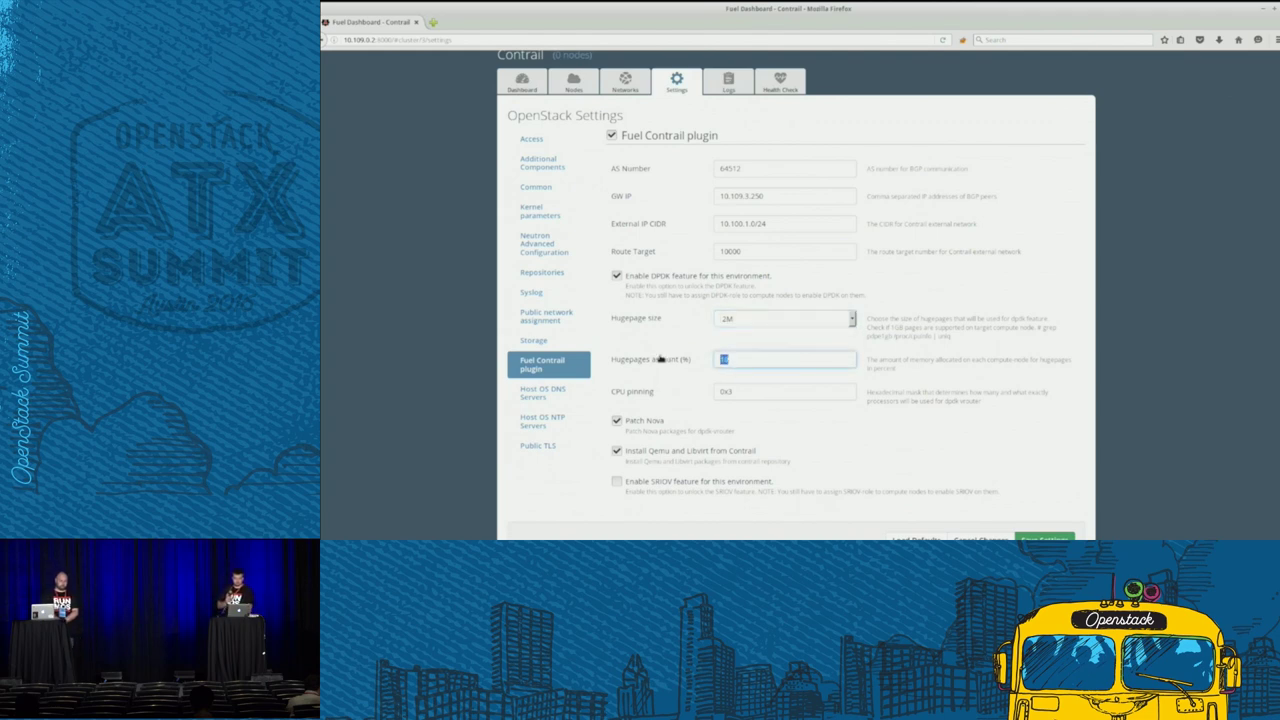
pyautogui.write('60')
pyautogui.click(838, 435)
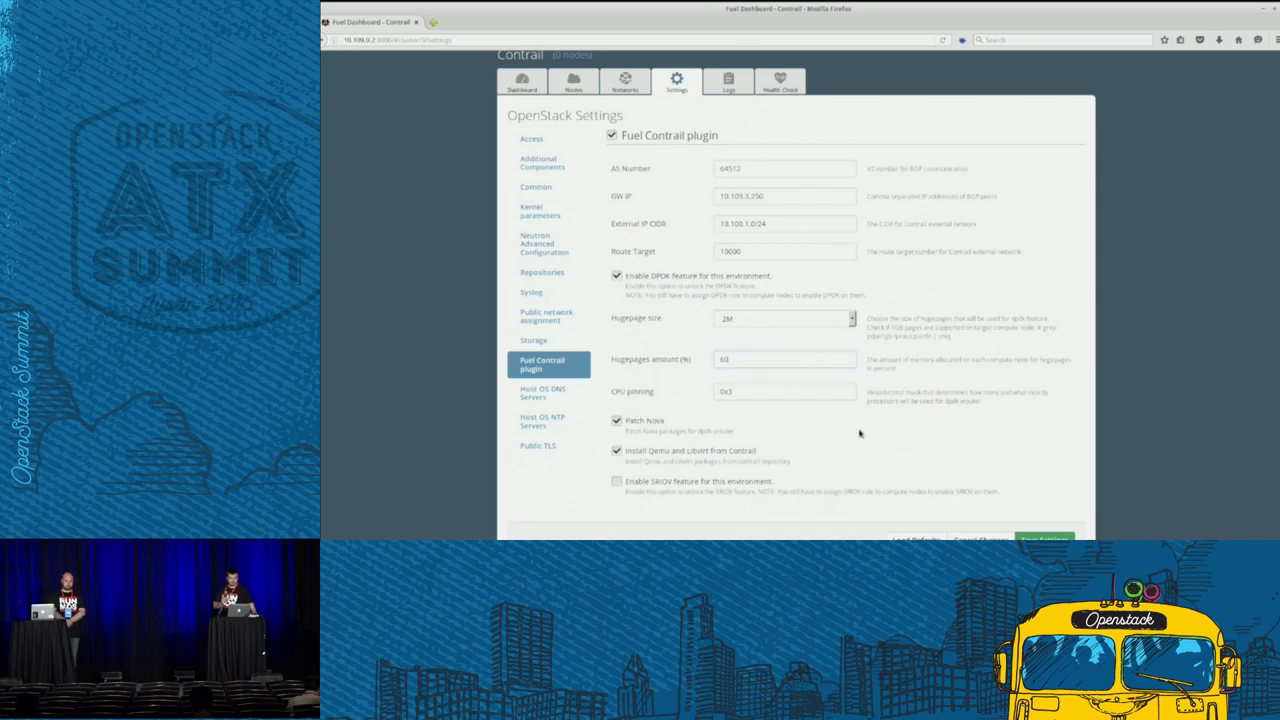
pyautogui.click(617, 483)
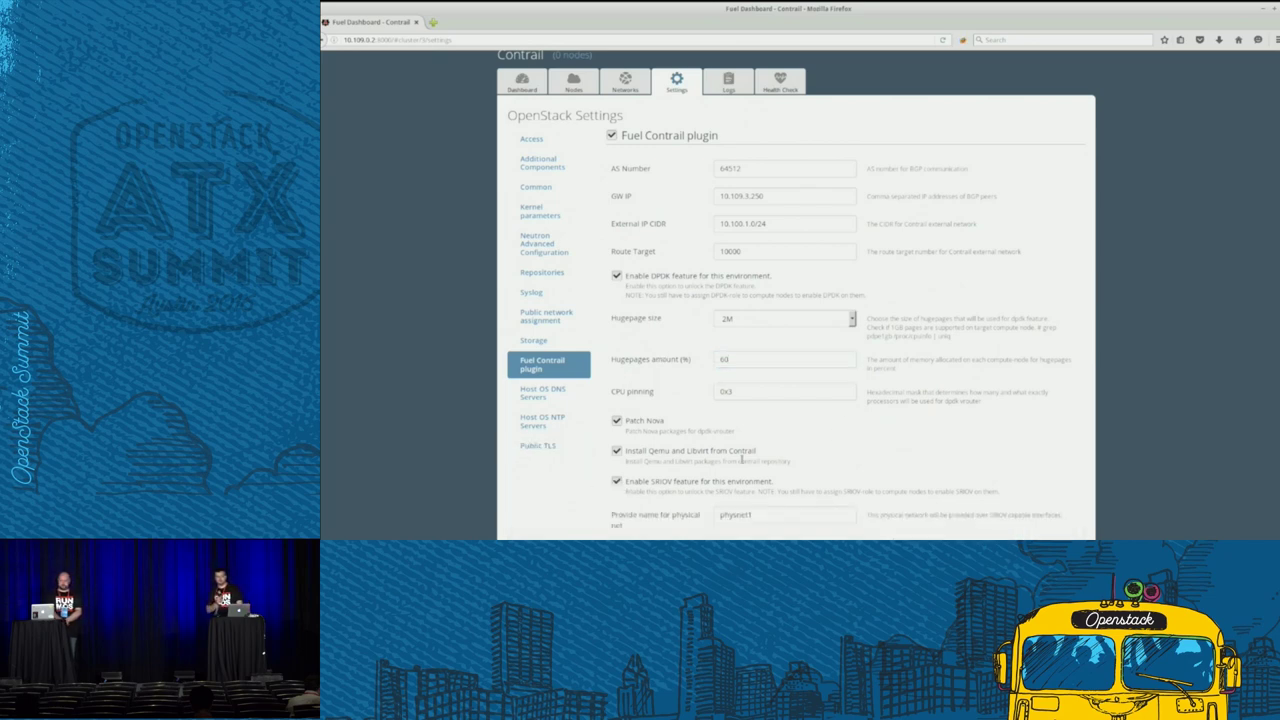
pyautogui.scroll(-2, 784, 459)
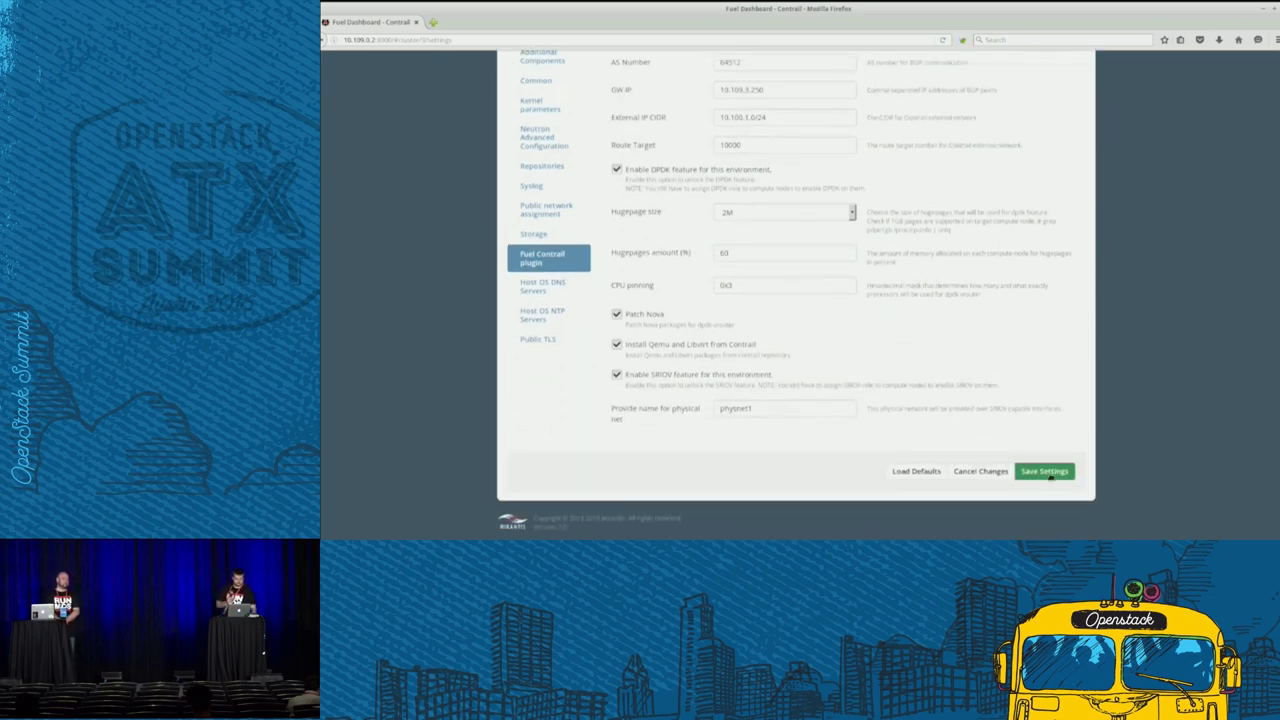
pyautogui.click(1045, 472)
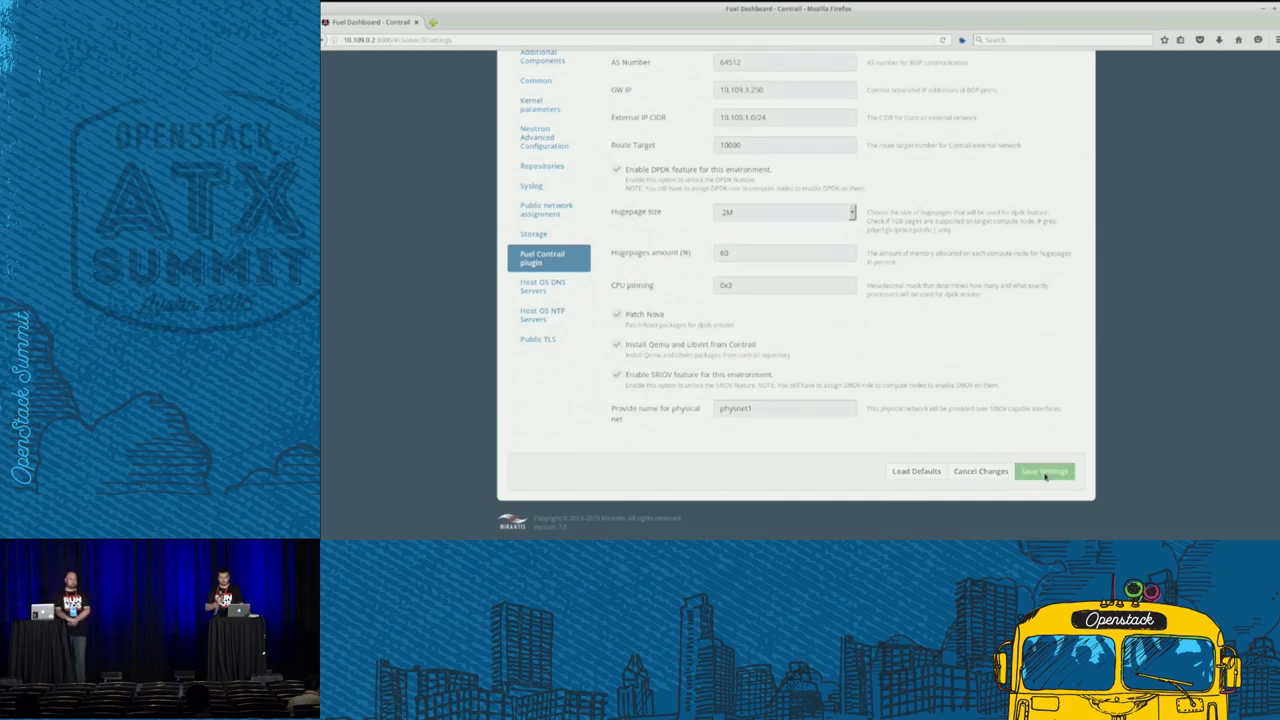
pyautogui.scroll(3, 926, 397)
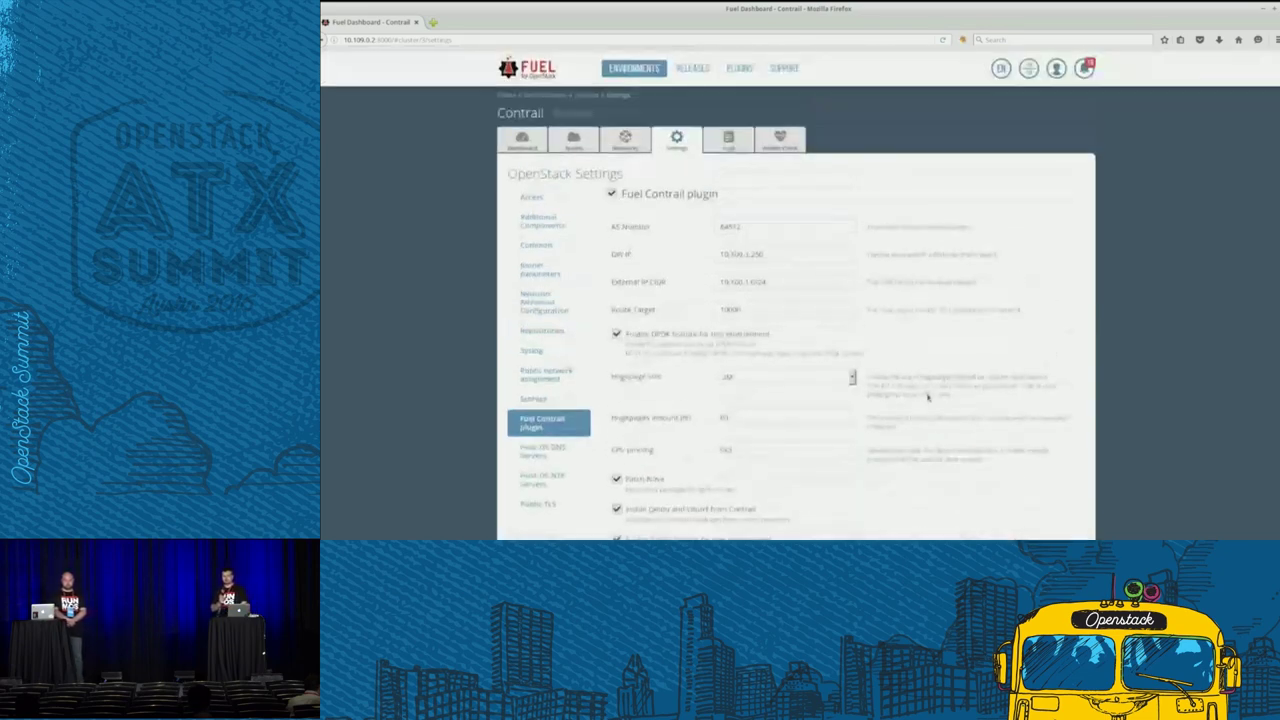
# - Readdress the Public range, CIDR, gateway and floating range to the 10.109.1. subnet
pyautogui.click(626, 143)
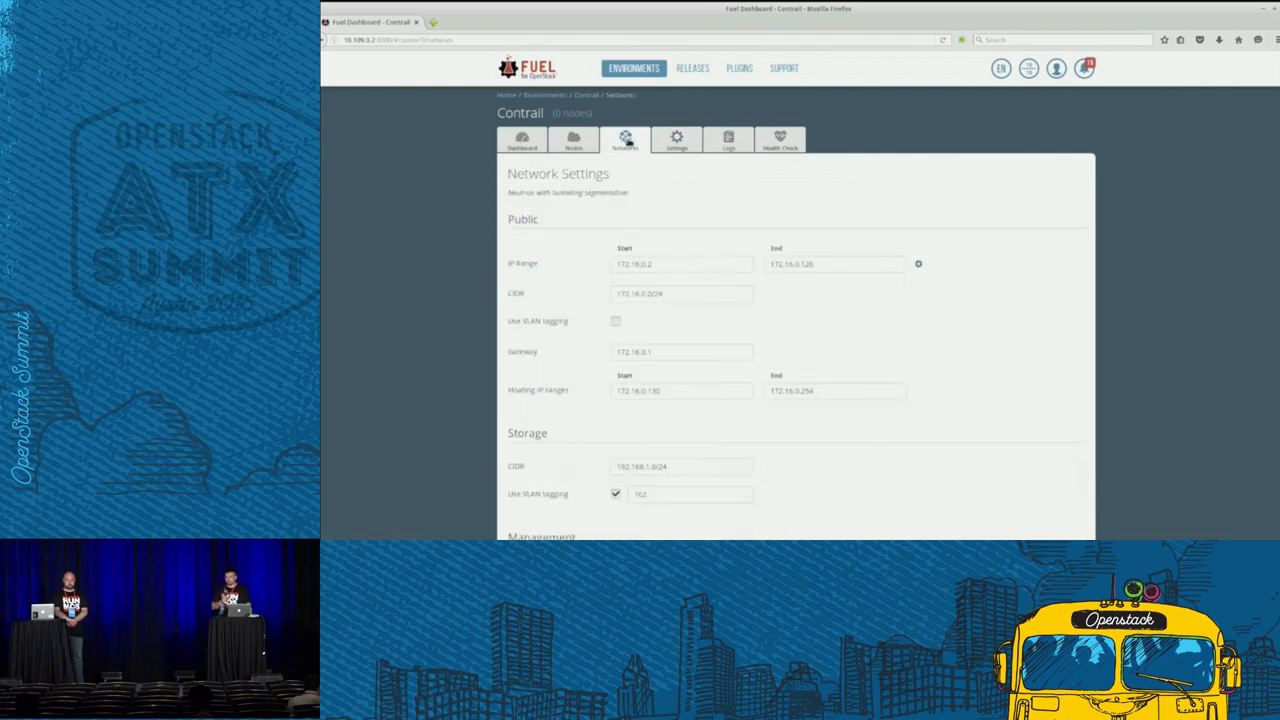
pyautogui.scroll(-1, 720, 328)
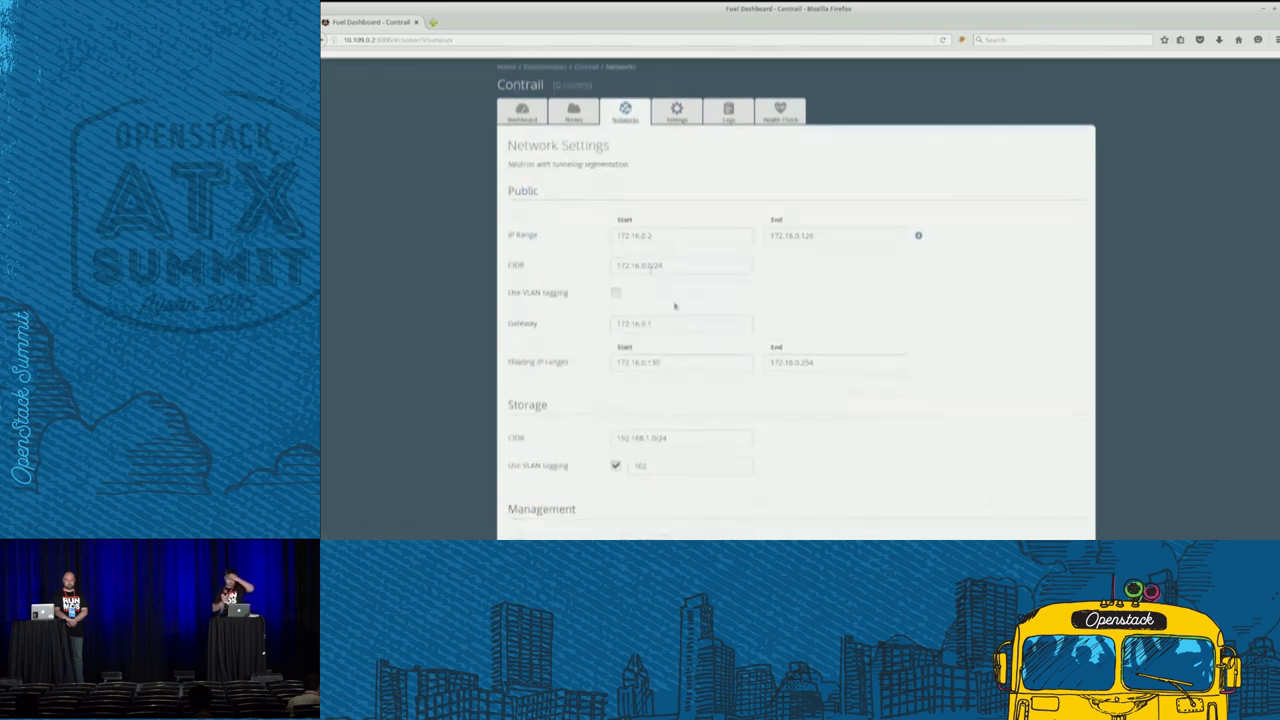
pyautogui.moveTo(647, 235); pyautogui.dragTo(569, 235)
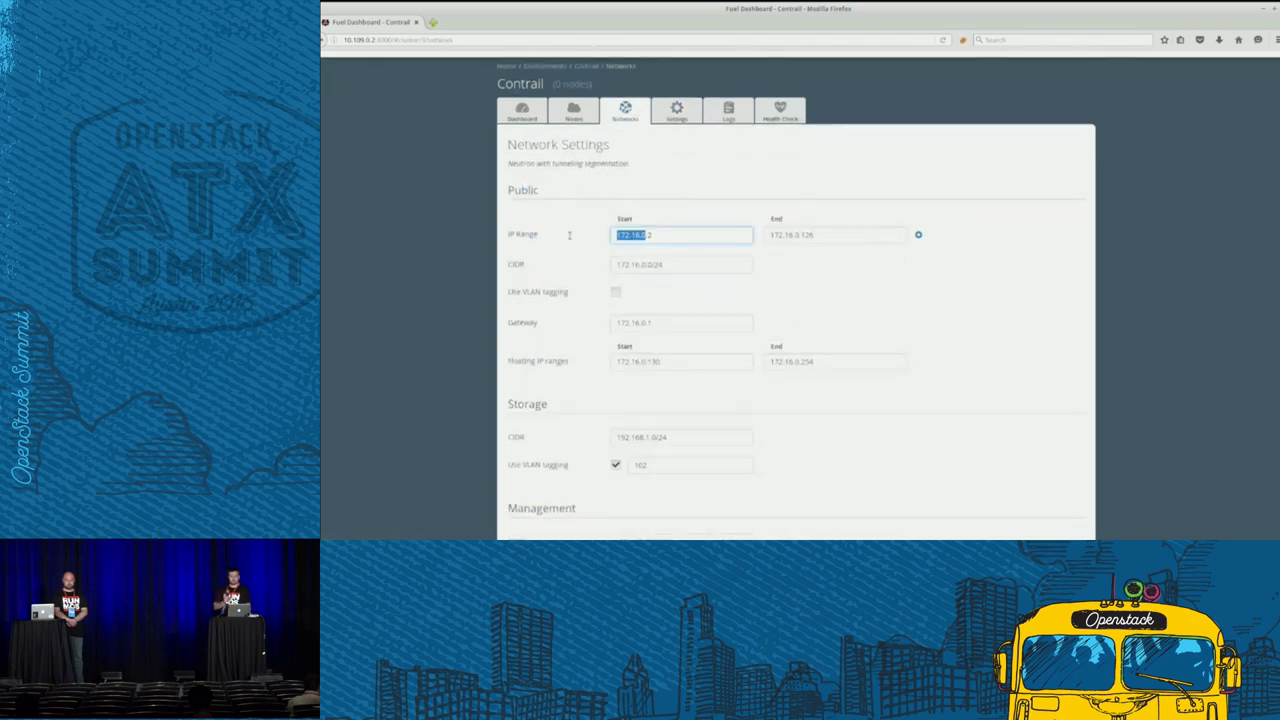
pyautogui.write('10.10.')
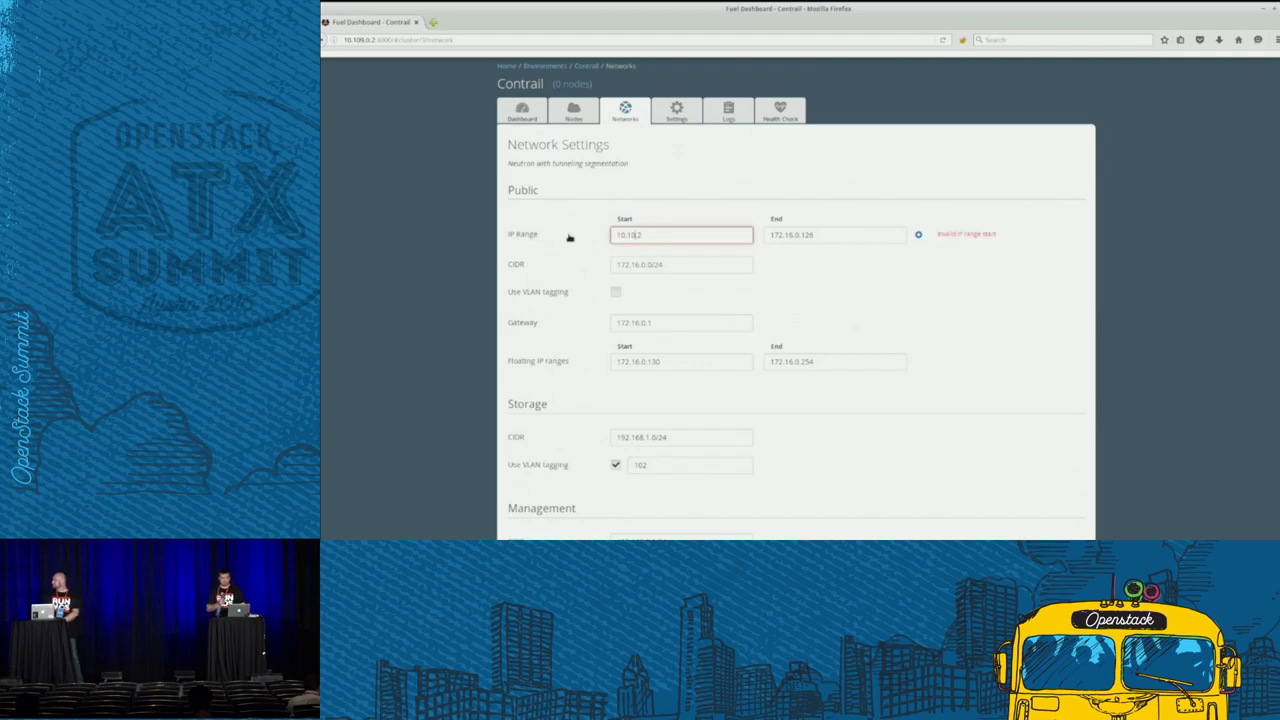
pyautogui.hotkey('shift', 'Home')
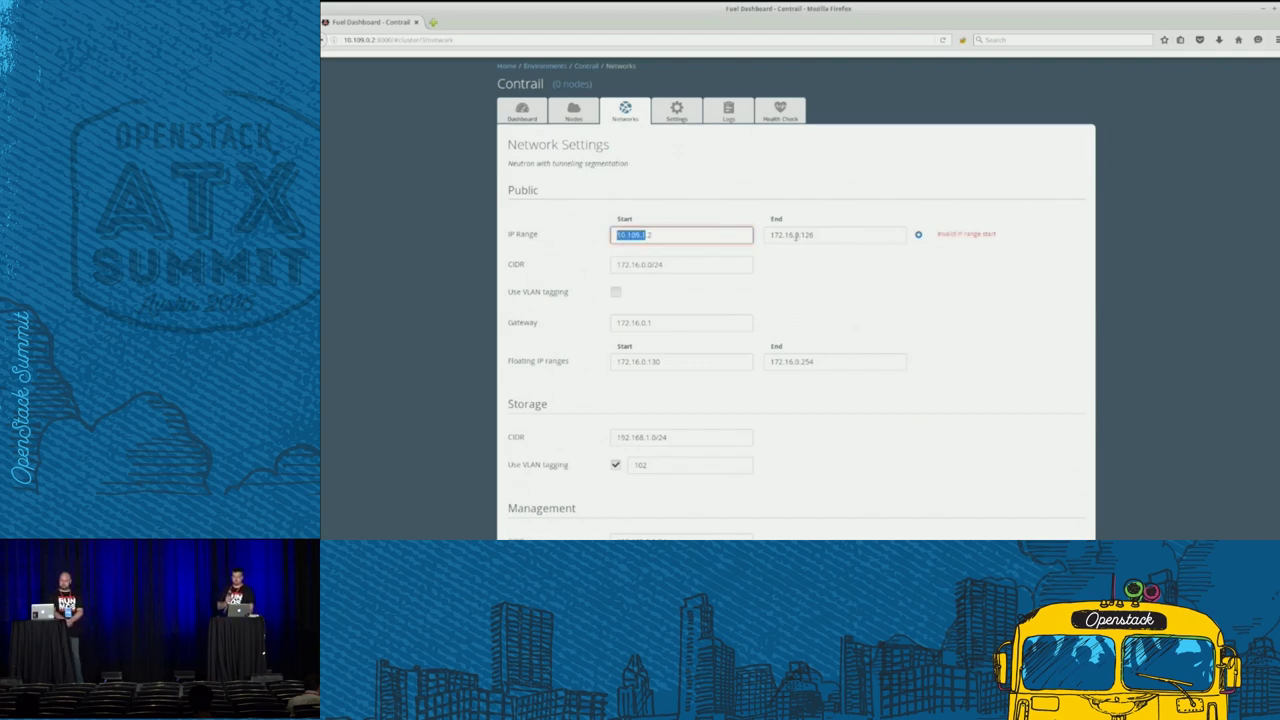
pyautogui.press('Tab')
pyautogui.write('10.105.1.')
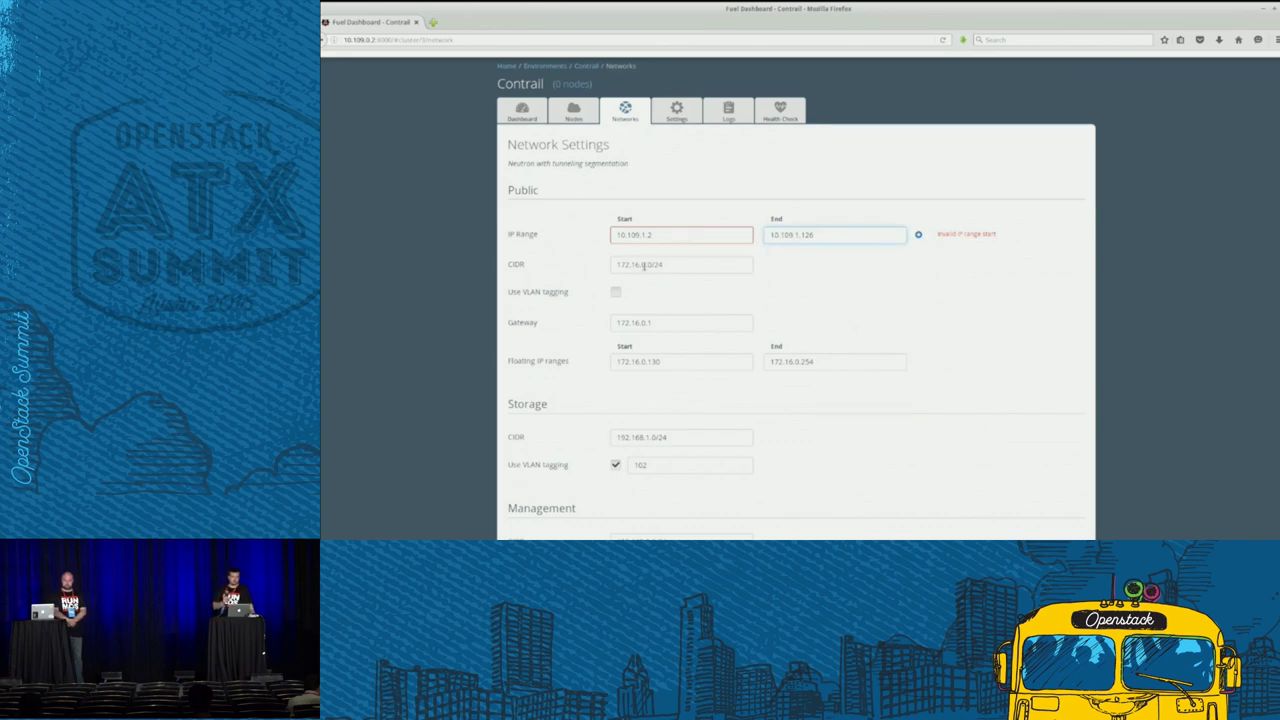
pyautogui.moveTo(643, 264); pyautogui.dragTo(593, 267)
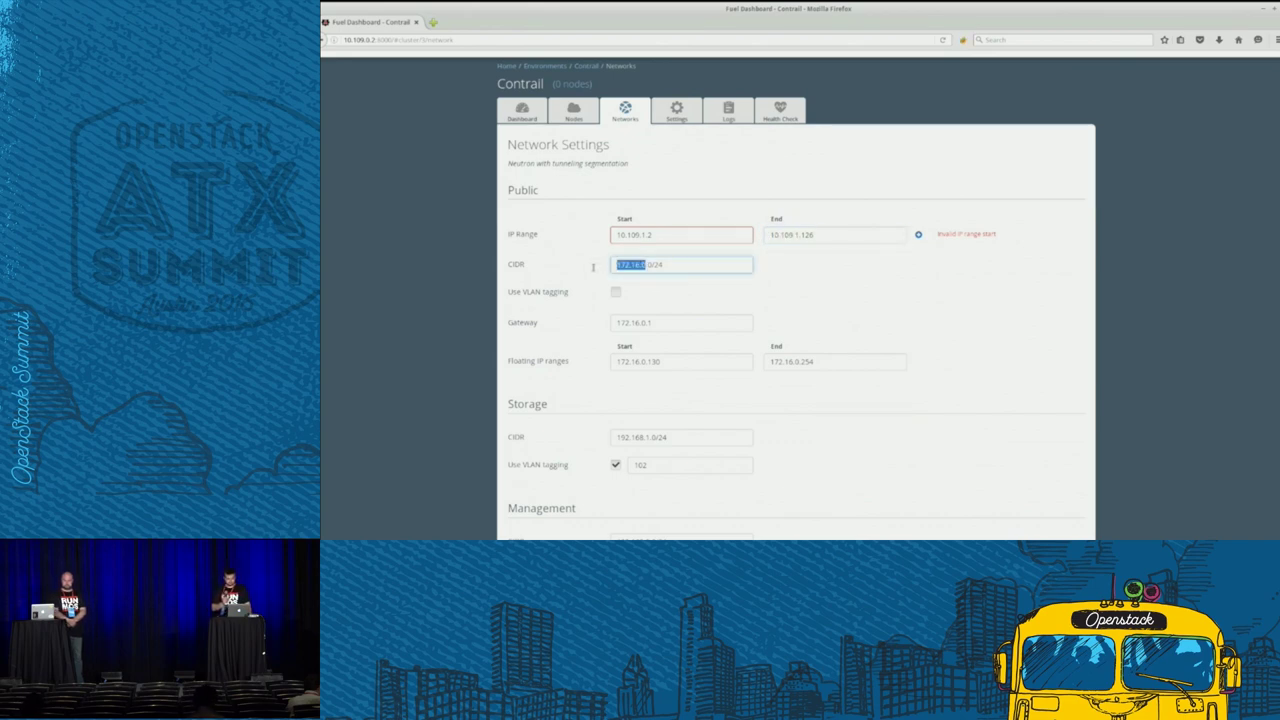
pyautogui.write('10.109.1.')
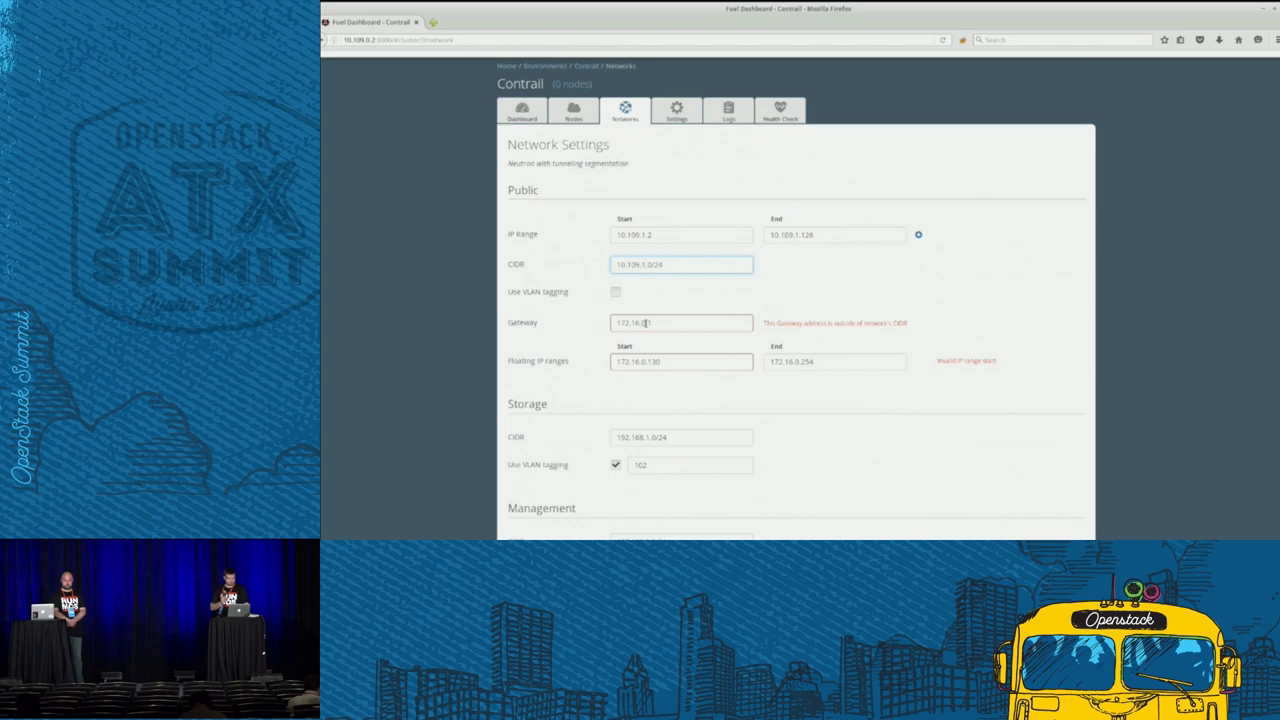
pyautogui.moveTo(645, 322); pyautogui.dragTo(608, 323)
pyautogui.write('10.109.1.1')
pyautogui.moveTo(646, 364); pyautogui.dragTo(612, 364)
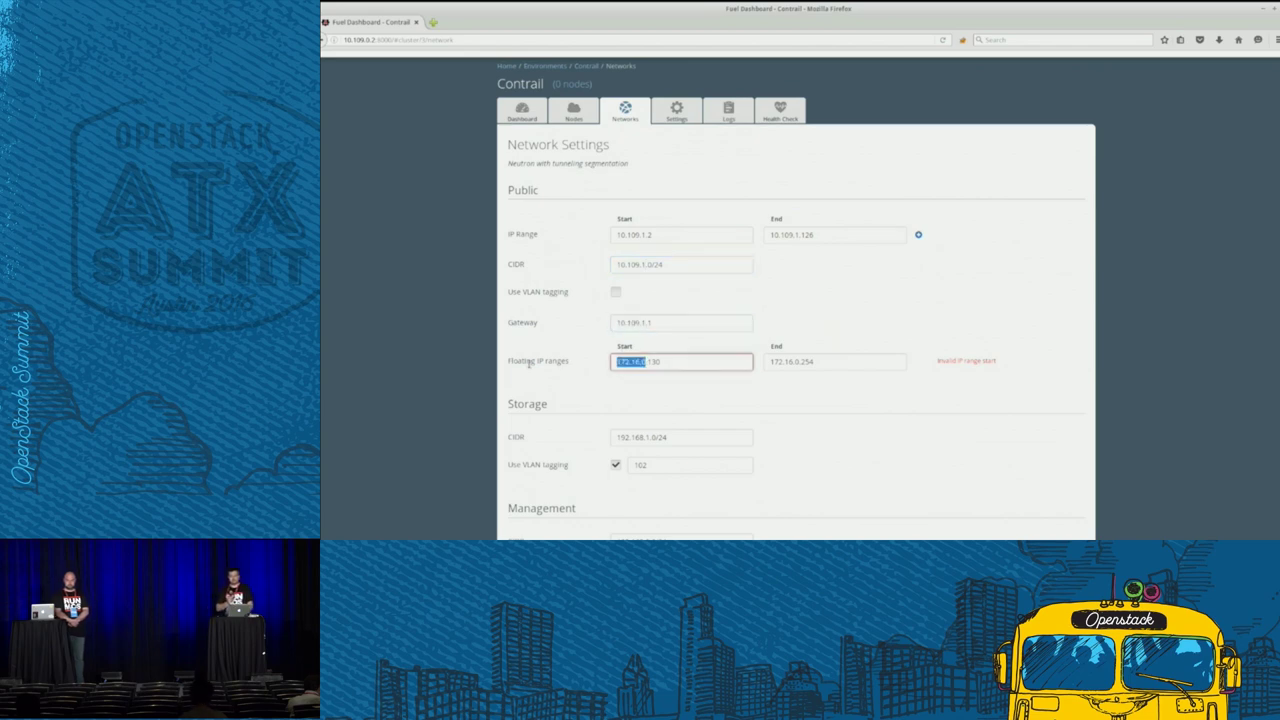
pyautogui.write('10.109.1.')
pyautogui.moveTo(798, 362); pyautogui.dragTo(726, 364)
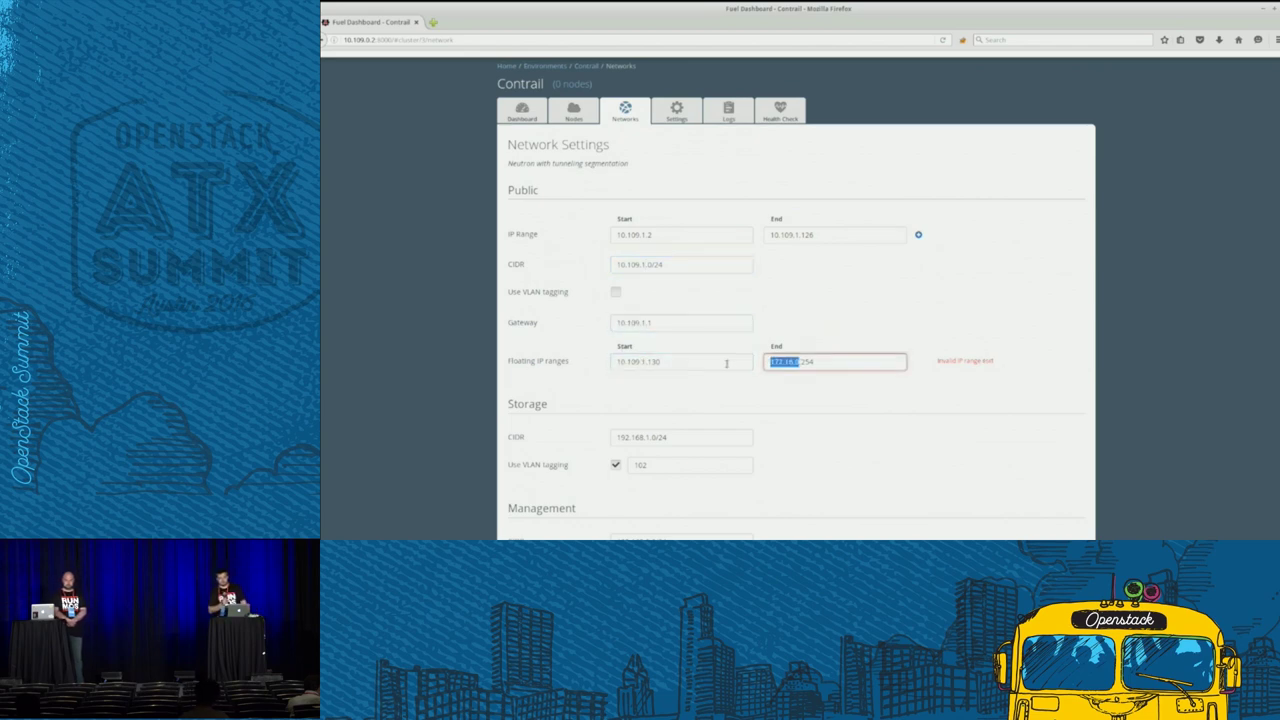
pyautogui.write('10.109.1.')
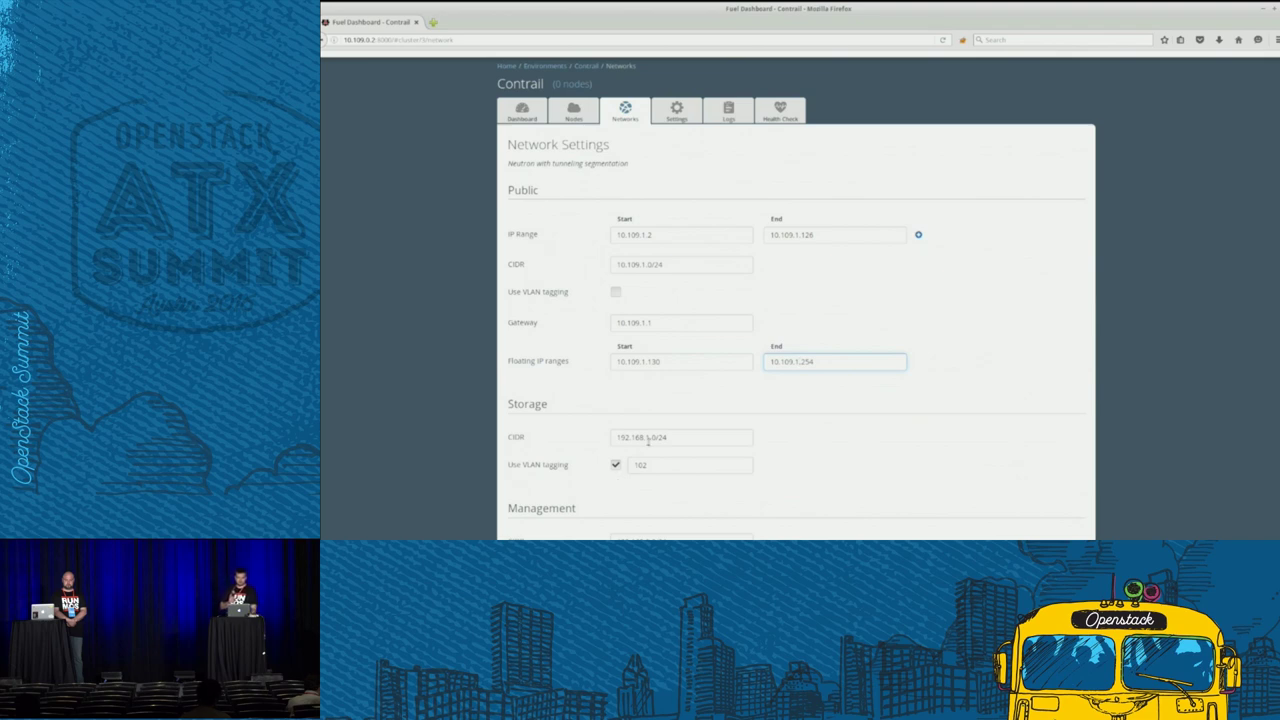
# - Change the Storage CIDR to 10.109.4. and the Management CIDR to 10.109.2
pyautogui.moveTo(650, 440); pyautogui.dragTo(552, 440)
pyautogui.write('10.109.1.')
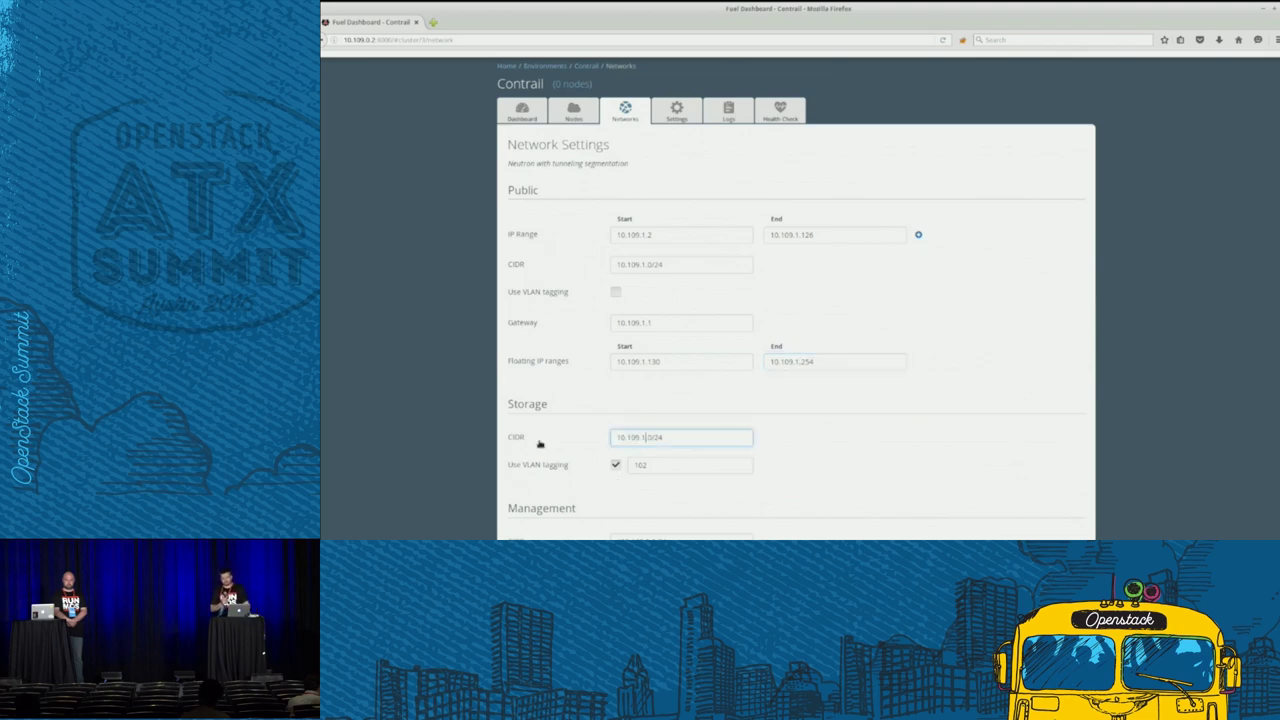
pyautogui.press('BackSpace')
pyautogui.press('BackSpace')
pyautogui.write('4.')
pyautogui.click(837, 443)
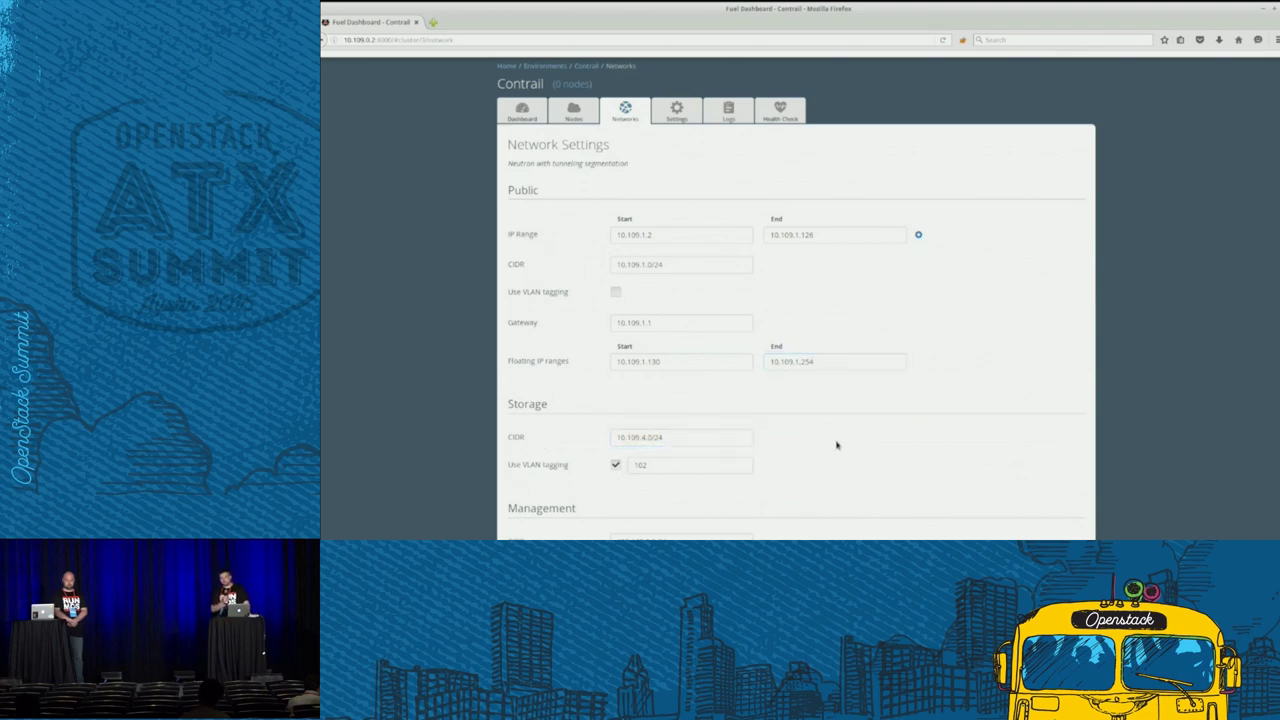
pyautogui.scroll(-3, 771, 437)
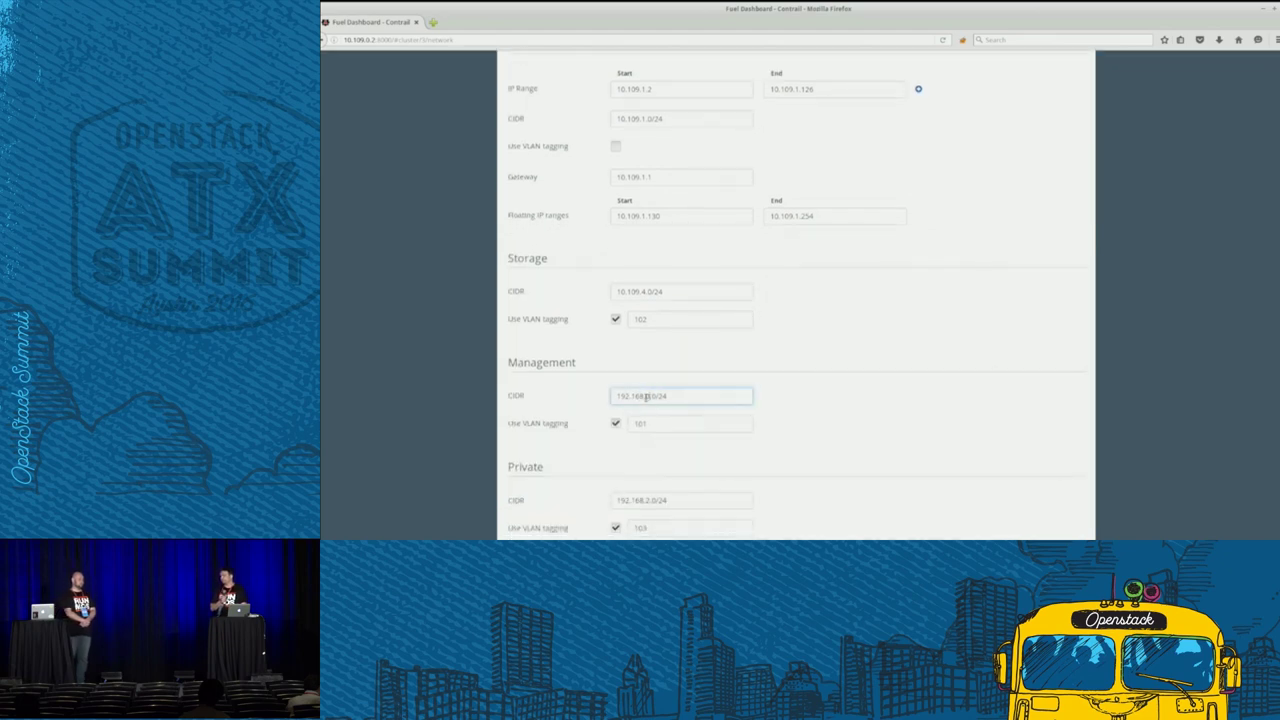
pyautogui.moveTo(648, 397); pyautogui.dragTo(614, 397)
pyautogui.write('10.109.2.')
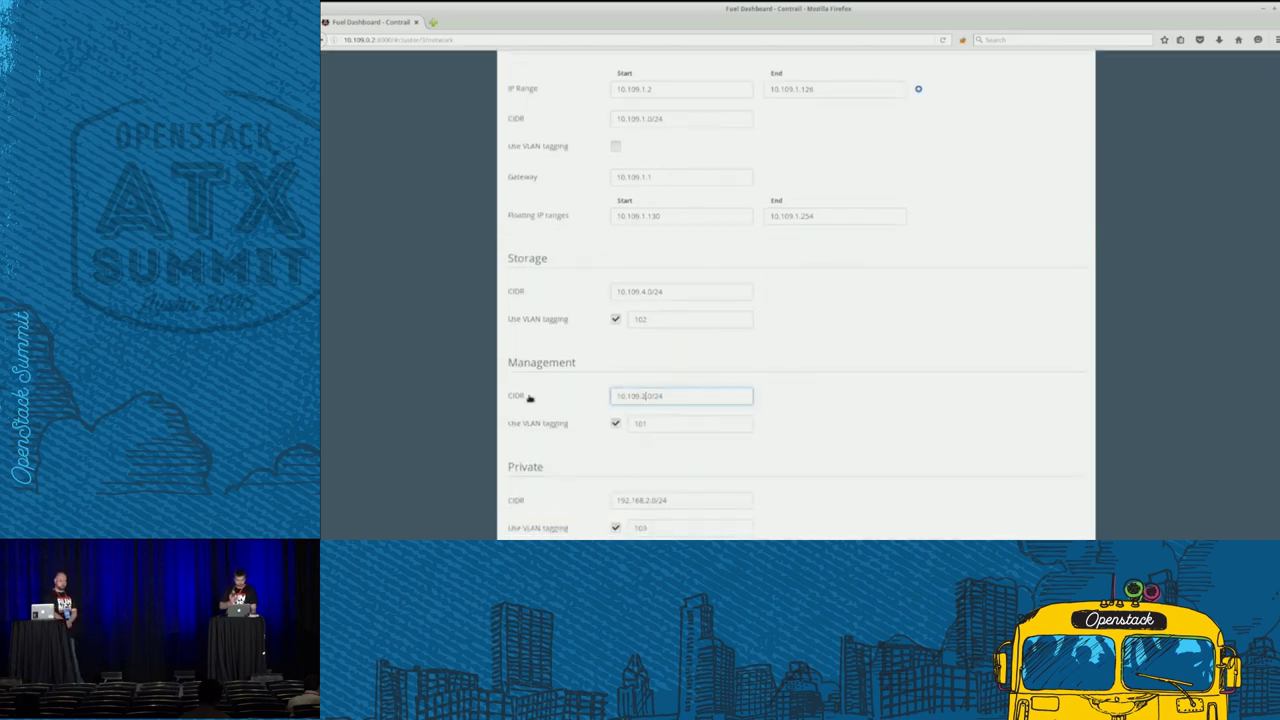
pyautogui.click(914, 402)
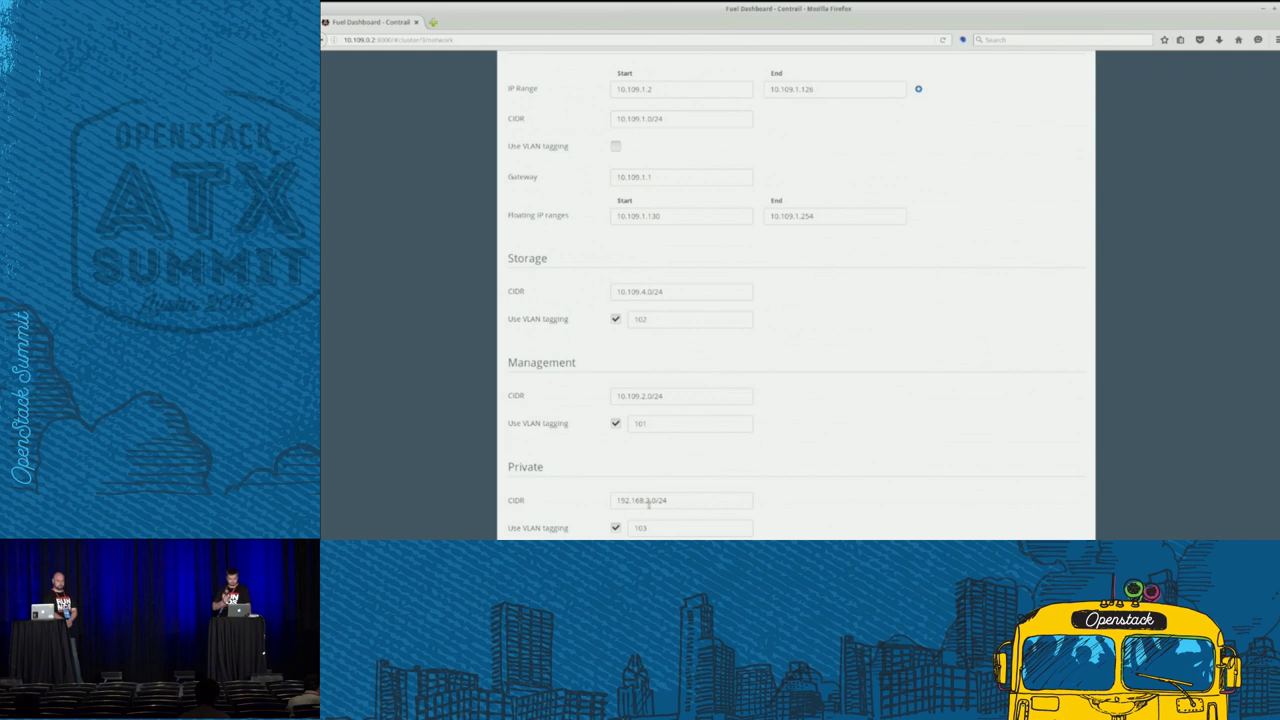
# - Set the Private CIDR to 10.109.3.0/24 without VLAN tagging, save, and view the nodes
pyautogui.moveTo(648, 502); pyautogui.dragTo(492, 502)
pyautogui.write('10.109.1')
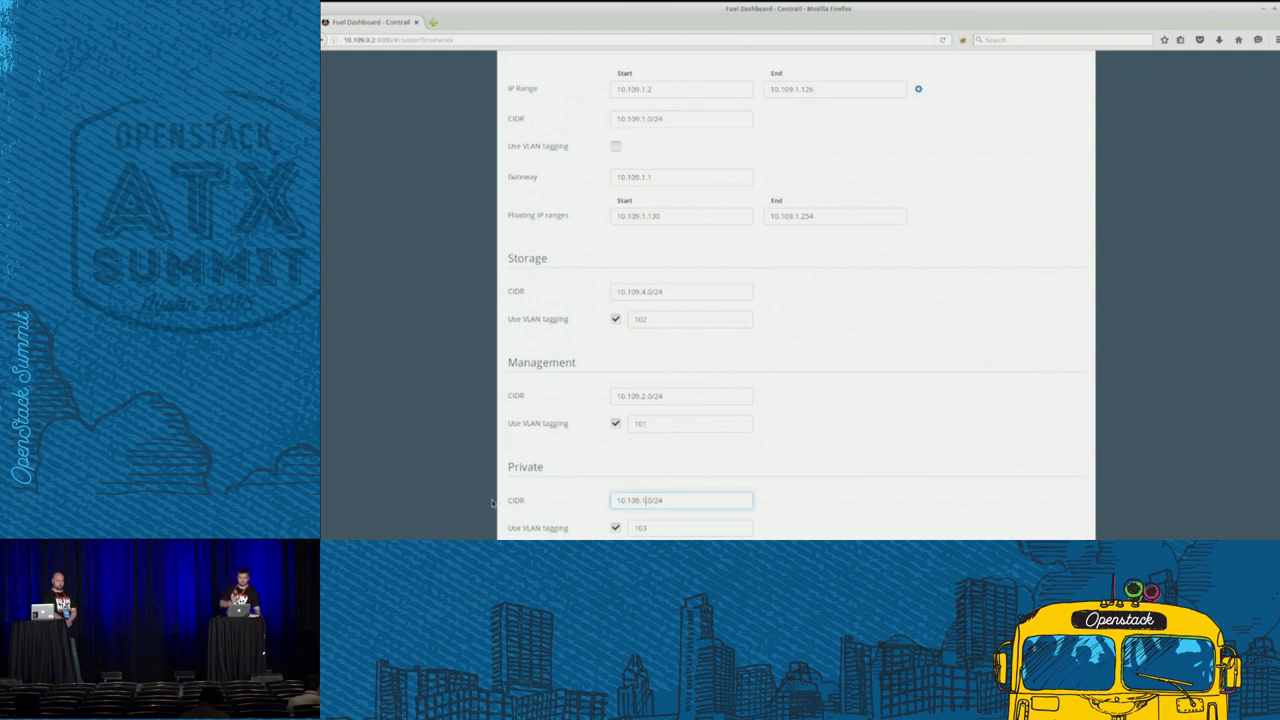
pyautogui.press('BackSpace')
pyautogui.write('3')
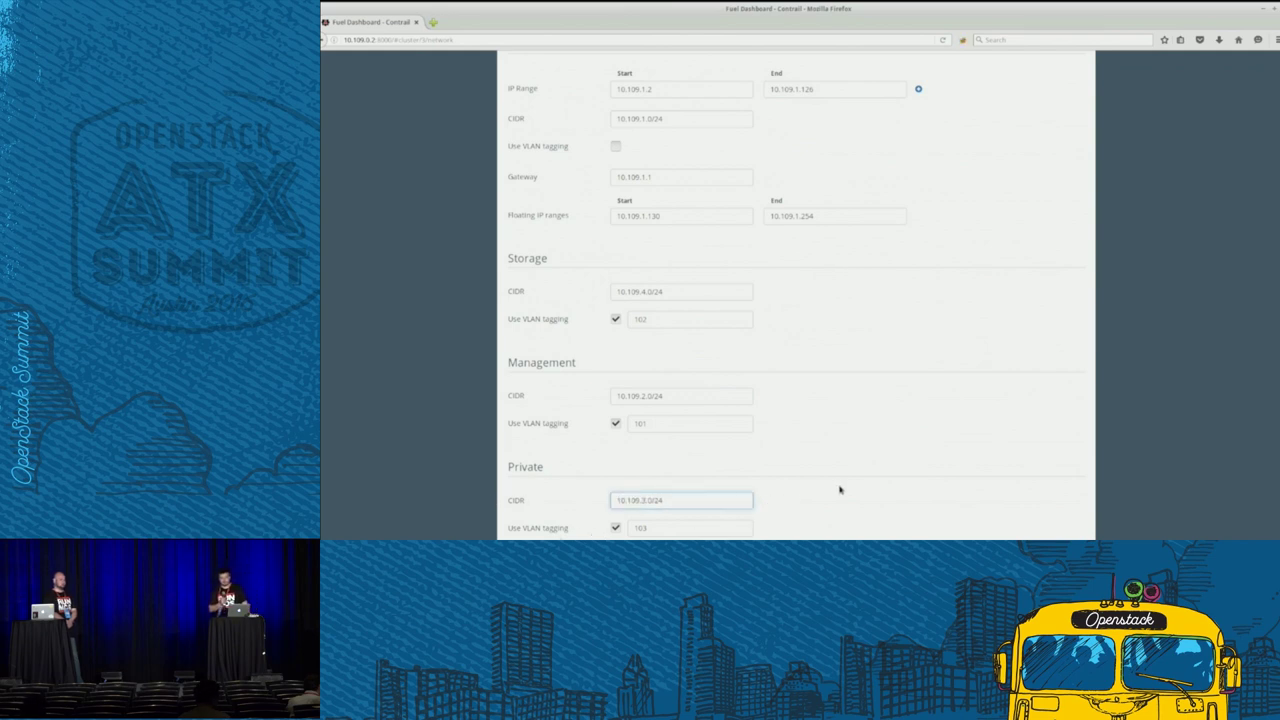
pyautogui.scroll(-2, 840, 489)
pyautogui.click(616, 443)
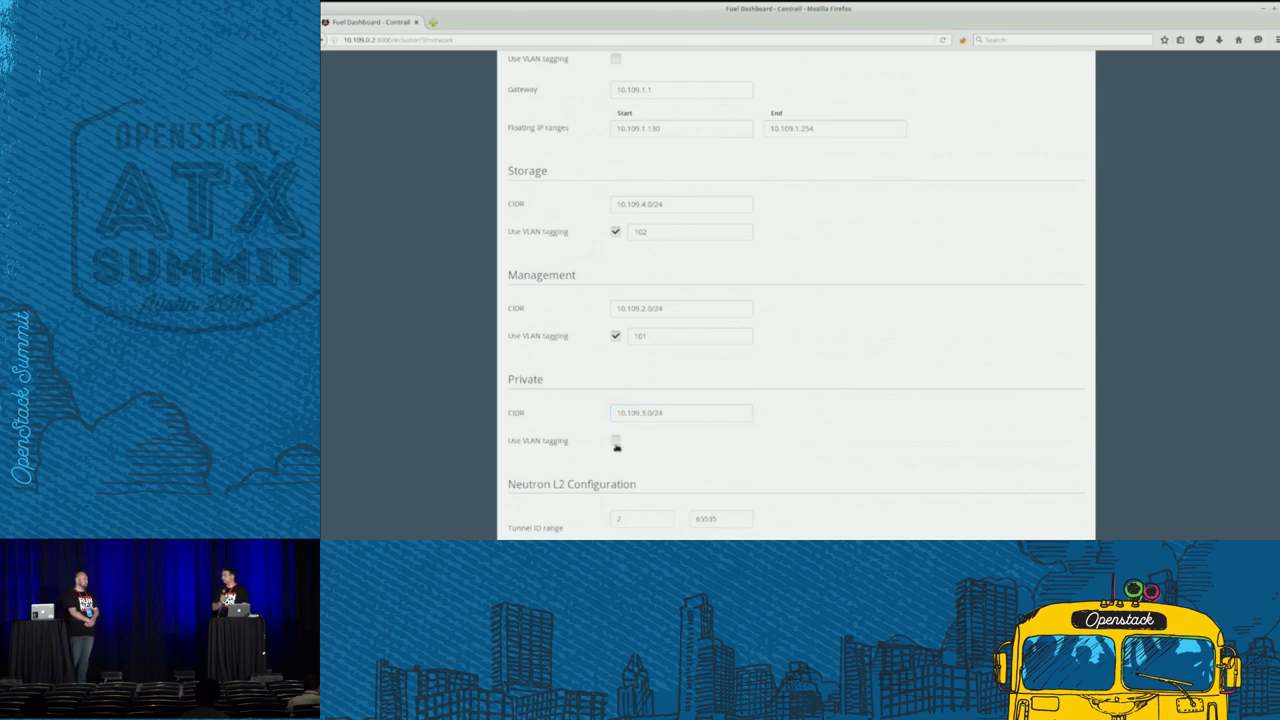
pyautogui.scroll(-9, 828, 440)
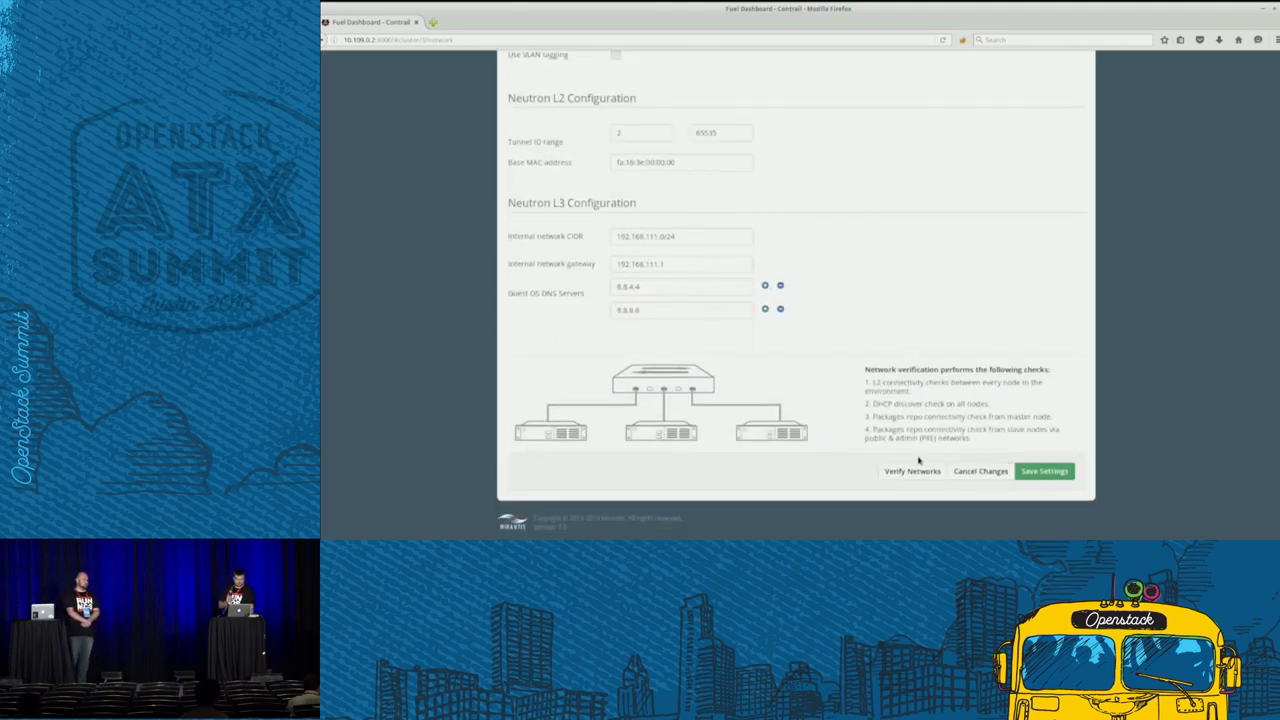
pyautogui.click(1032, 477)
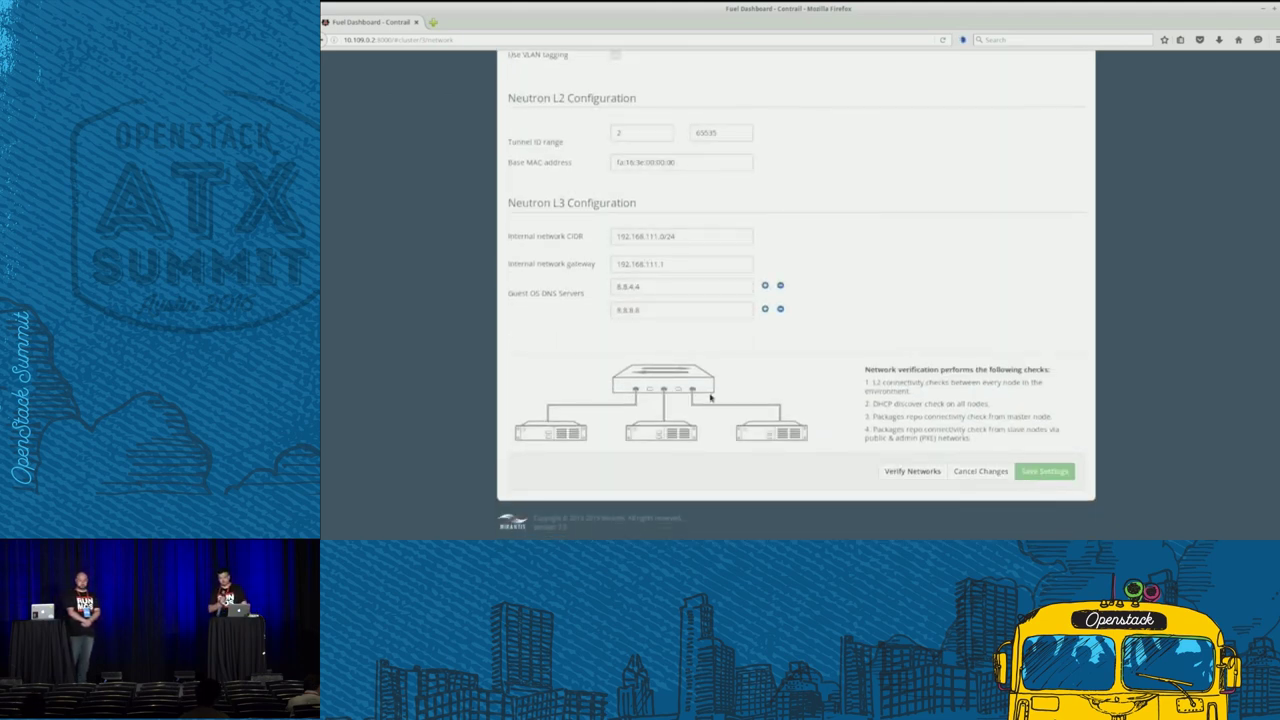
pyautogui.scroll(10, 710, 398)
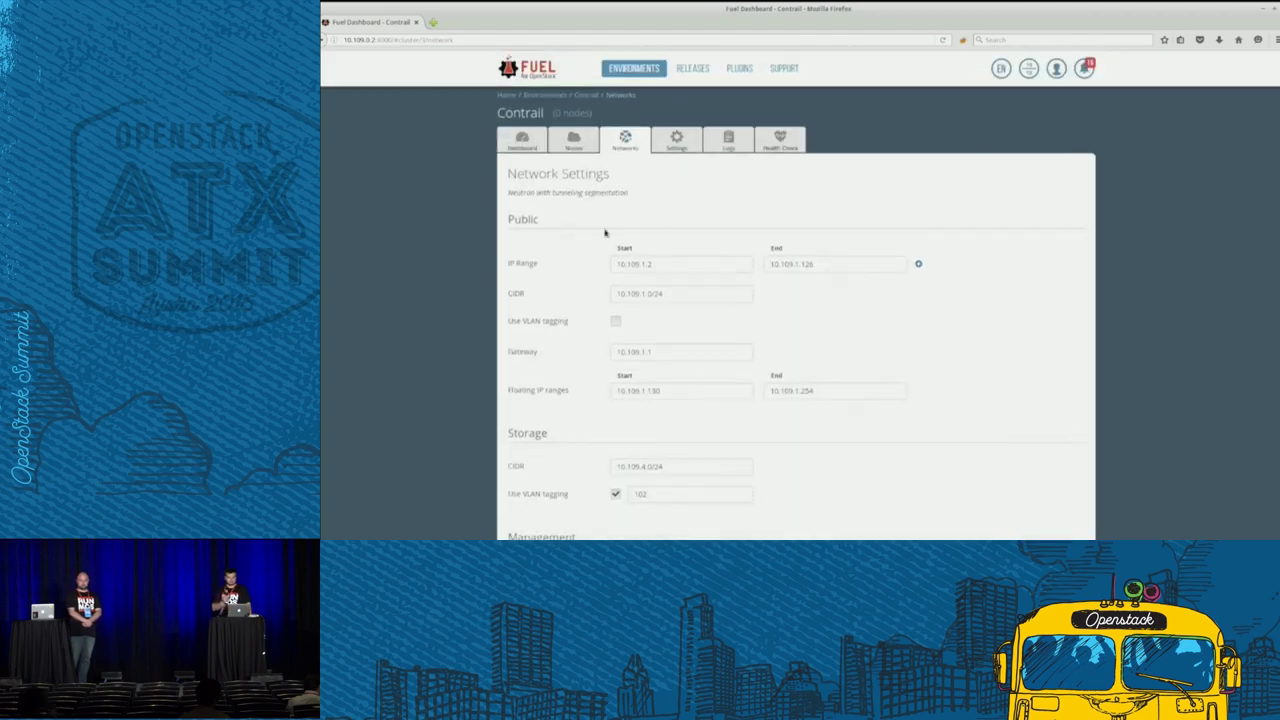
pyautogui.click(573, 140)
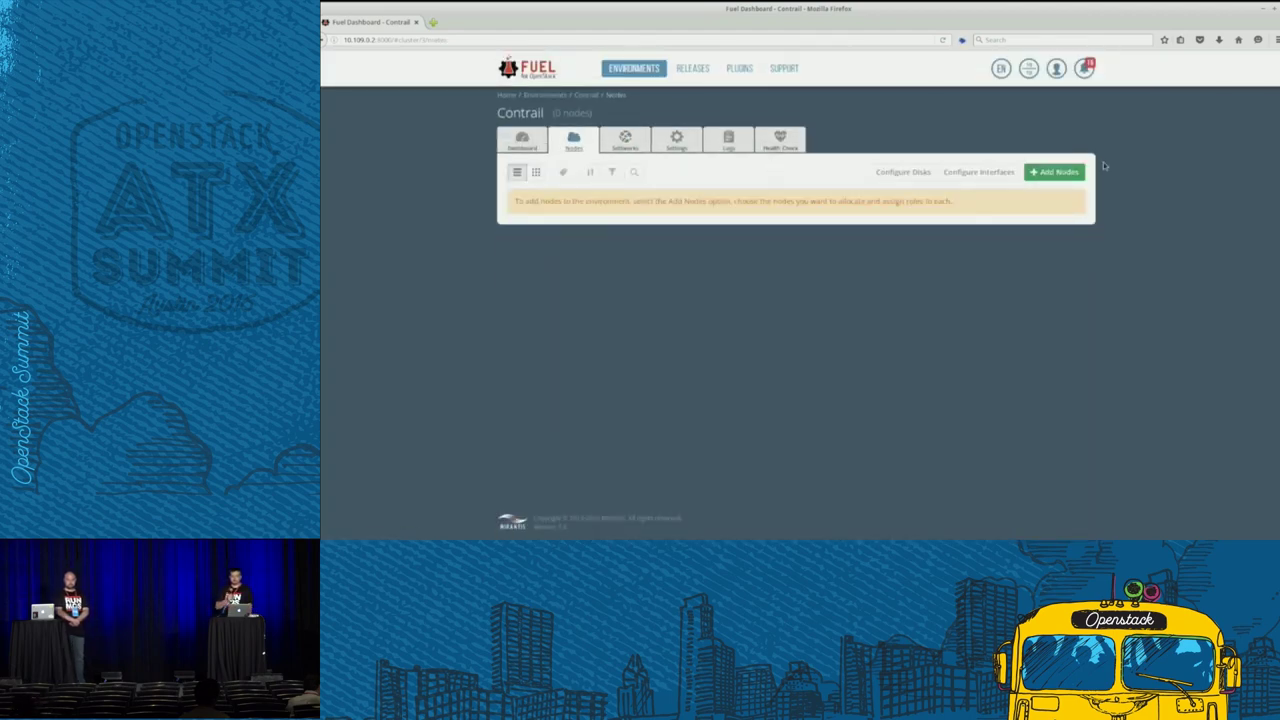
# - Add nodes 45:c5, 46:01 and b4:e5 with the Controller and Telemetry - MongoDB roles
pyautogui.click(1054, 172)
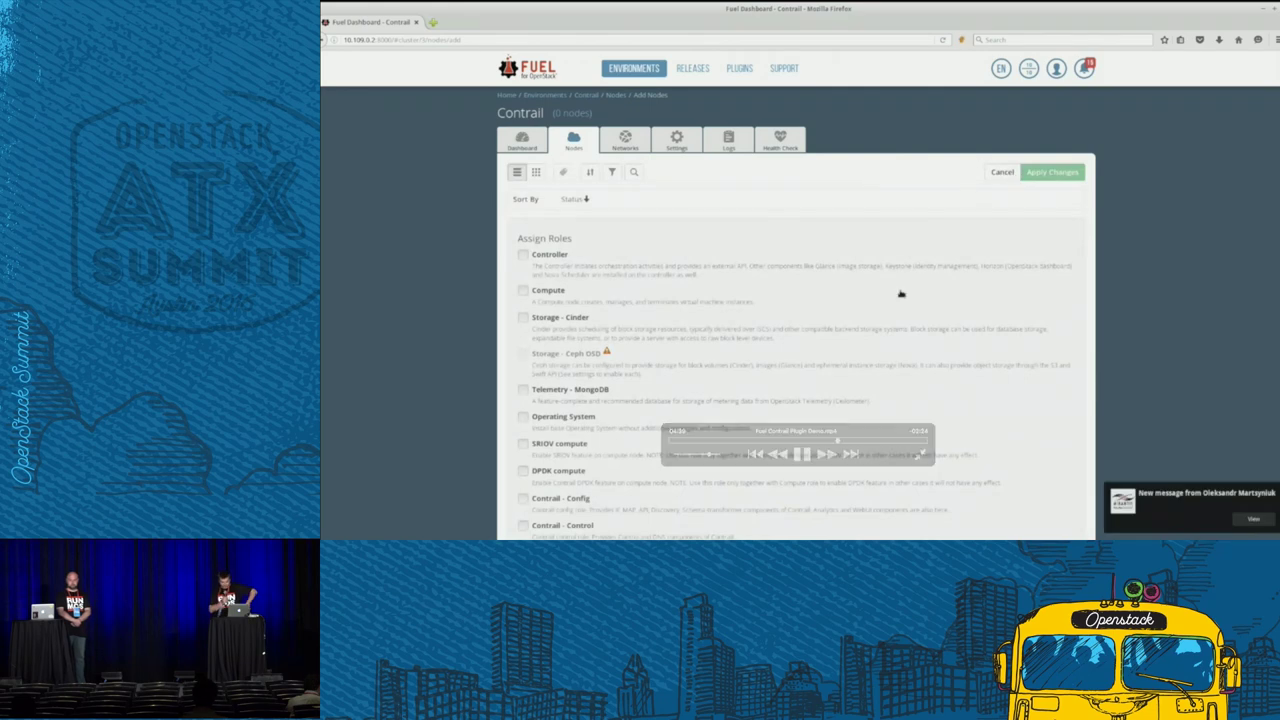
pyautogui.scroll(-5, 900, 294)
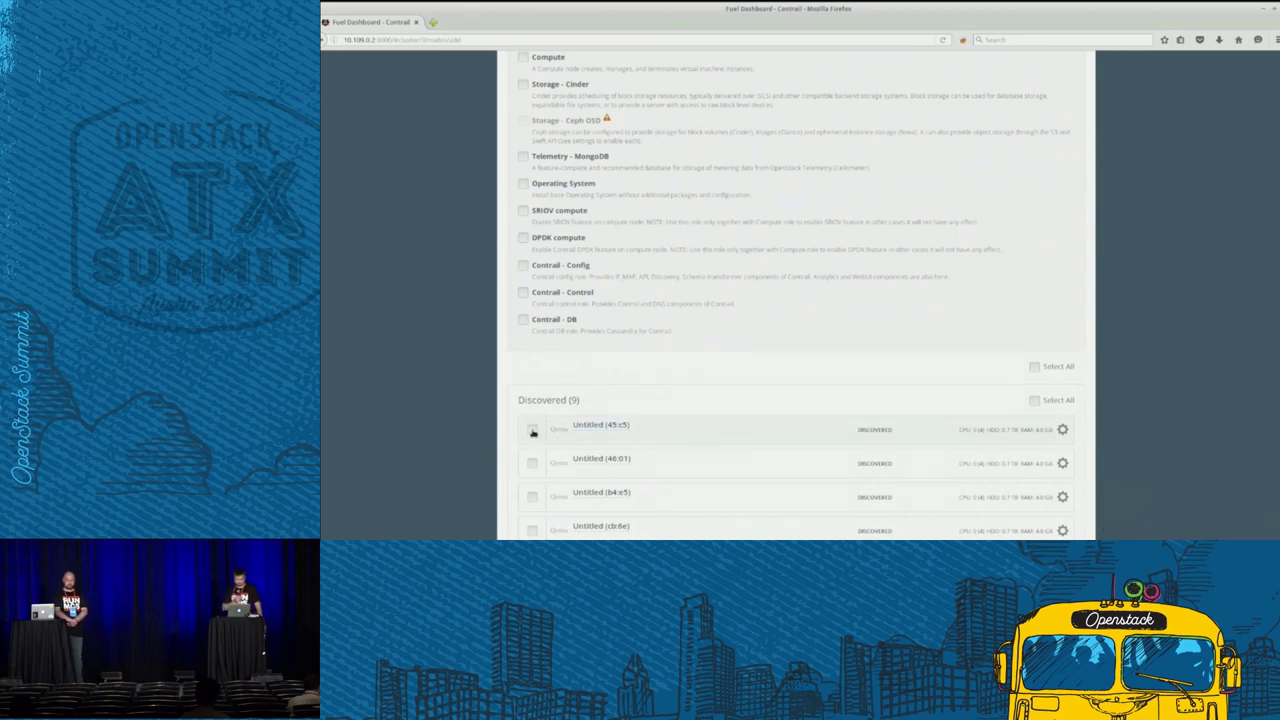
pyautogui.click(533, 431)
pyautogui.click(532, 463)
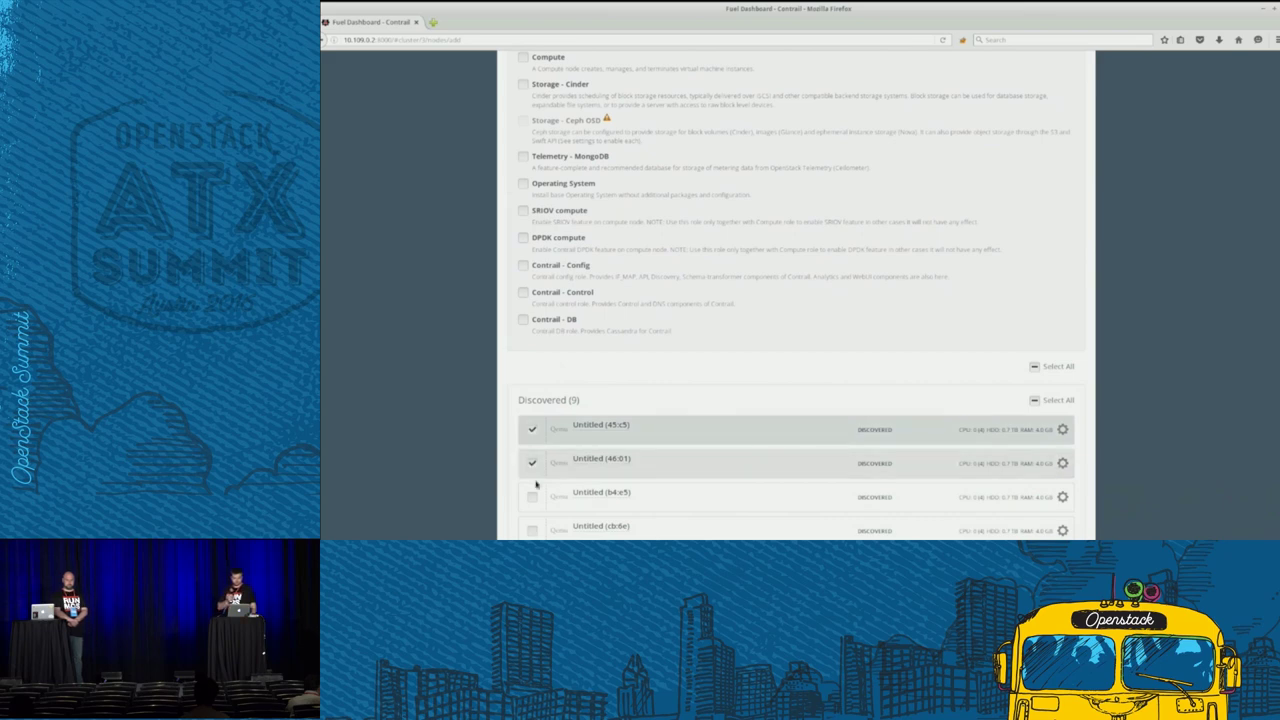
pyautogui.click(533, 497)
pyautogui.scroll(3, 506, 215)
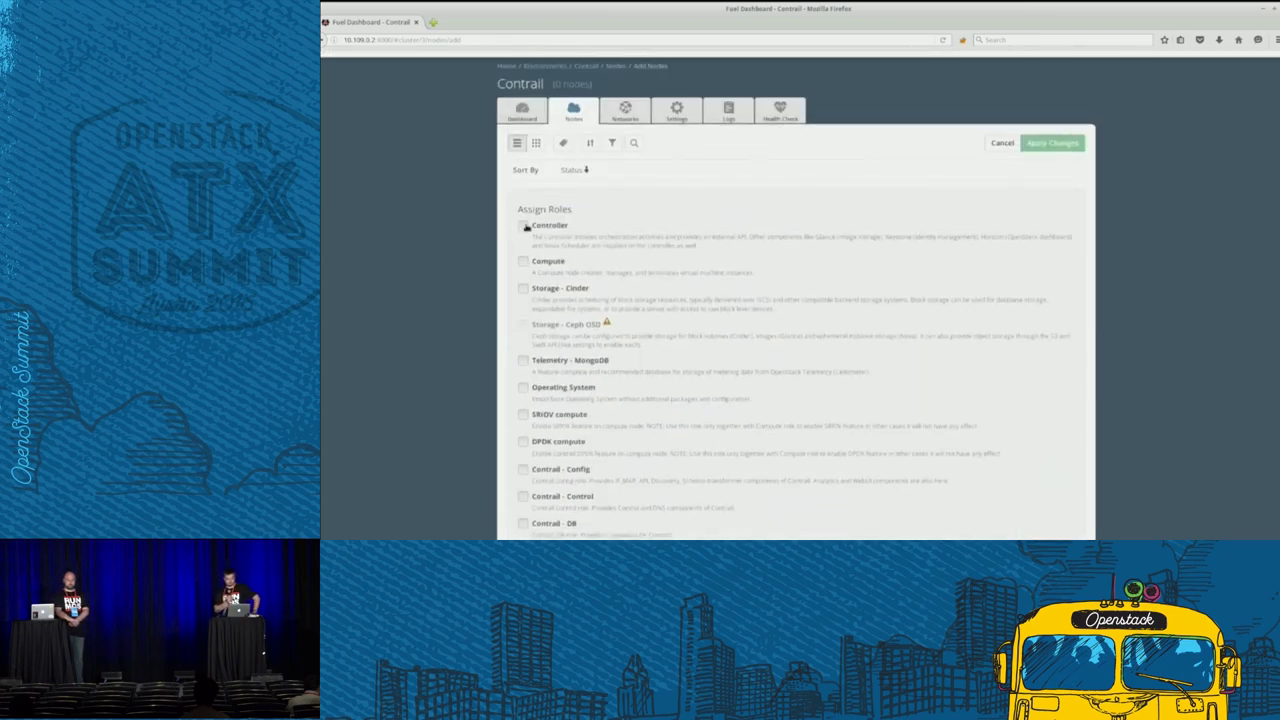
pyautogui.click(524, 226)
pyautogui.click(524, 362)
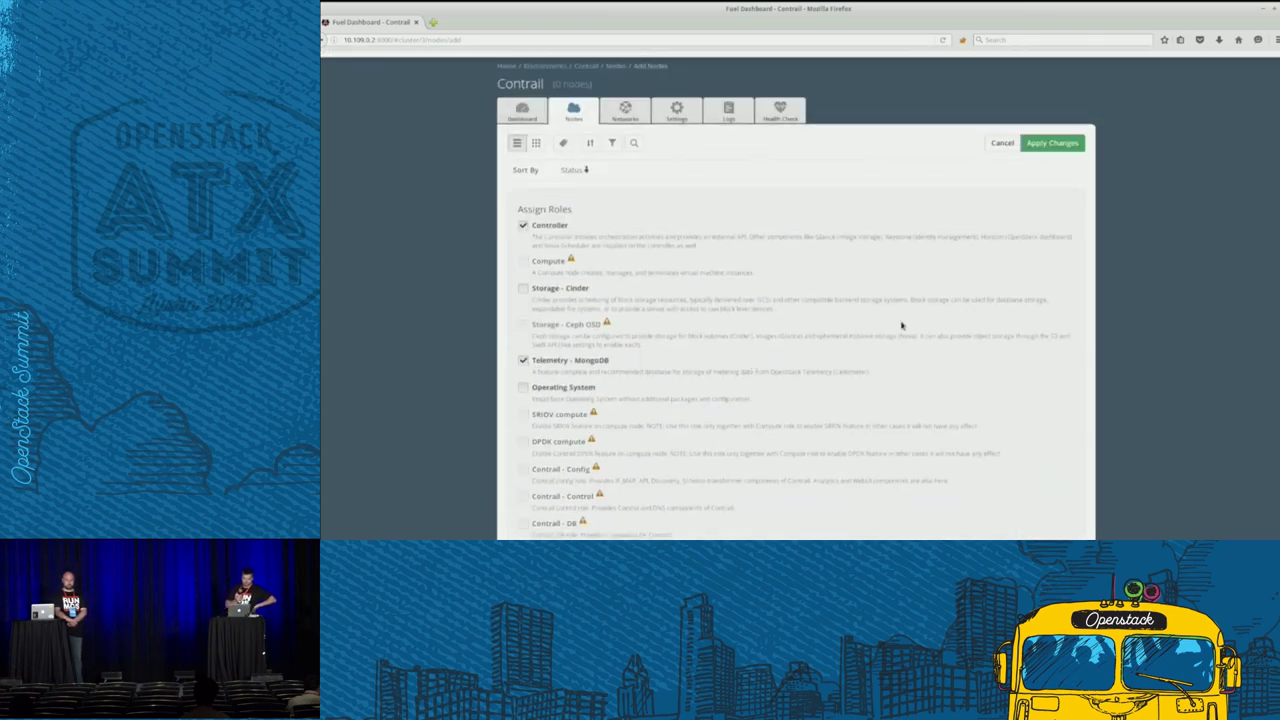
pyautogui.scroll(-5, 903, 323)
pyautogui.scroll(4, 940, 270)
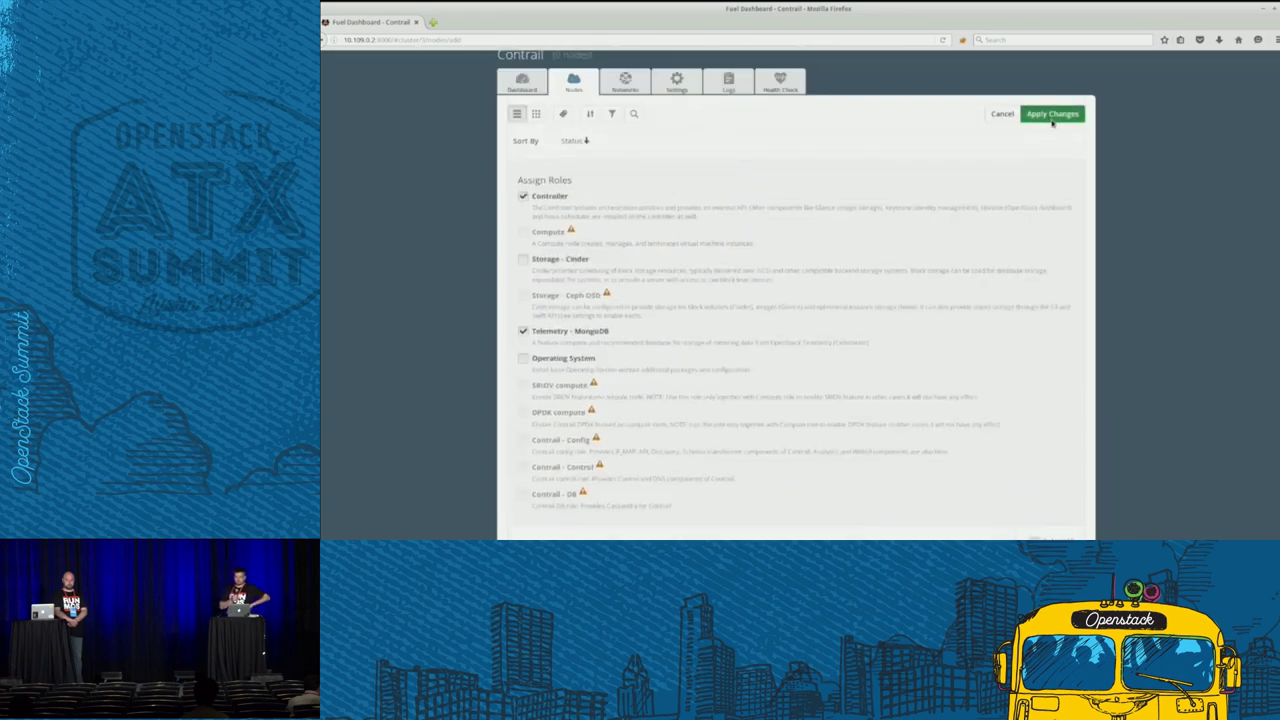
pyautogui.click(1051, 117)
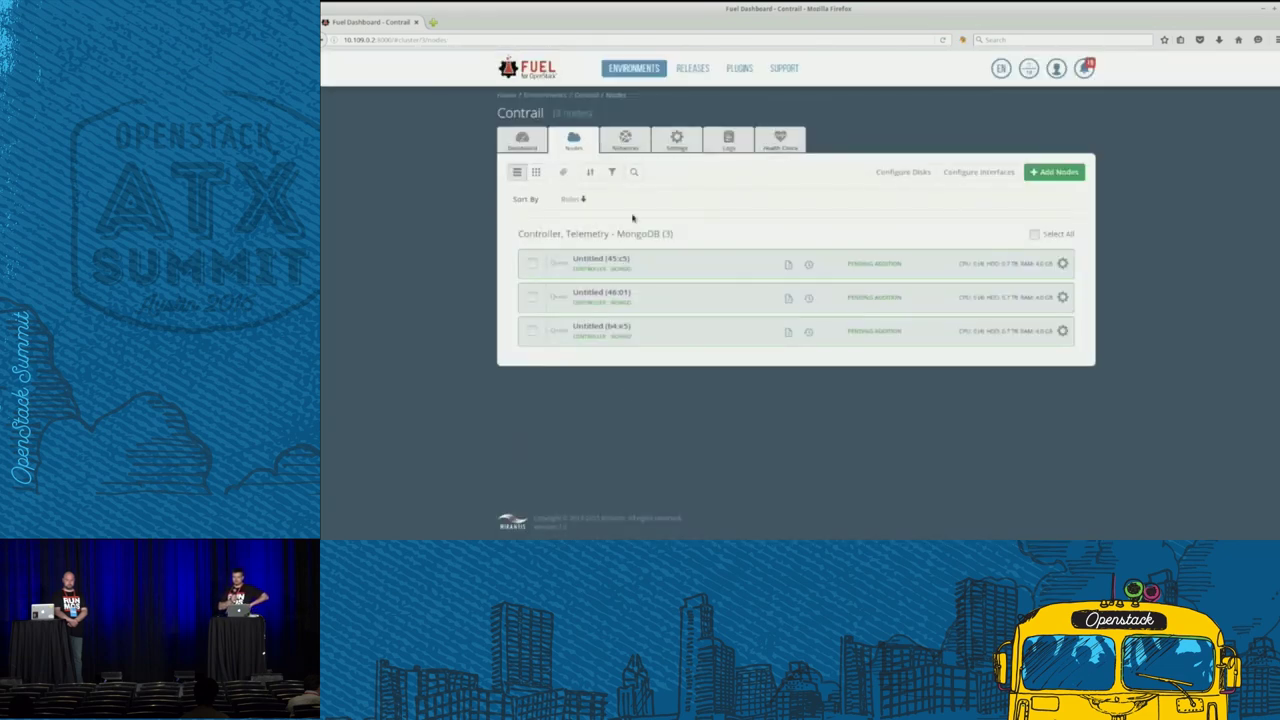
# - Add node cb:6e with the Contrail - DB and Contrail - Config roles
pyautogui.click(1043, 175)
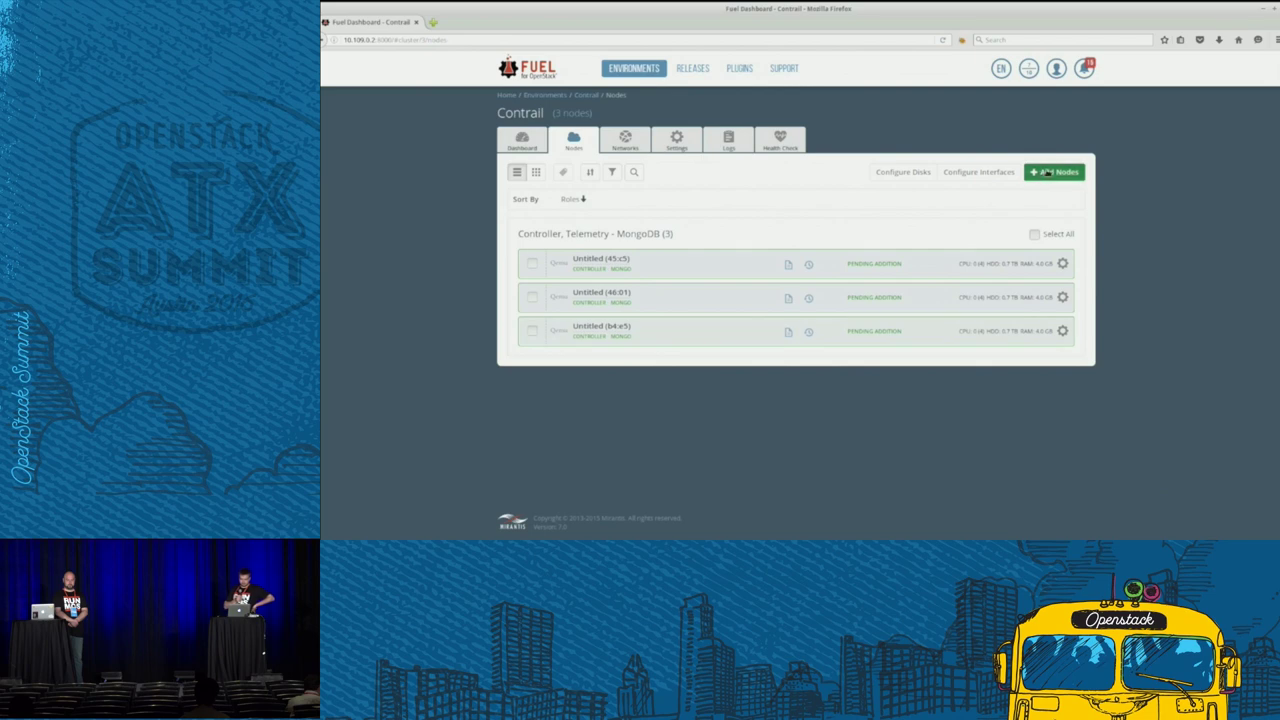
pyautogui.scroll(-3, 720, 400)
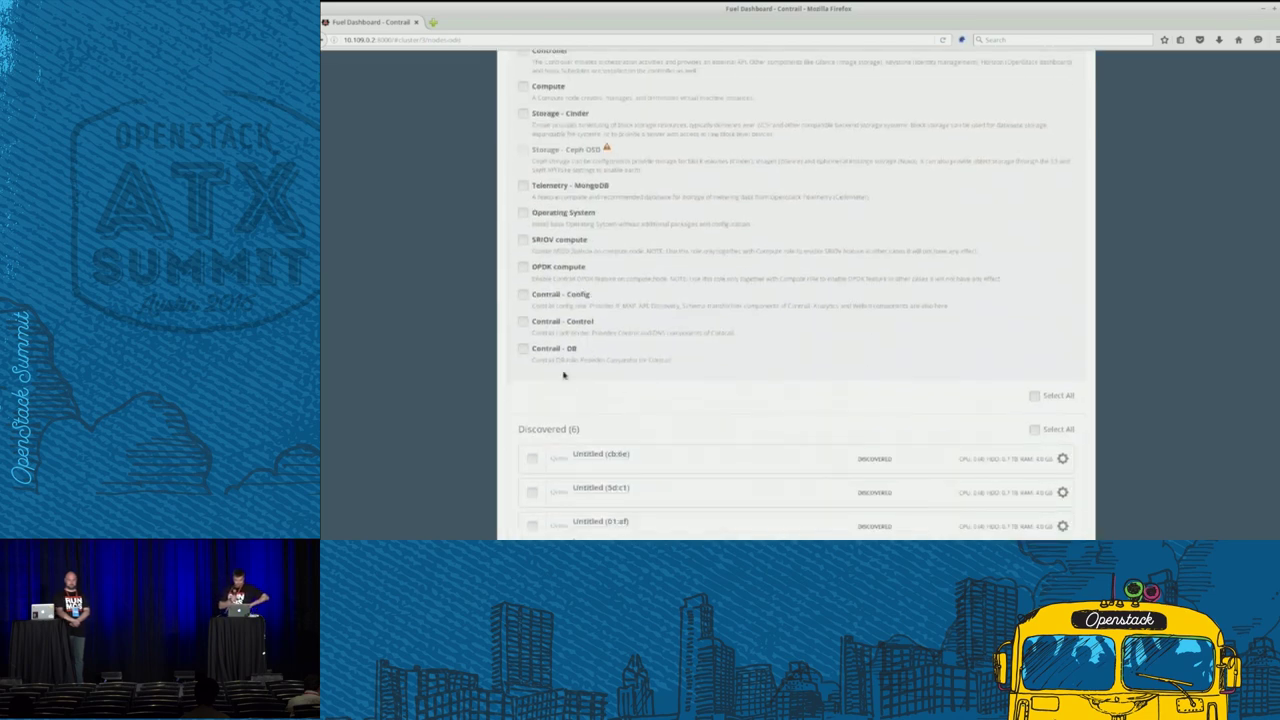
pyautogui.click(523, 350)
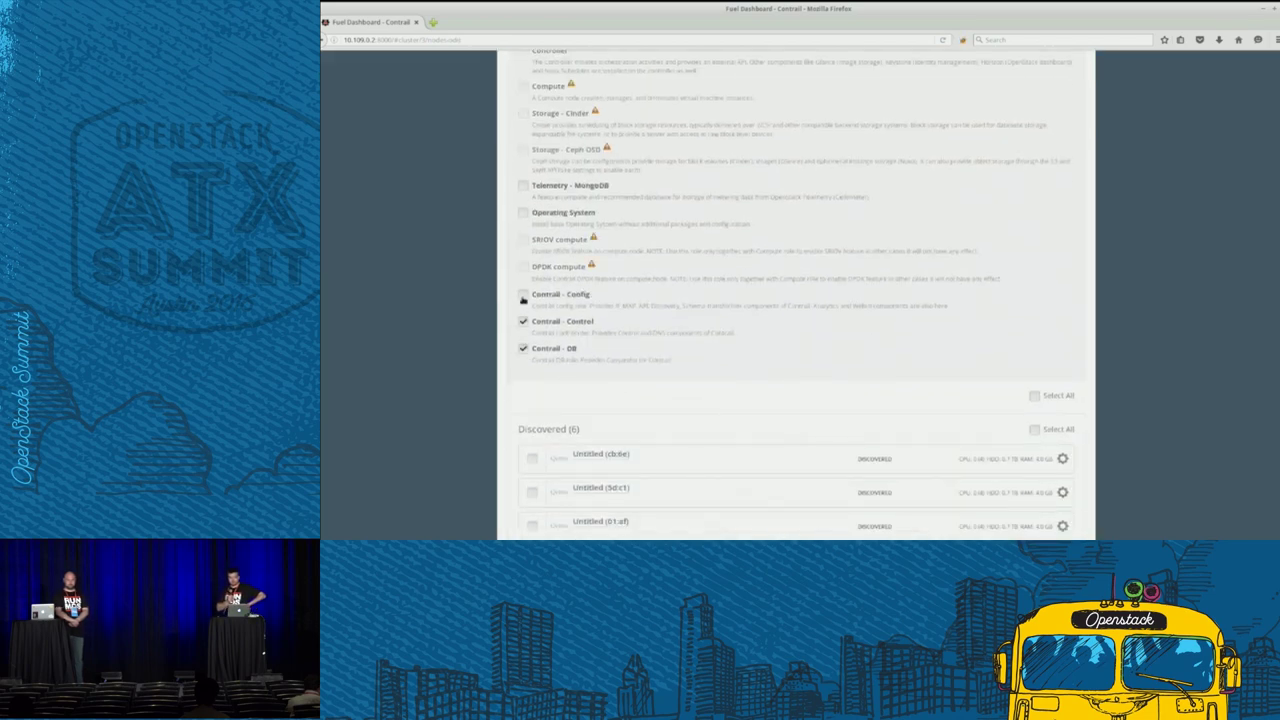
pyautogui.click(523, 296)
pyautogui.click(532, 460)
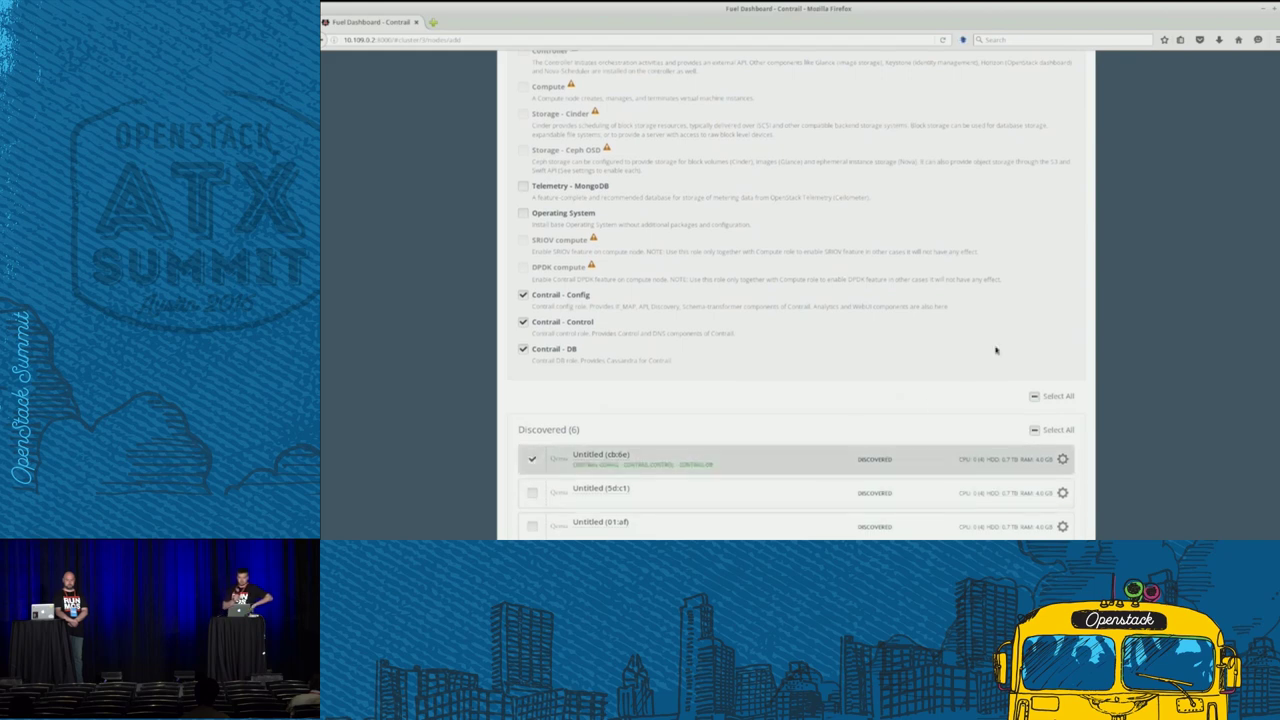
pyautogui.scroll(3, 994, 349)
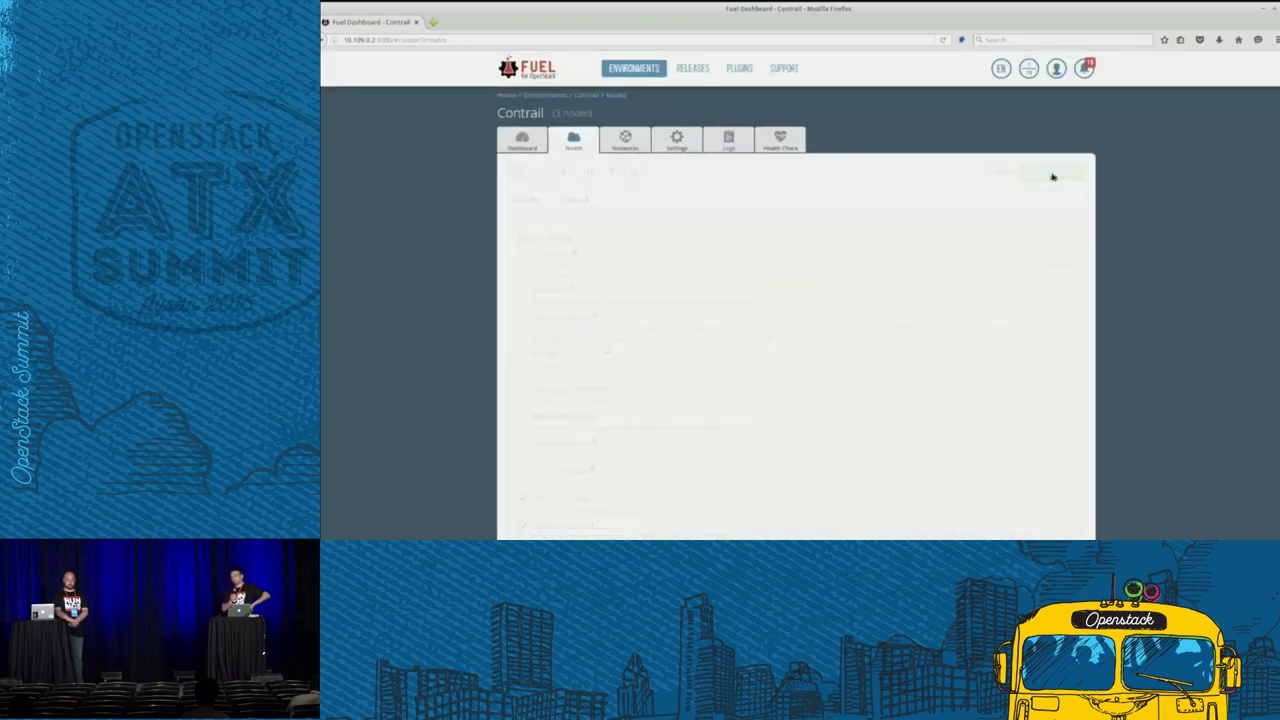
# - Add node 5d:c1 with the Compute and Storage - Cinder roles and apply
pyautogui.click(1052, 172)
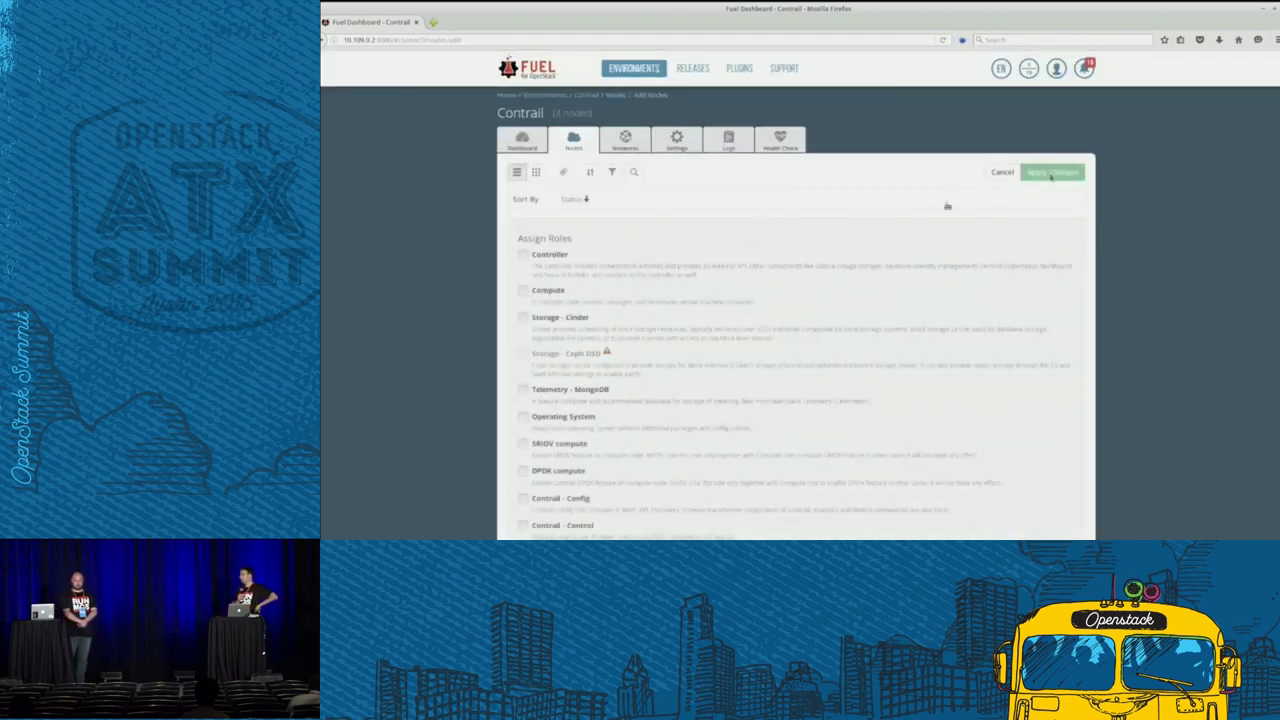
pyautogui.click(522, 293)
pyautogui.click(522, 318)
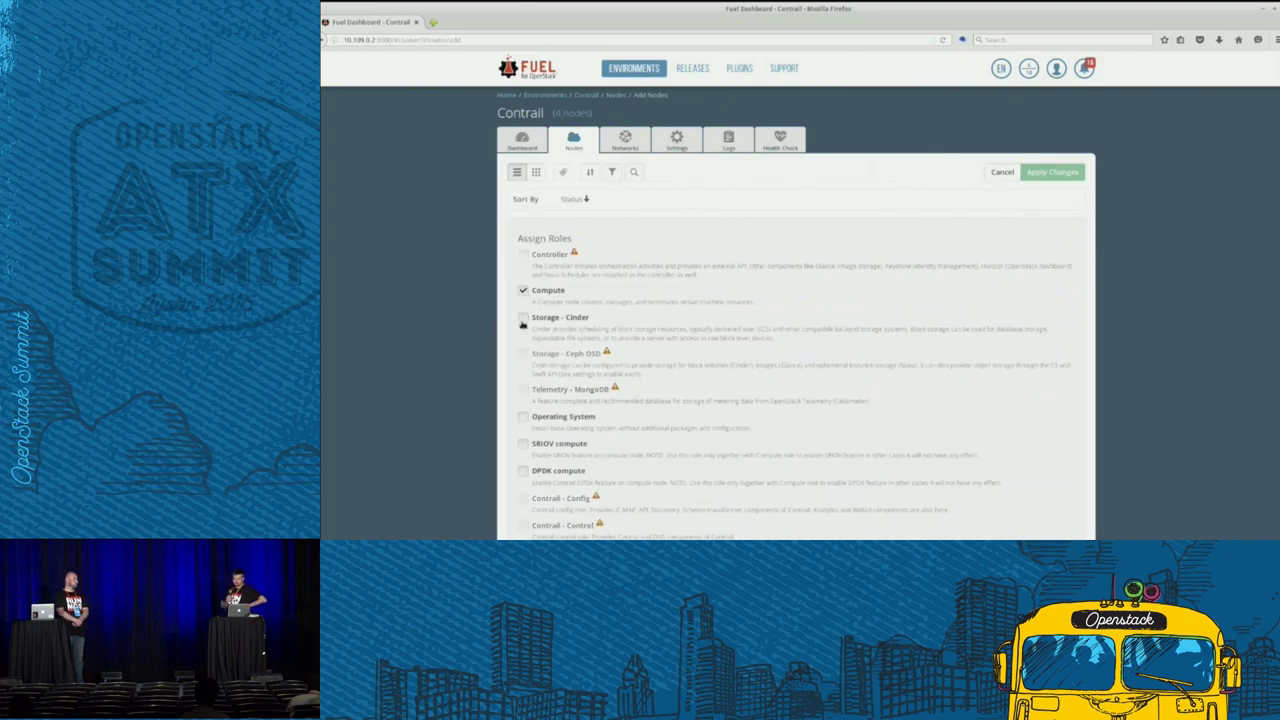
pyautogui.scroll(-4, 530, 420)
pyautogui.click(532, 429)
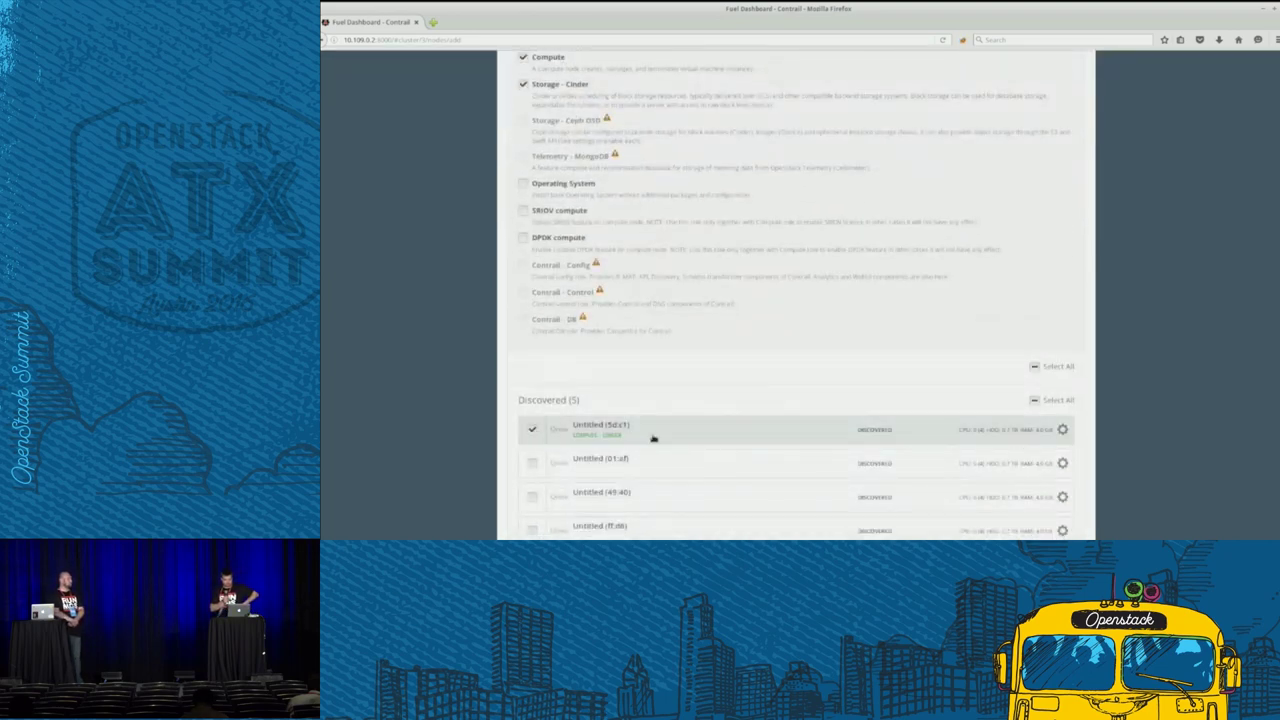
pyautogui.scroll(1, 1020, 370)
pyautogui.scroll(3, 1020, 370)
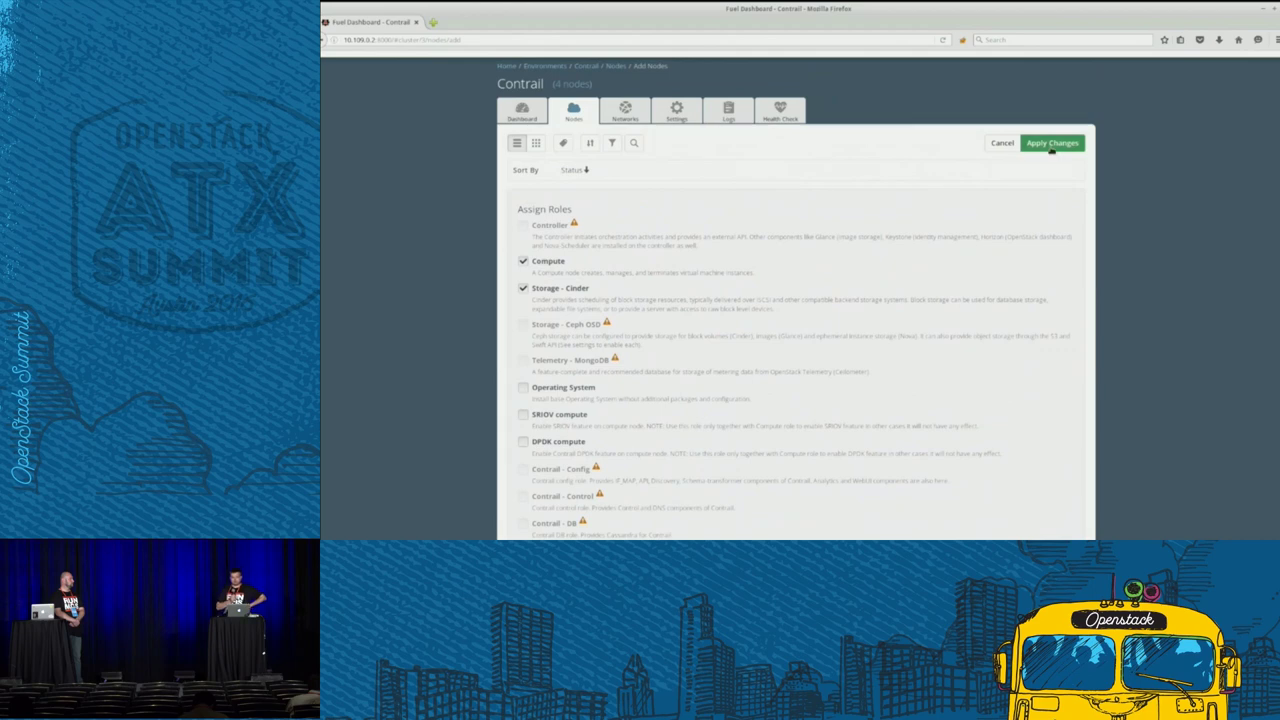
pyautogui.click(1052, 143)
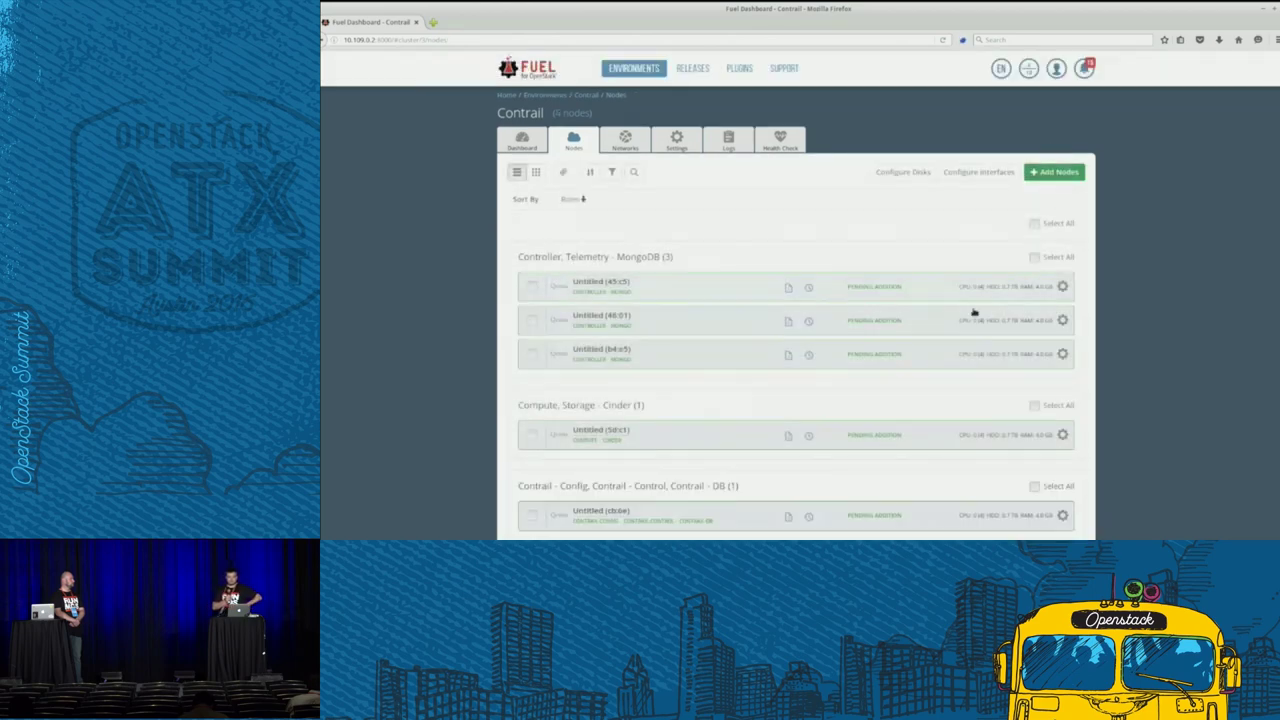
# - Add node 21:99 with the Compute, SRIOV compute and DPDK compute roles
pyautogui.scroll(-1, 1060, 200)
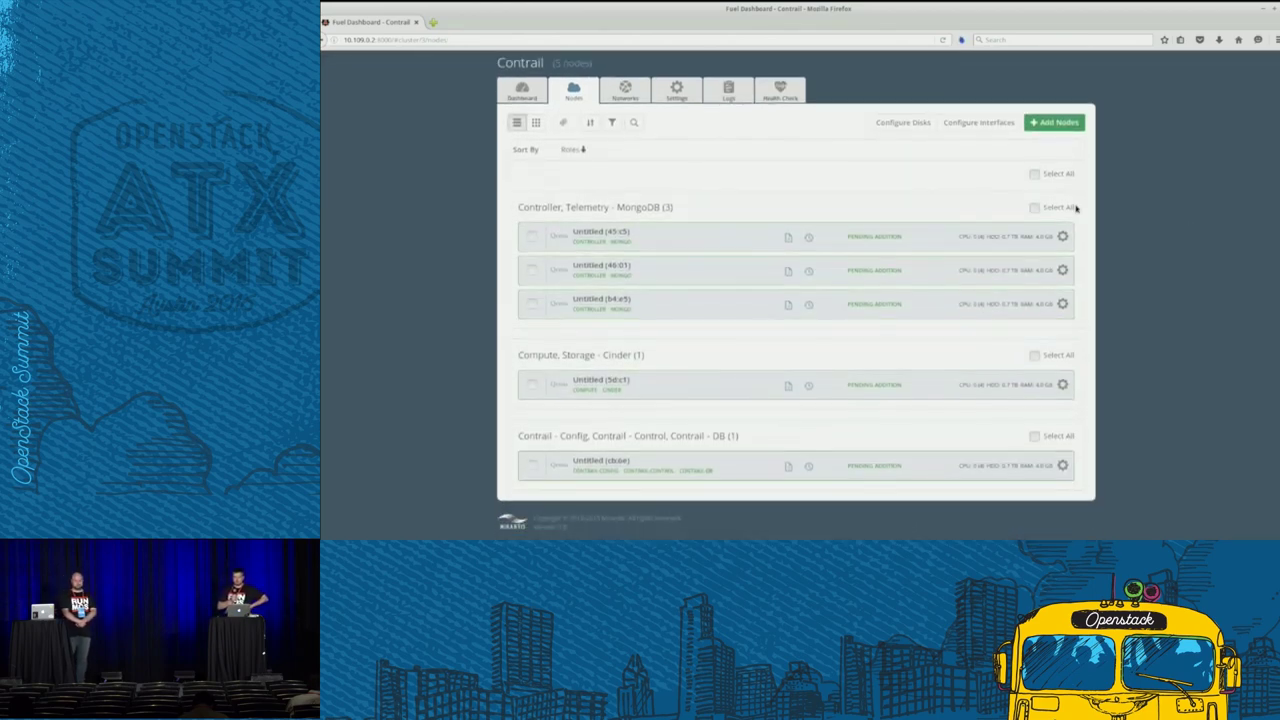
pyautogui.click(1058, 124)
pyautogui.scroll(-4, 821, 407)
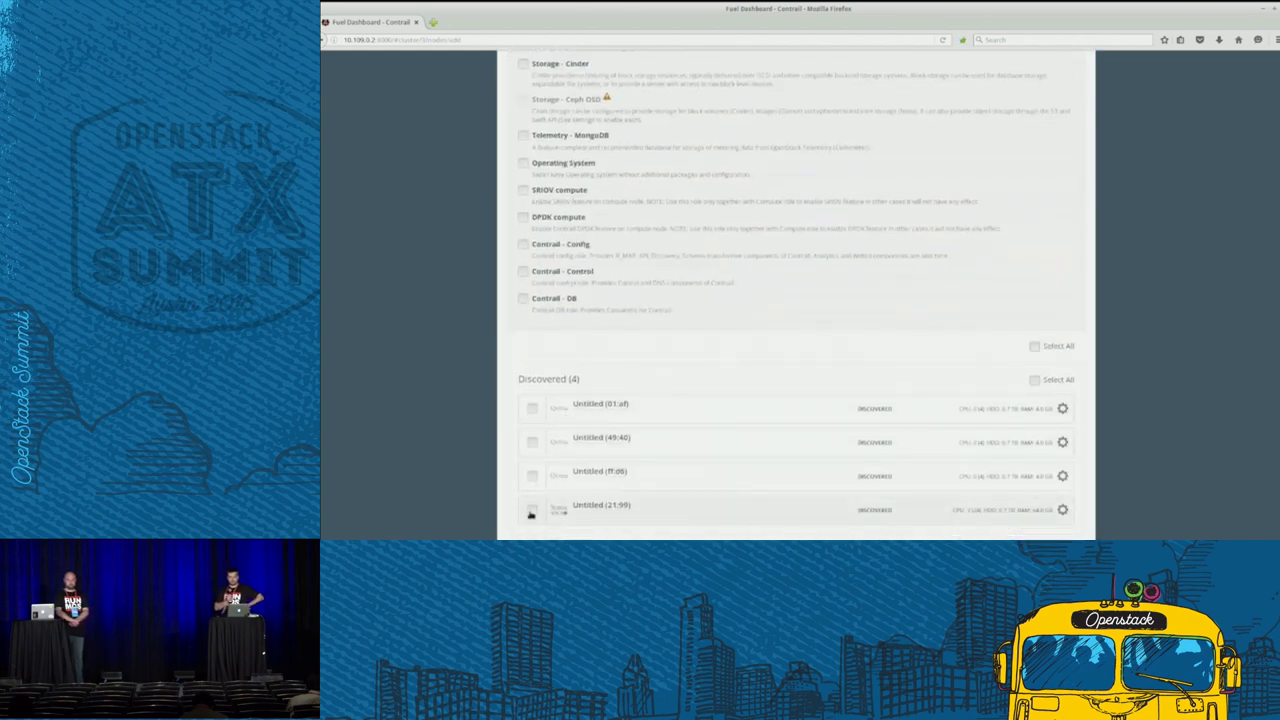
pyautogui.click(531, 510)
pyautogui.scroll(5, 400, 405)
pyautogui.click(523, 270)
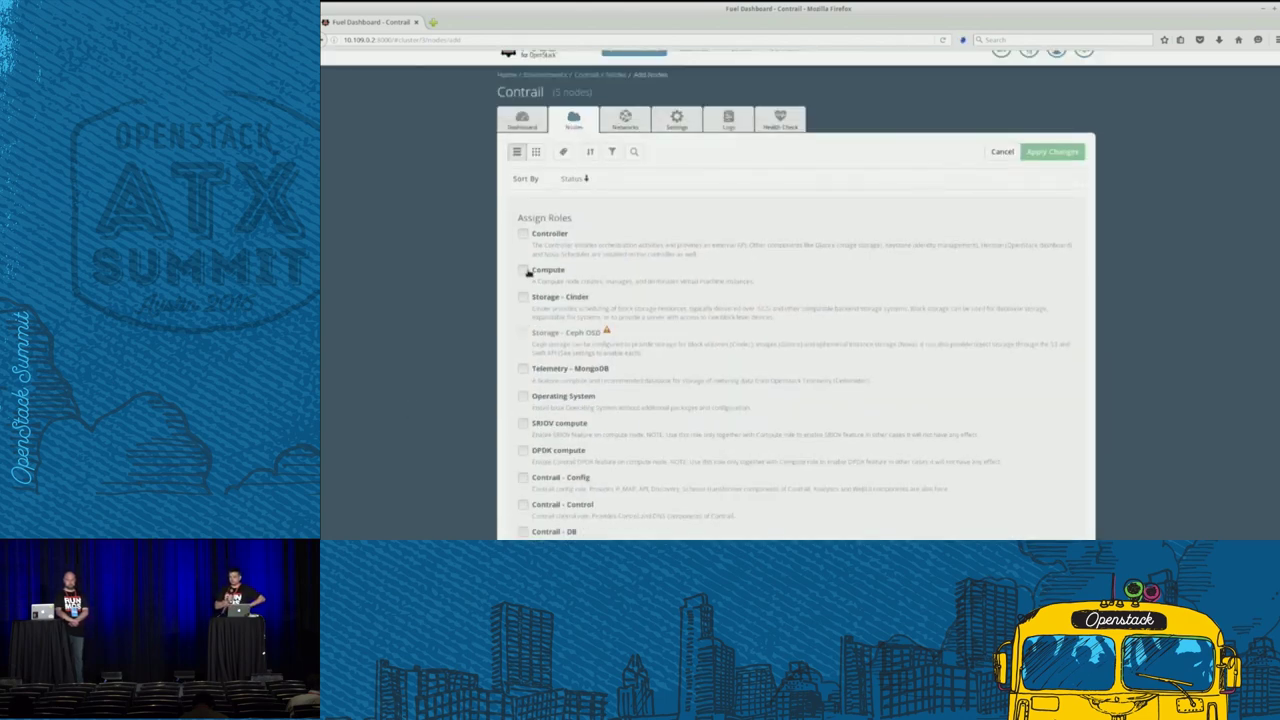
pyautogui.scroll(-2, 438, 411)
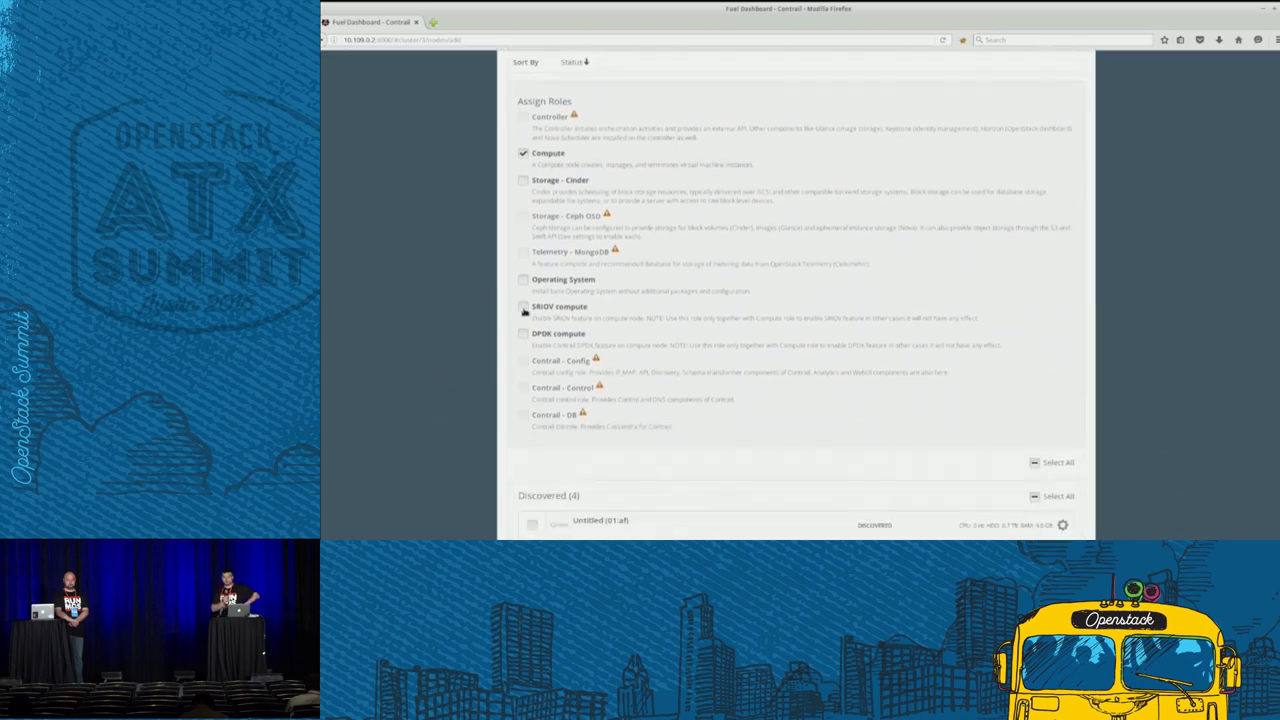
pyautogui.scroll(2, 1089, 409)
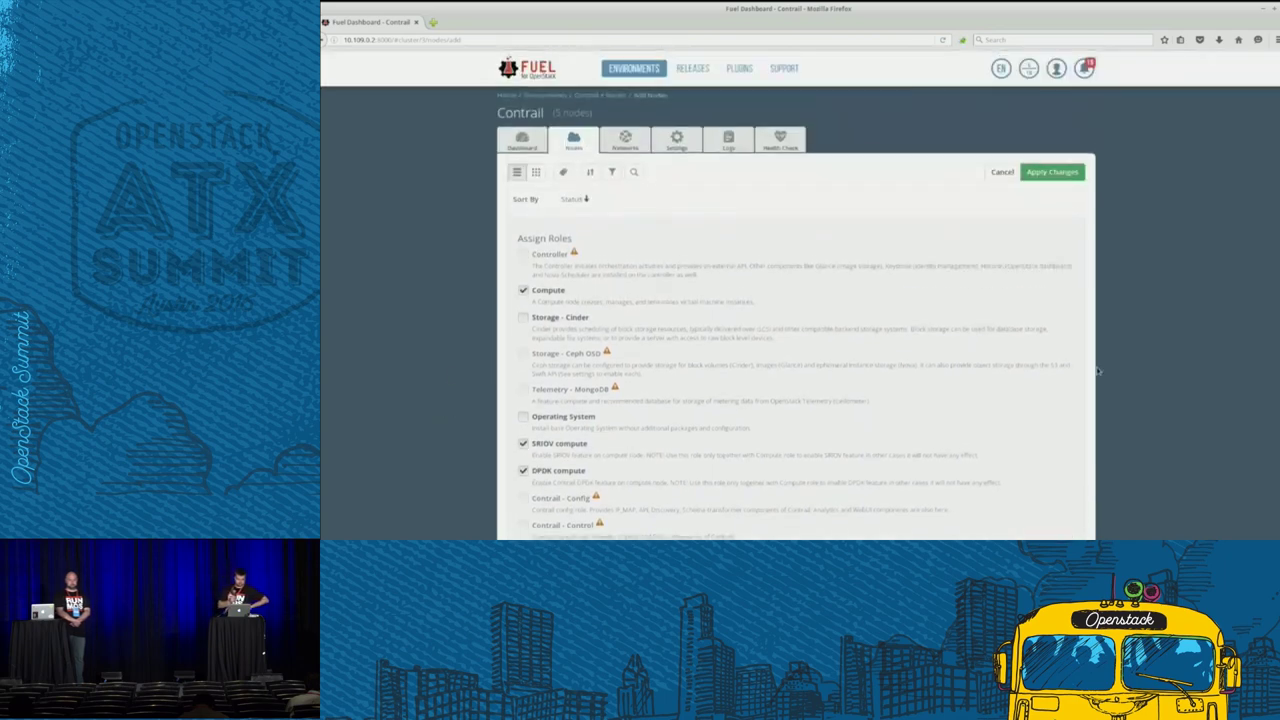
pyautogui.click(1054, 171)
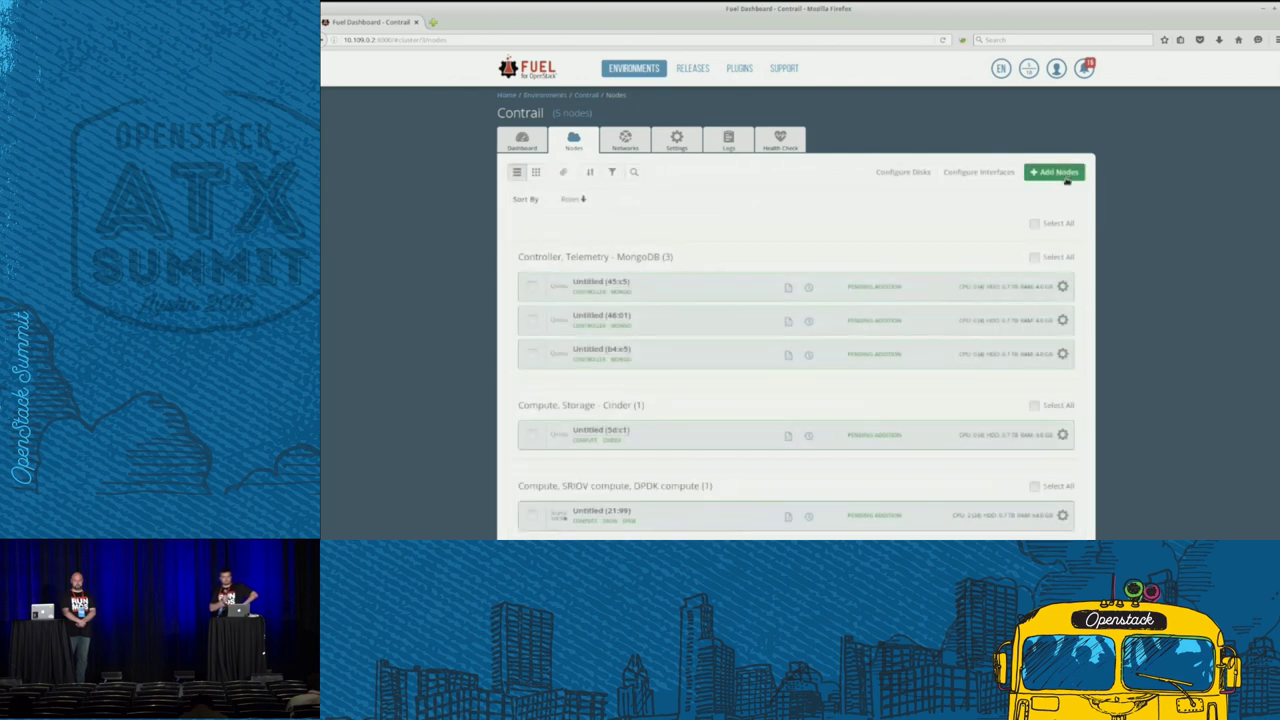
pyautogui.scroll(-2, 1118, 277)
pyautogui.scroll(-2, 1118, 277)
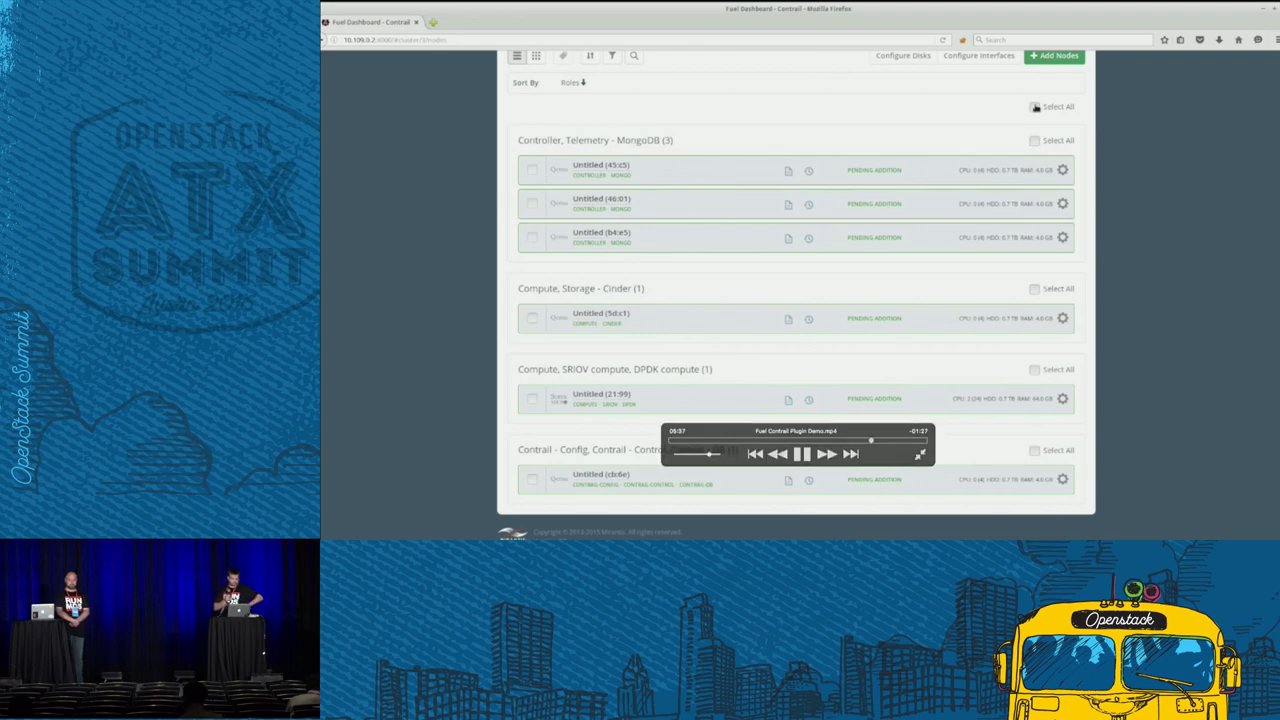
# - Move the Private network from eth2 to eth3 on all nodes except 21:99 and apply
pyautogui.click(1035, 107)
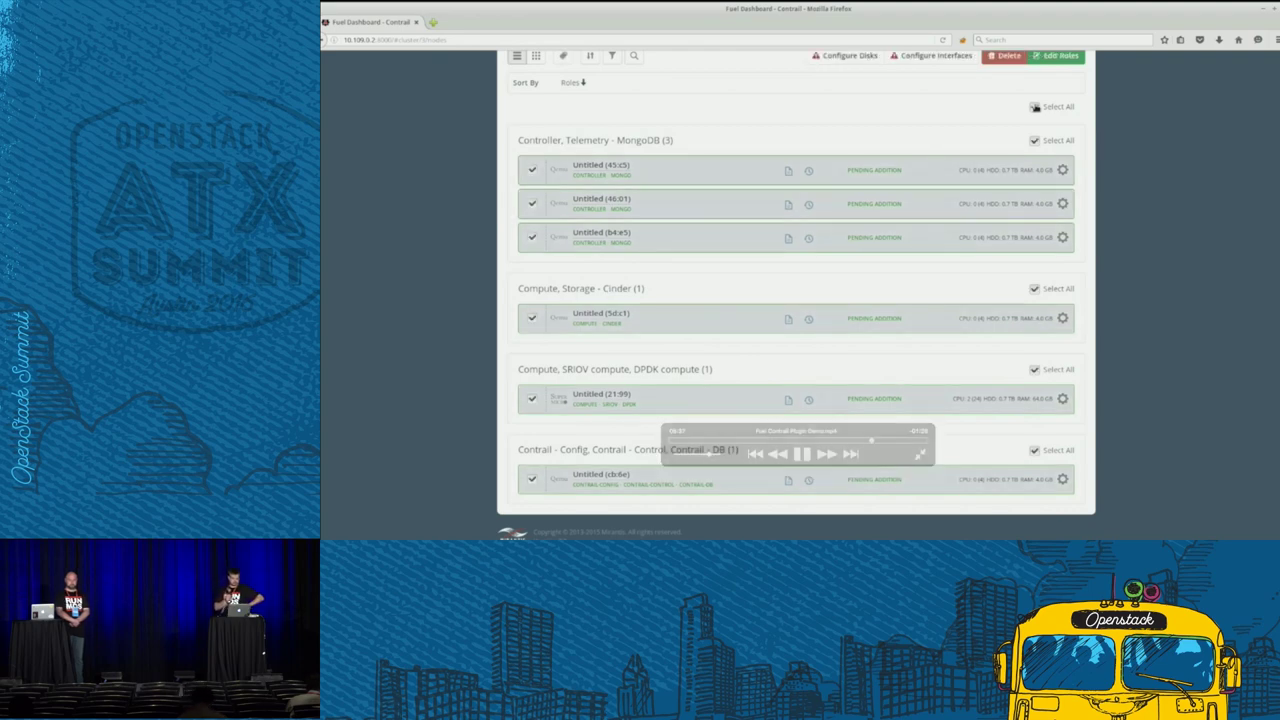
pyautogui.click(532, 400)
pyautogui.click(955, 58)
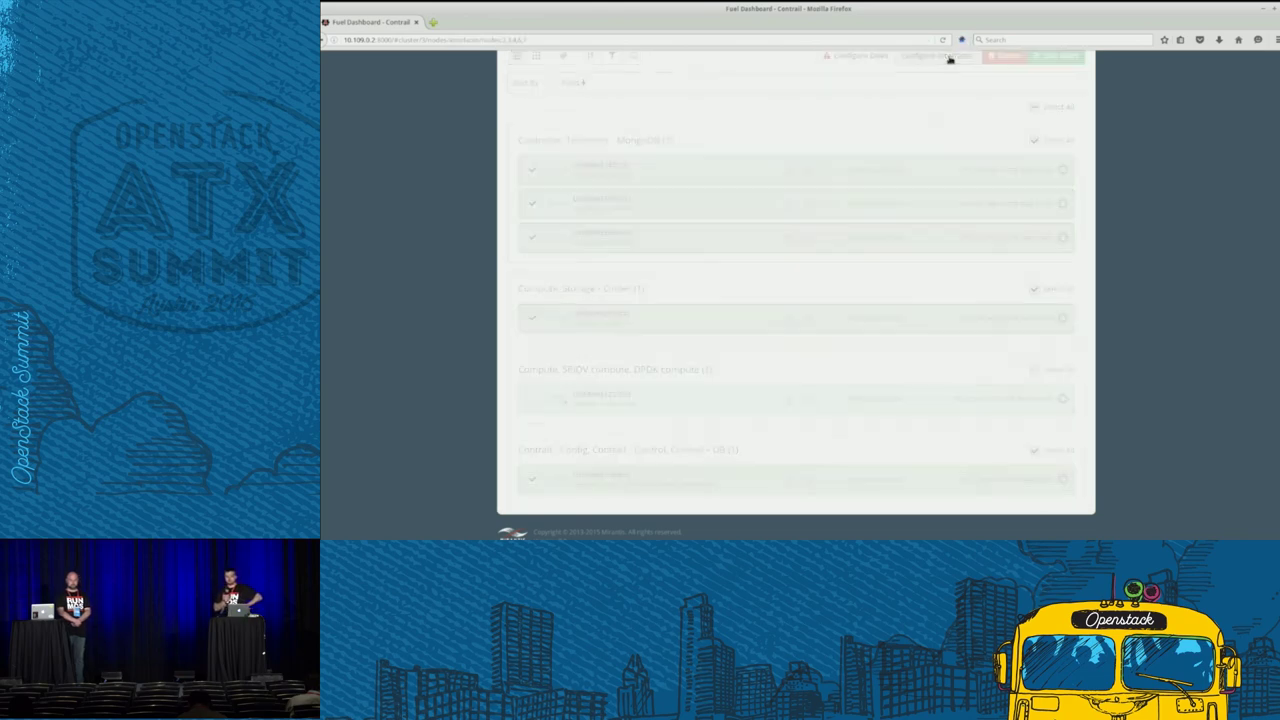
pyautogui.scroll(-2, 814, 363)
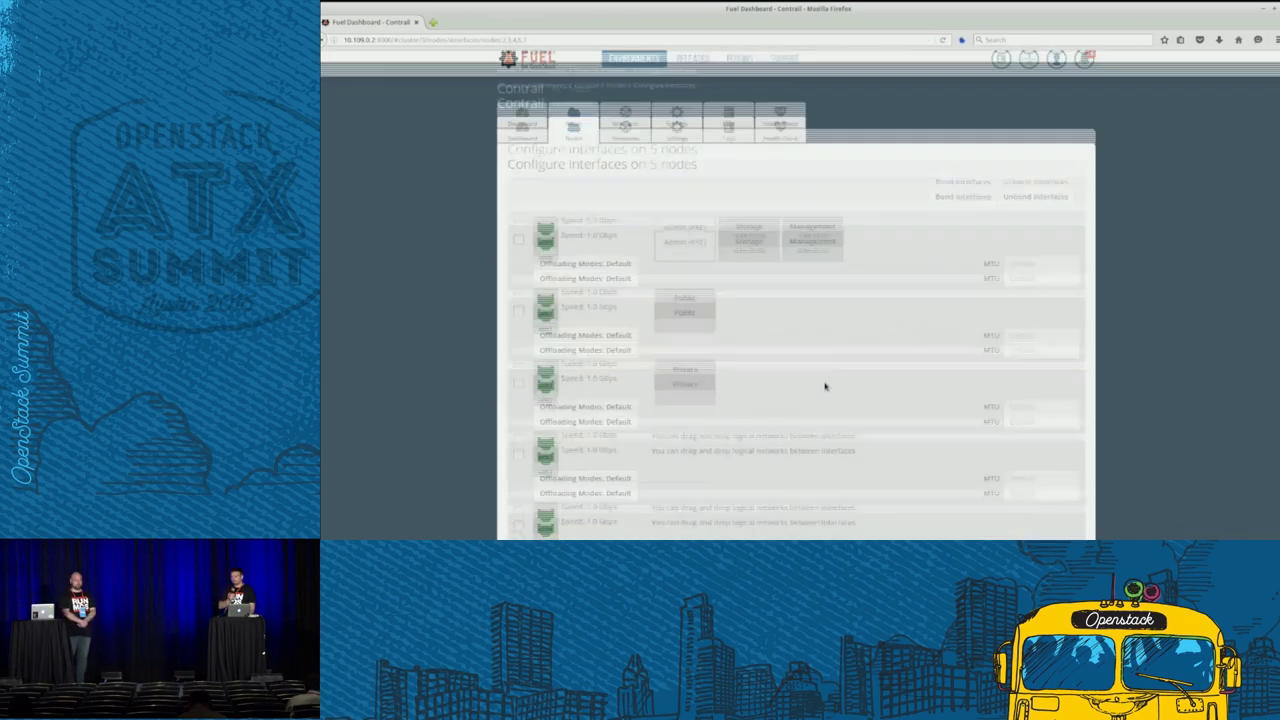
pyautogui.moveTo(692, 308); pyautogui.dragTo(683, 382)
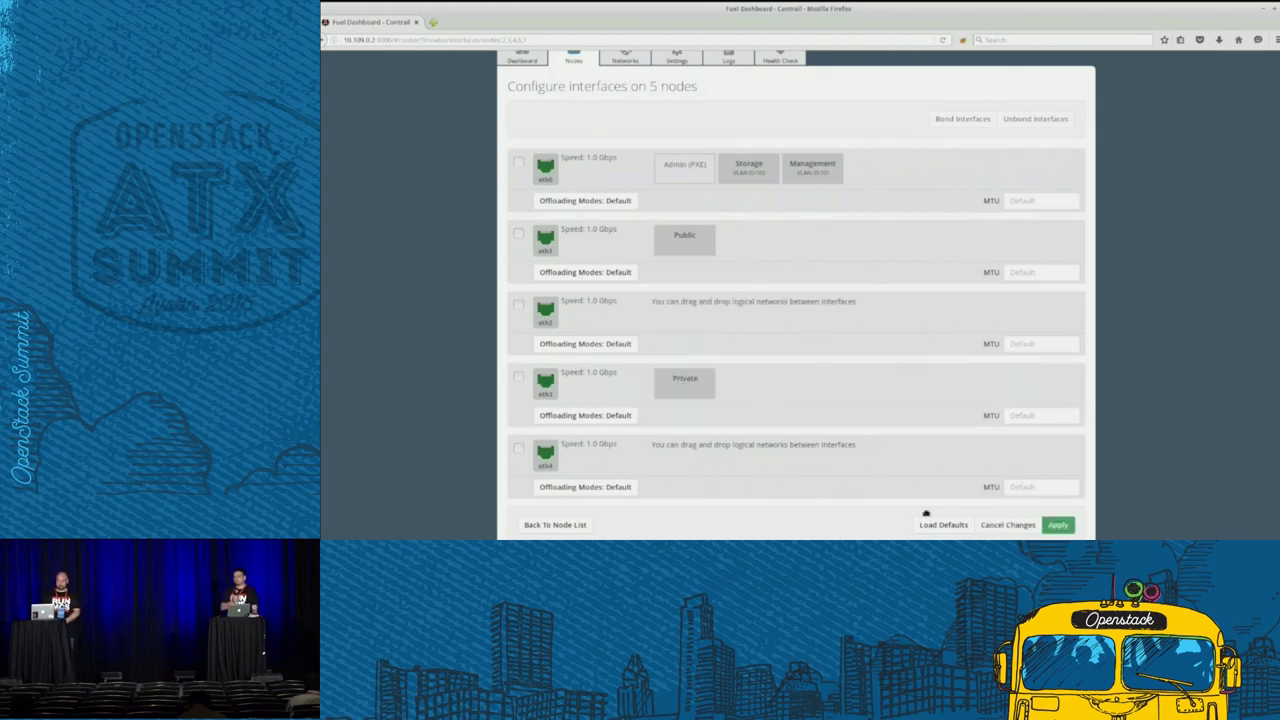
pyautogui.click(1065, 530)
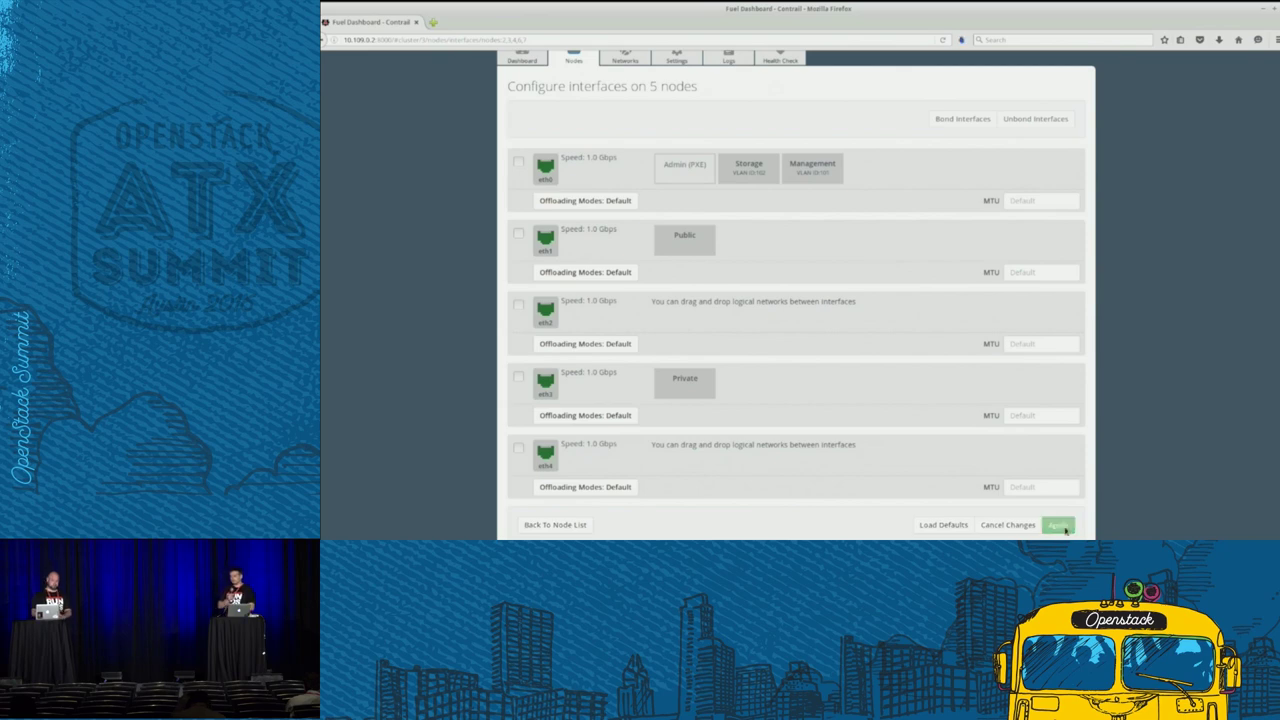
pyautogui.click(549, 527)
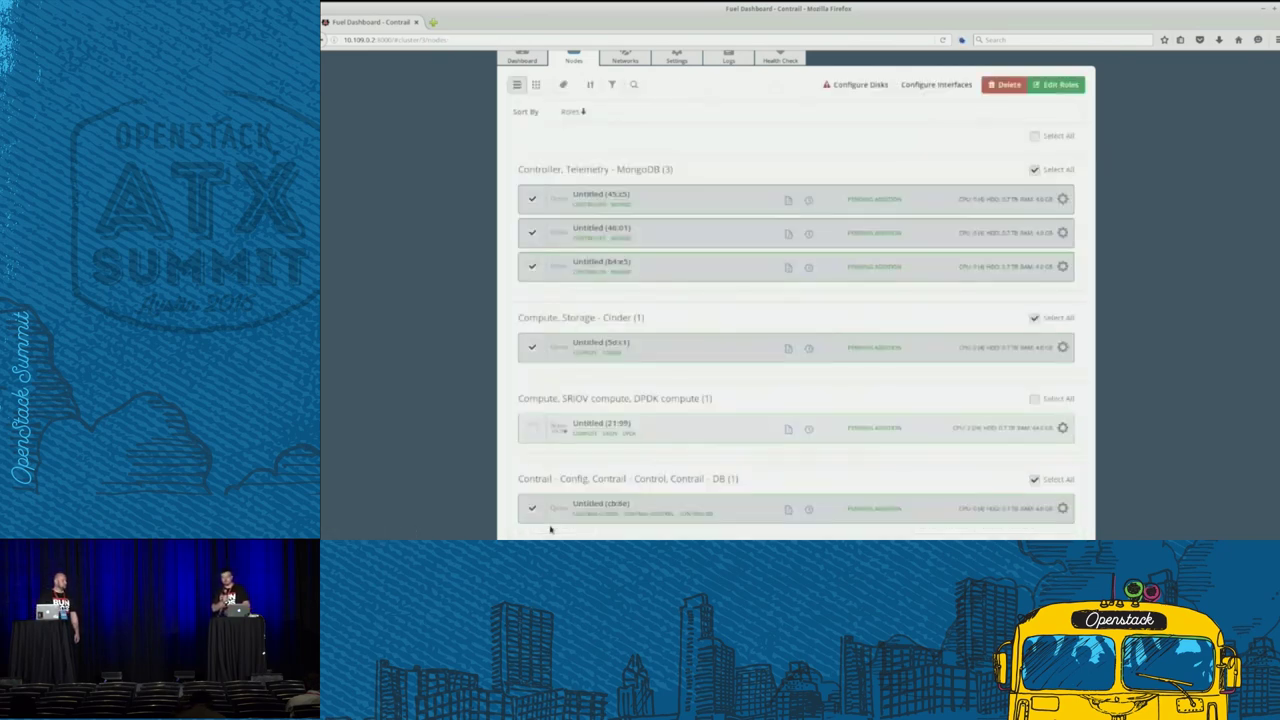
# - On node 21:99, put Private on eth2 and Storage plus Management on eth3, then apply
pyautogui.click(1064, 432)
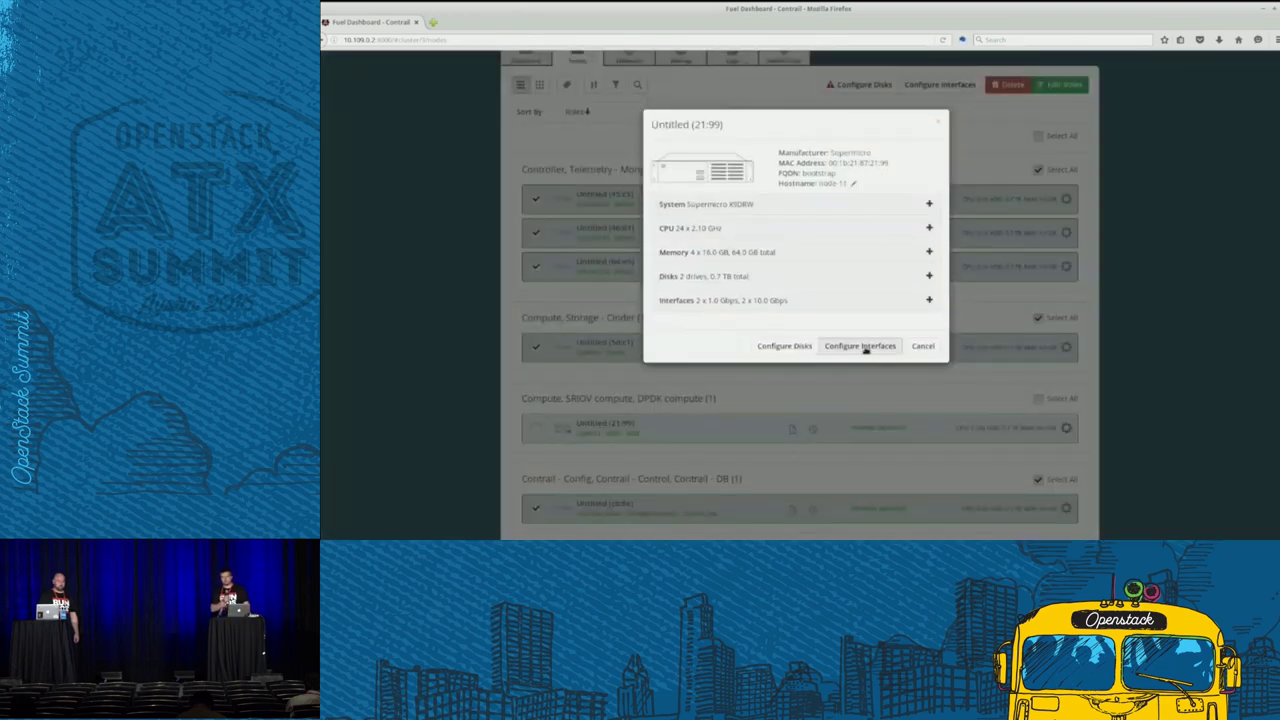
pyautogui.click(866, 351)
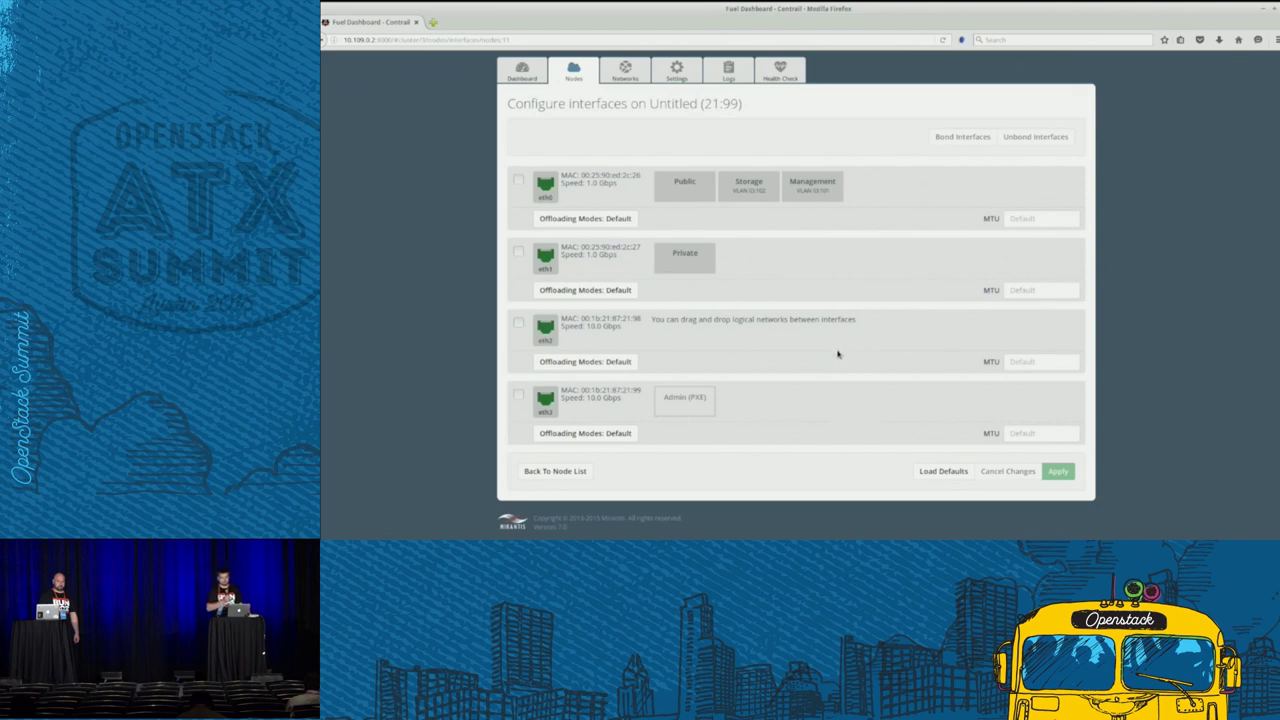
pyautogui.moveTo(688, 259); pyautogui.dragTo(688, 330)
pyautogui.moveTo(748, 187); pyautogui.dragTo(750, 398)
pyautogui.moveTo(750, 174); pyautogui.dragTo(826, 392)
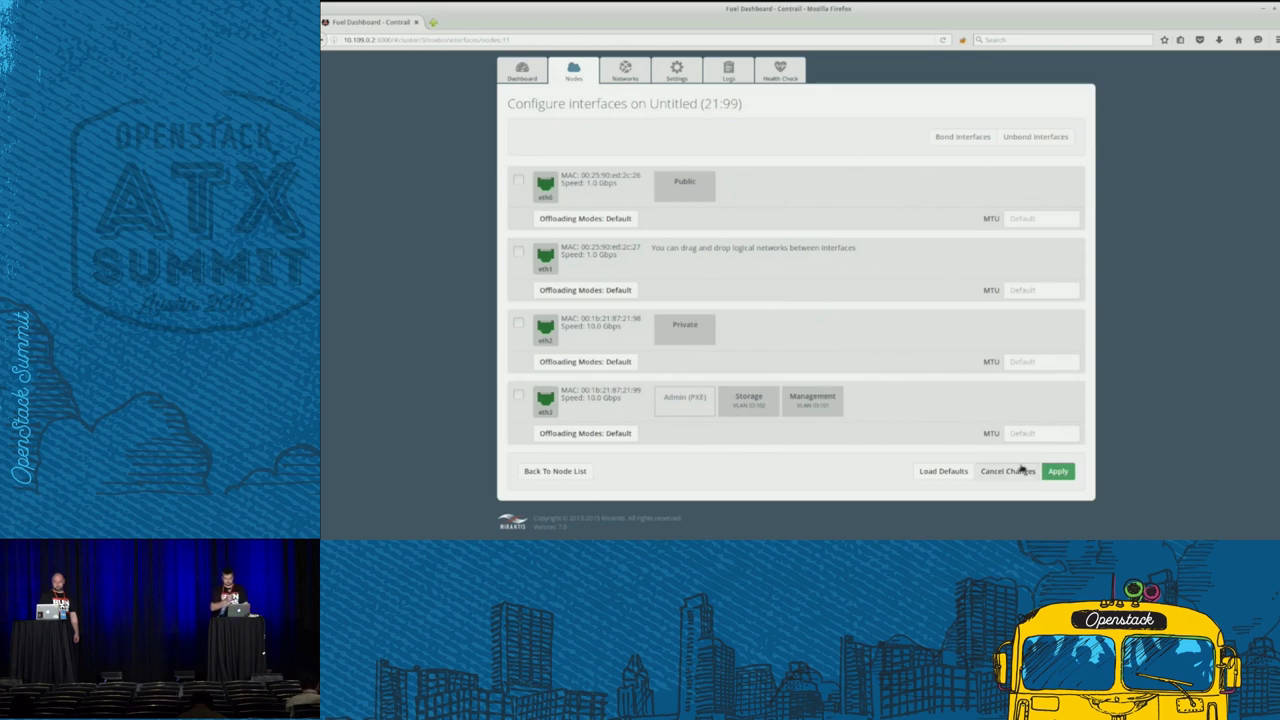
pyautogui.click(1052, 474)
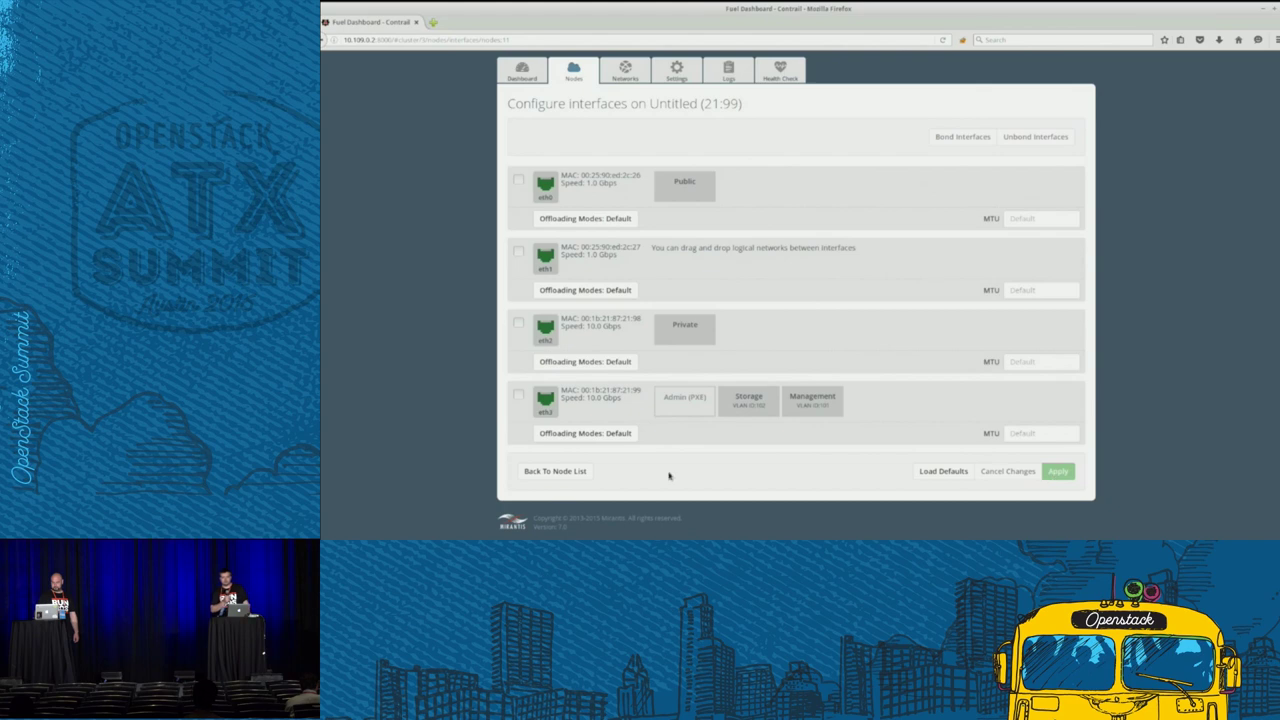
pyautogui.click(576, 473)
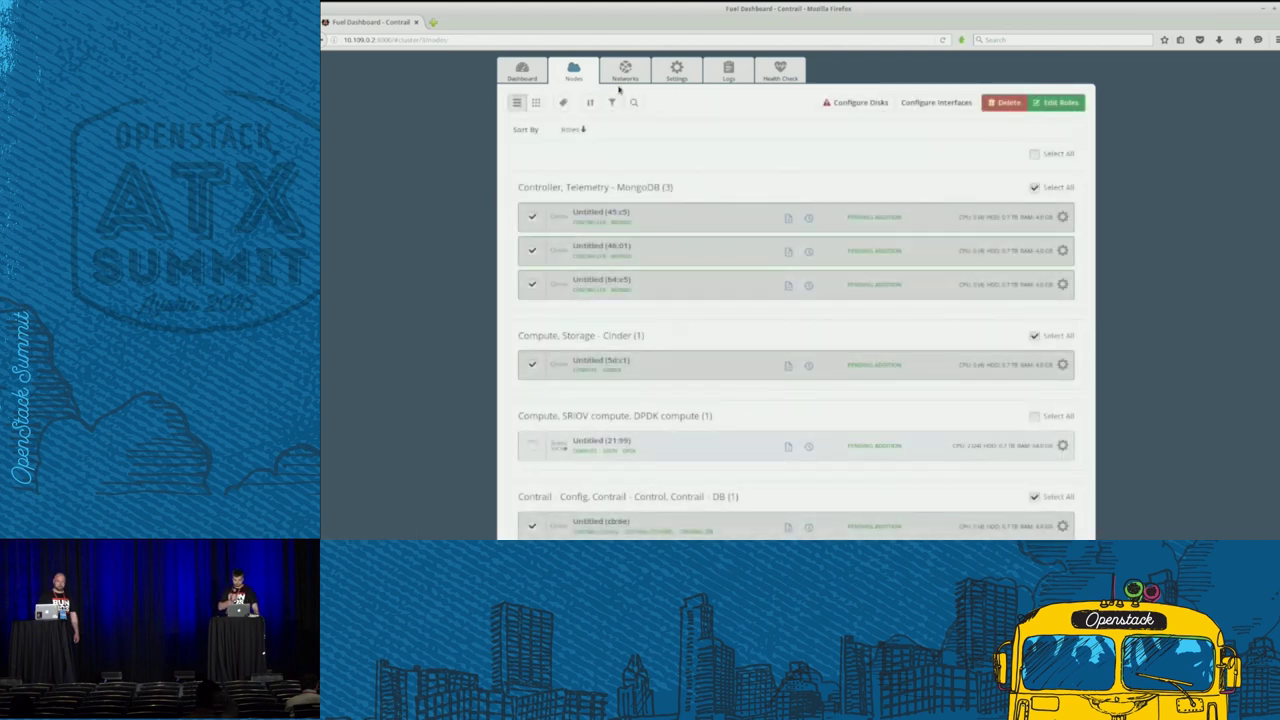
# - Check the Private CIDR and Contrail GW IP values, then run network verification
pyautogui.click(625, 72)
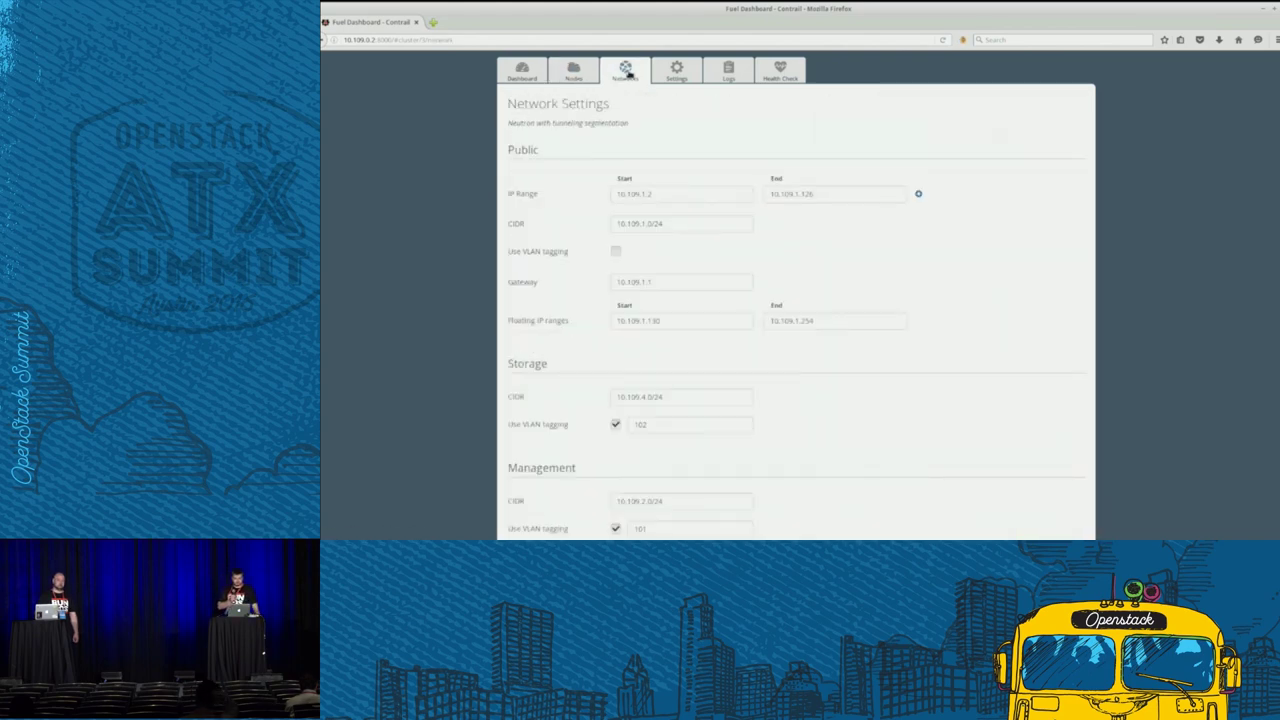
pyautogui.scroll(-5, 878, 255)
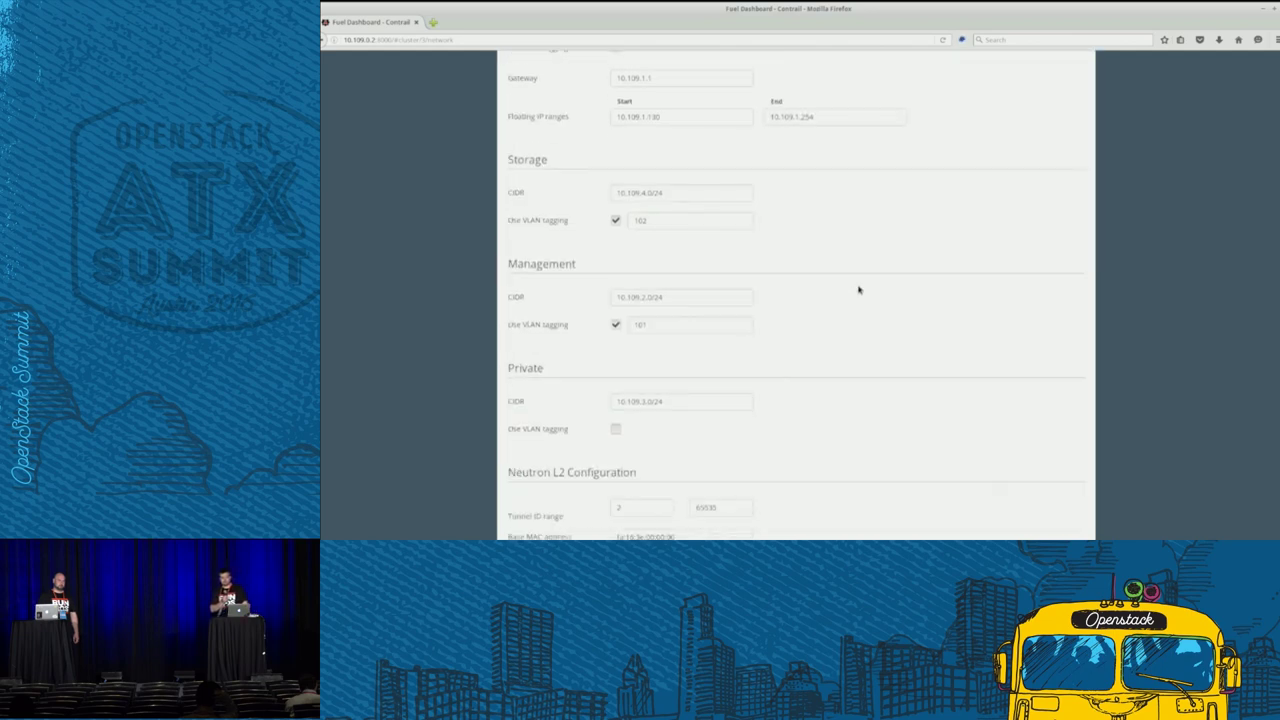
pyautogui.moveTo(714, 346); pyautogui.dragTo(603, 343)
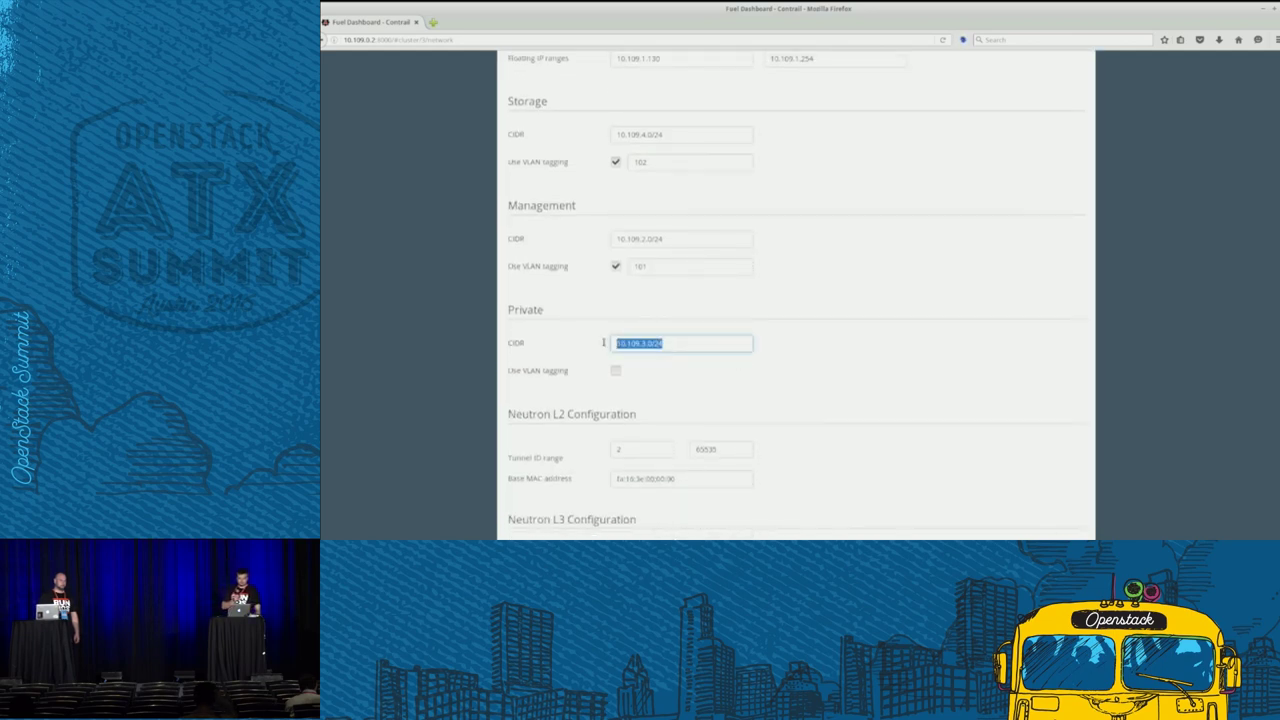
pyautogui.scroll(10, 933, 324)
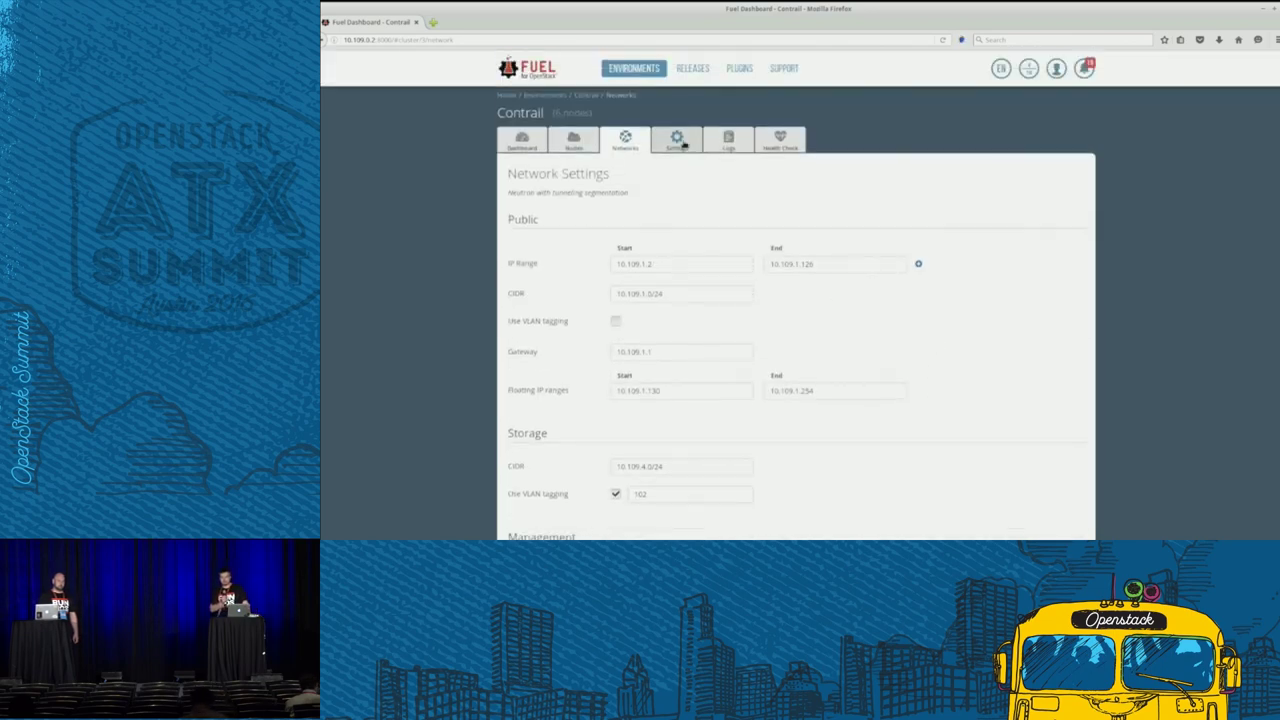
pyautogui.click(680, 142)
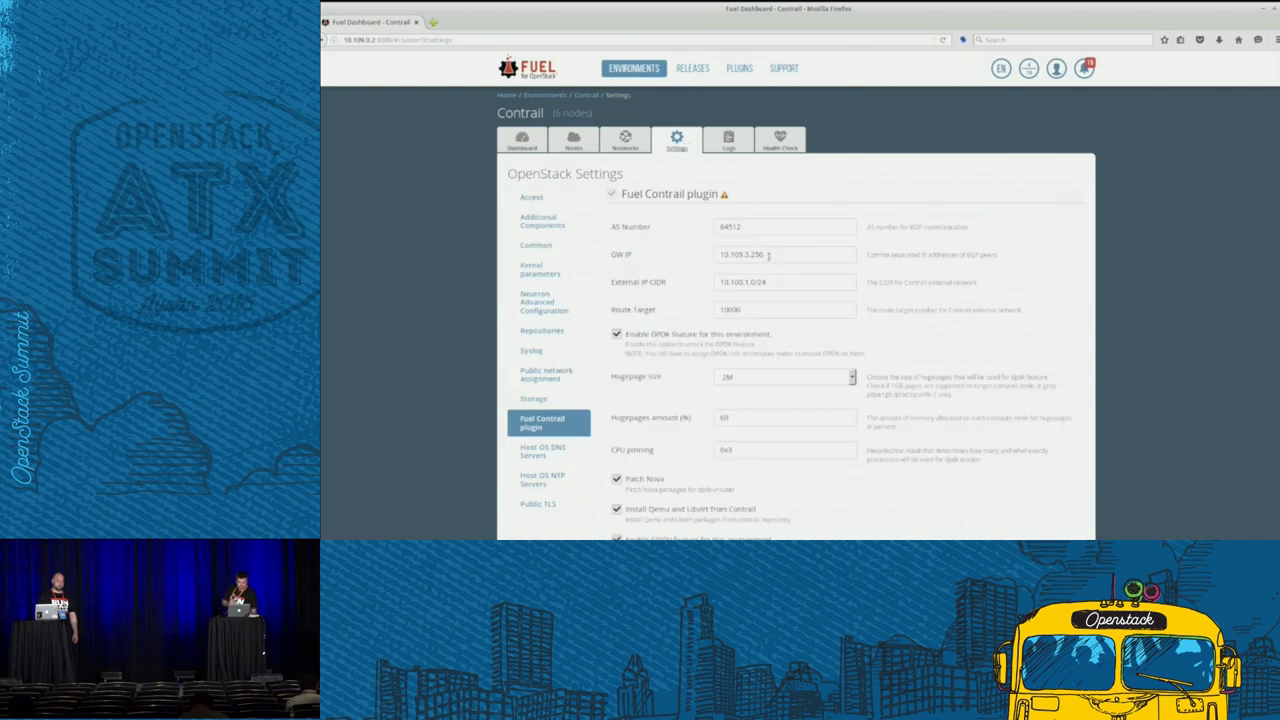
pyautogui.moveTo(768, 255); pyautogui.dragTo(692, 255)
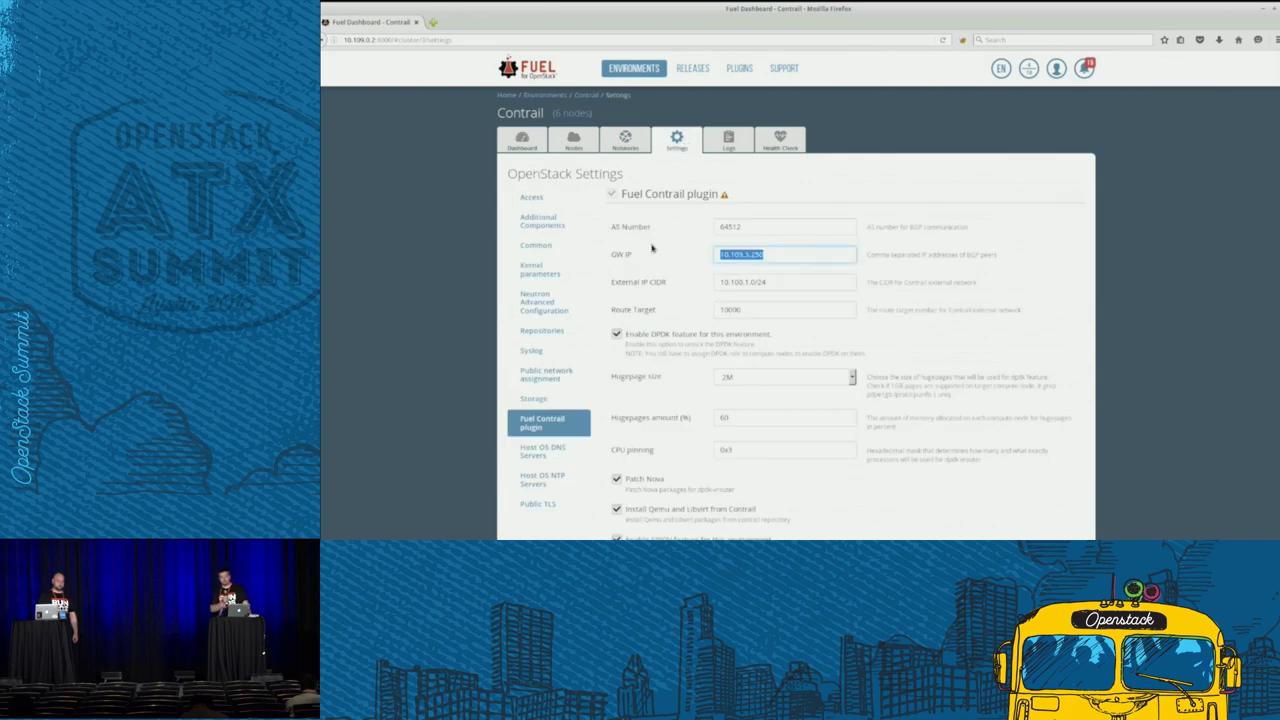
pyautogui.click(628, 145)
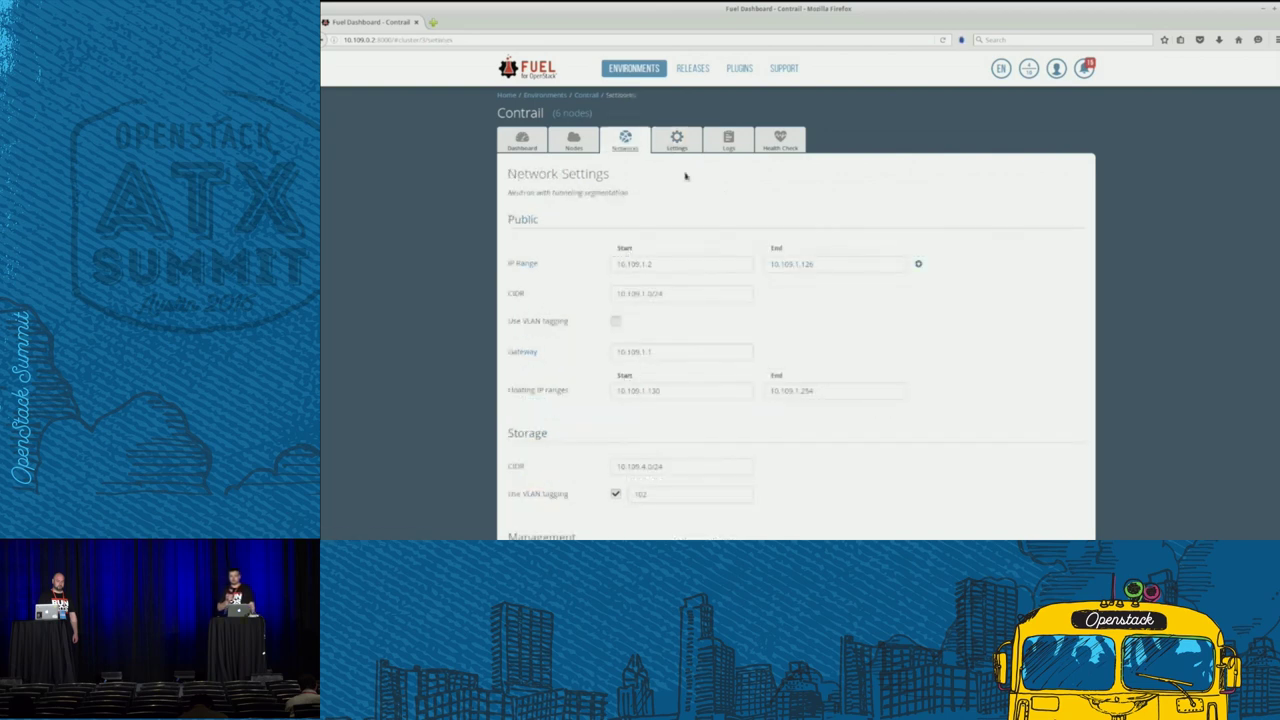
pyautogui.scroll(-15, 975, 282)
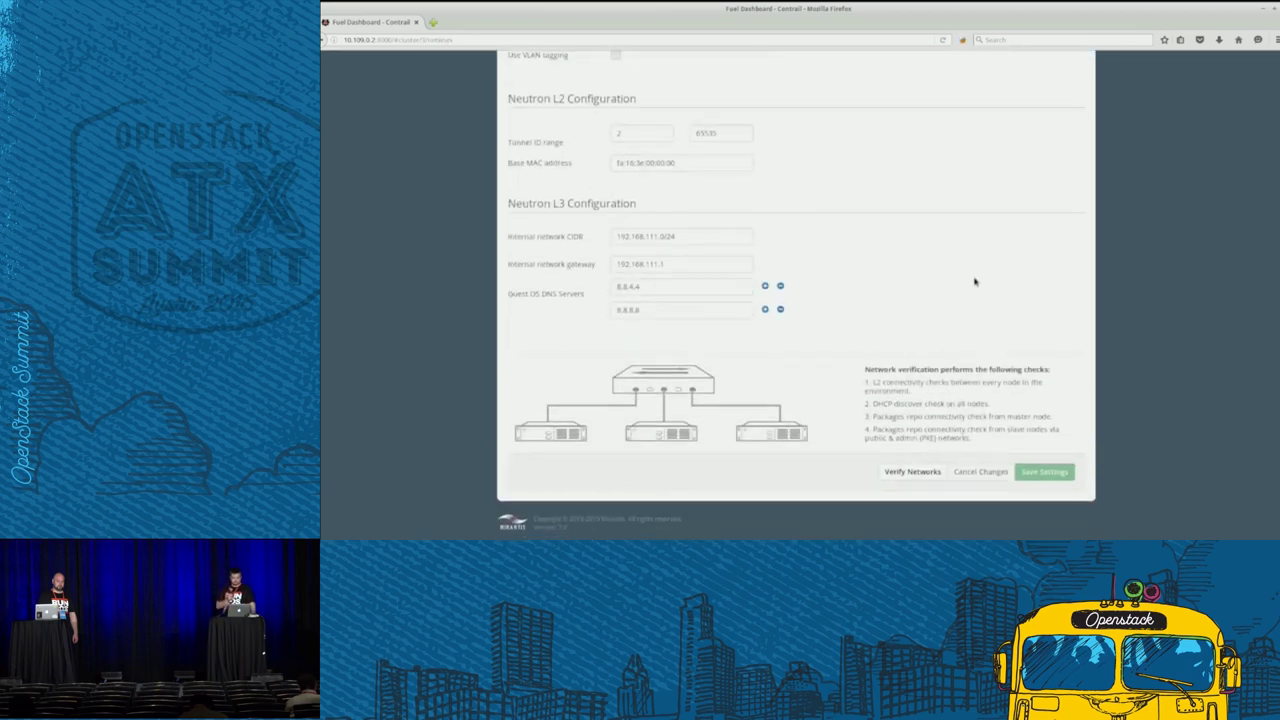
pyautogui.click(925, 472)
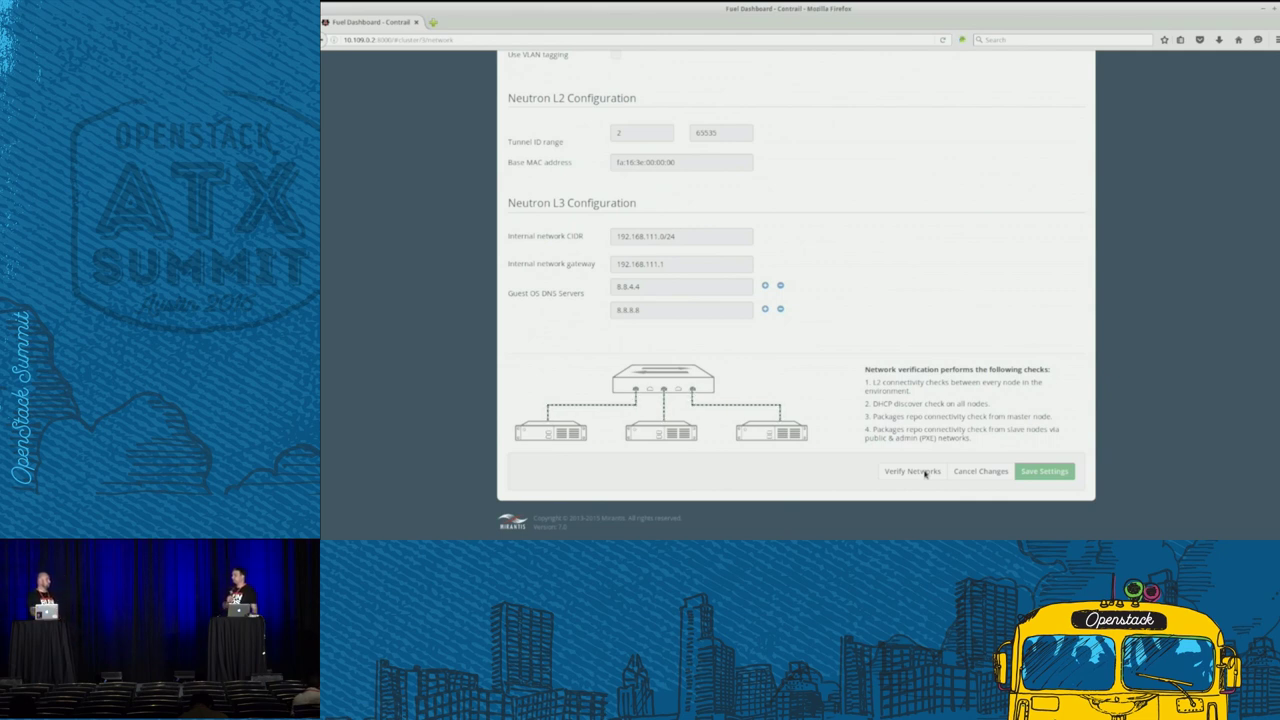
# - Return to the dashboard and deploy the six pending nodes
pyautogui.click(1148, 4)
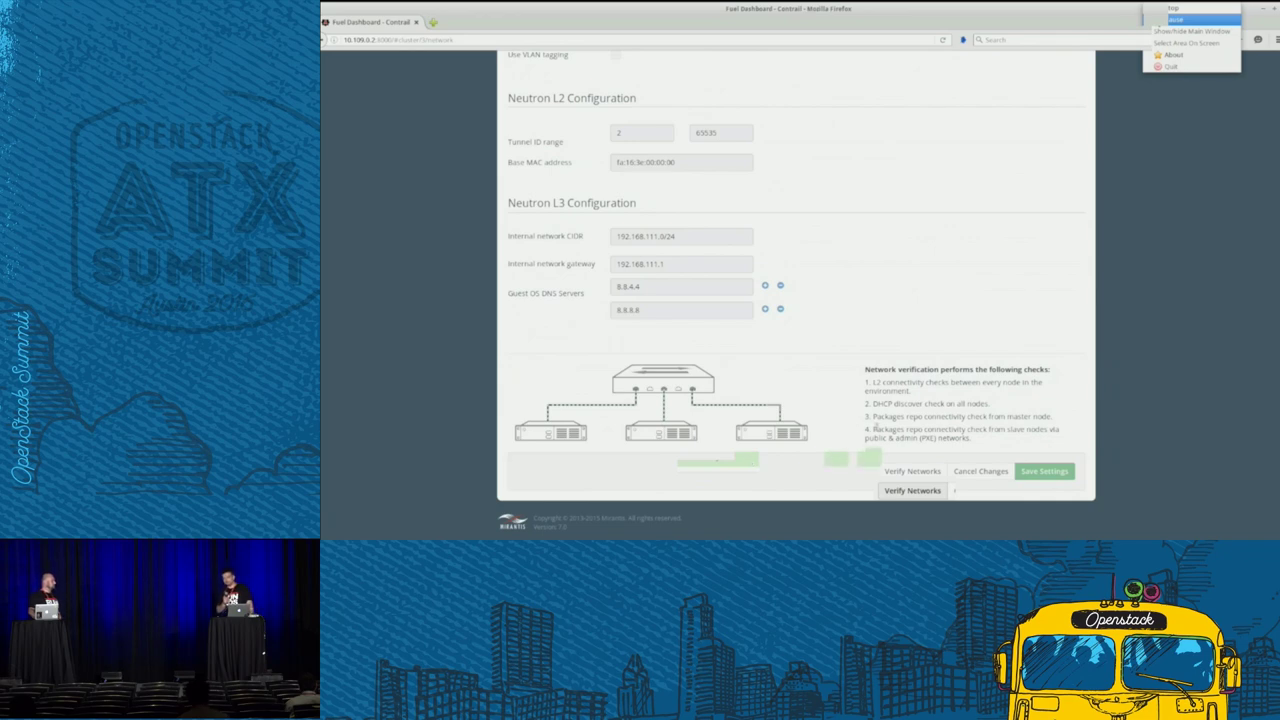
pyautogui.scroll(15, 812, 370)
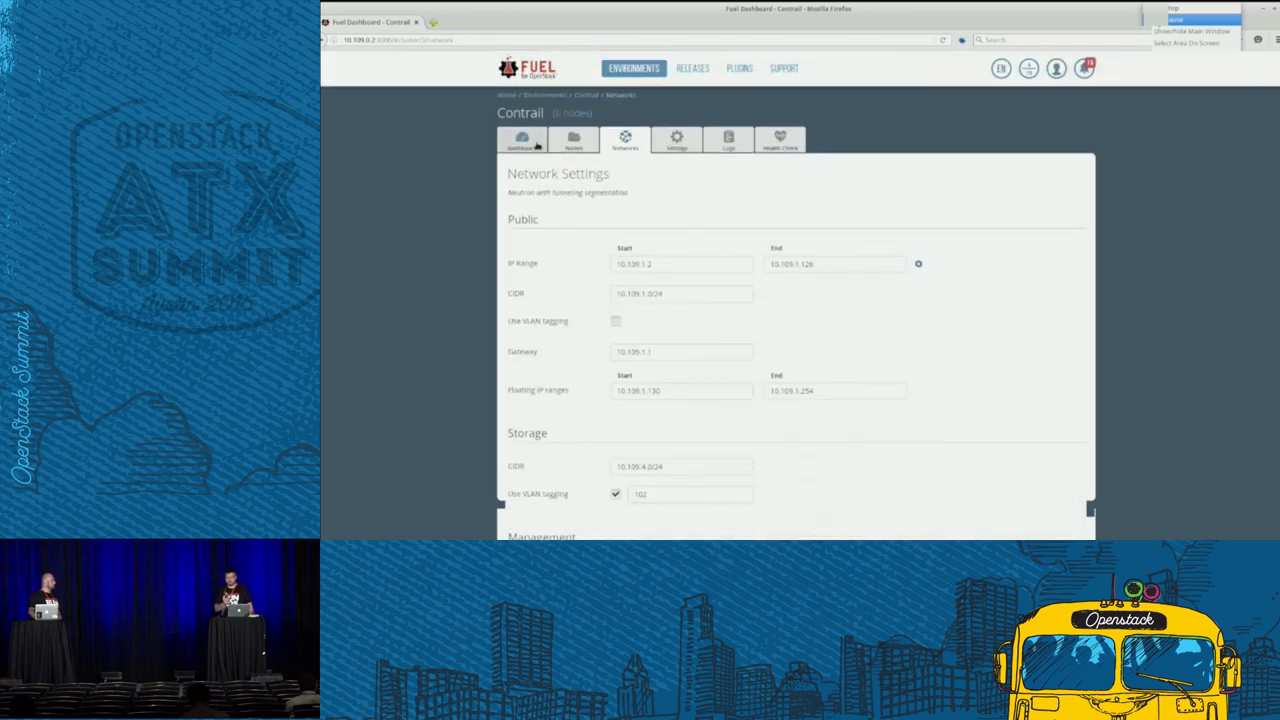
pyautogui.click(524, 142)
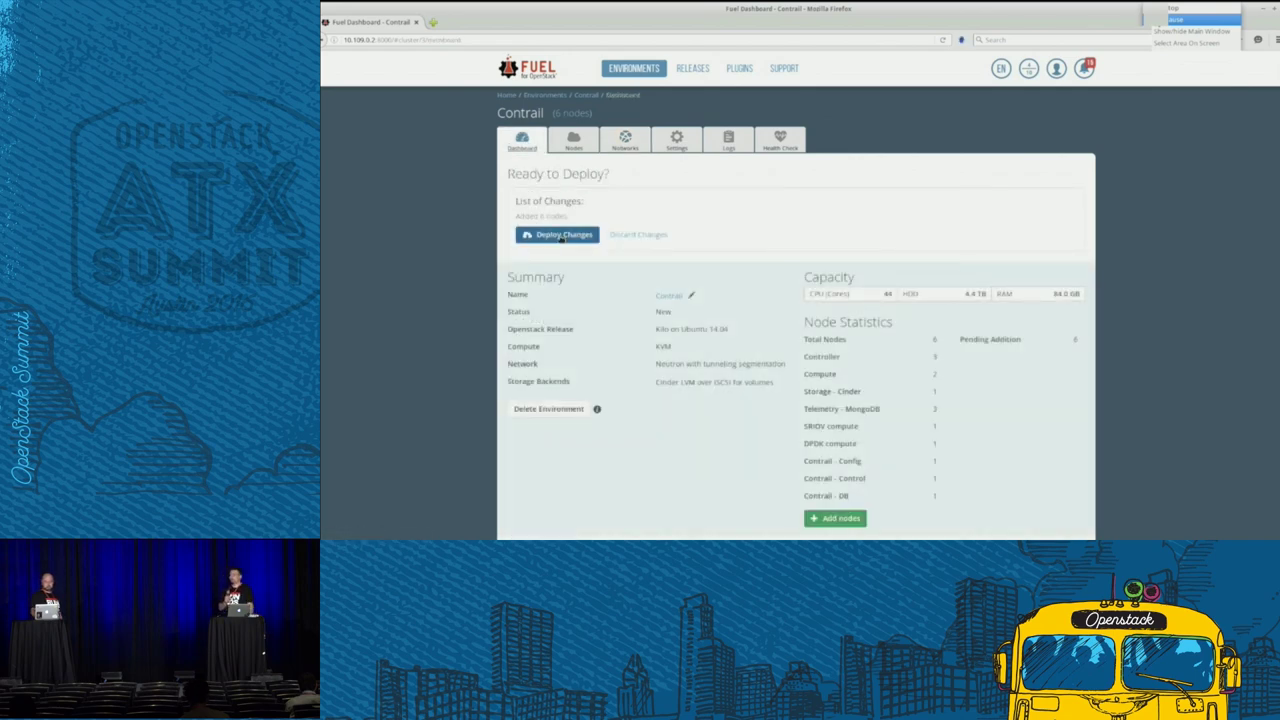
pyautogui.click(561, 236)
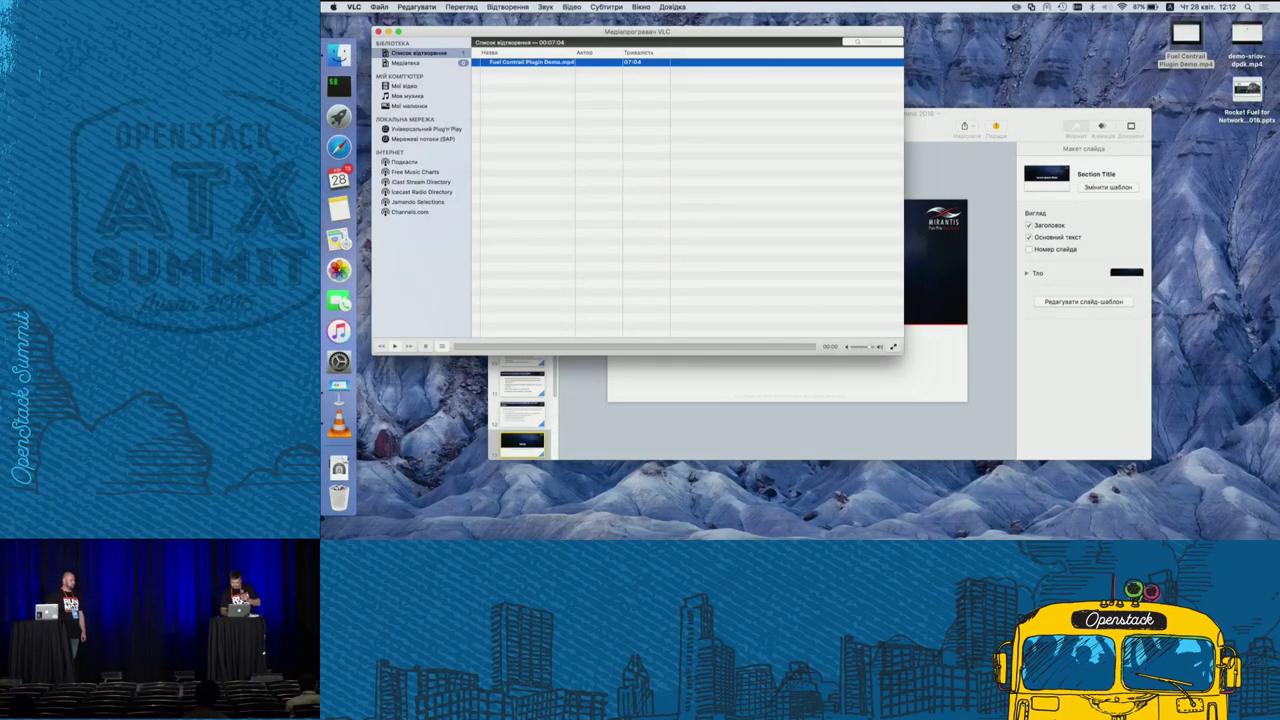
# - Drop demo-sriov-dpdk.mp4 from the desktop into the VLC playlist and start playback
pyautogui.moveTo(1246, 35); pyautogui.dragTo(823, 147)
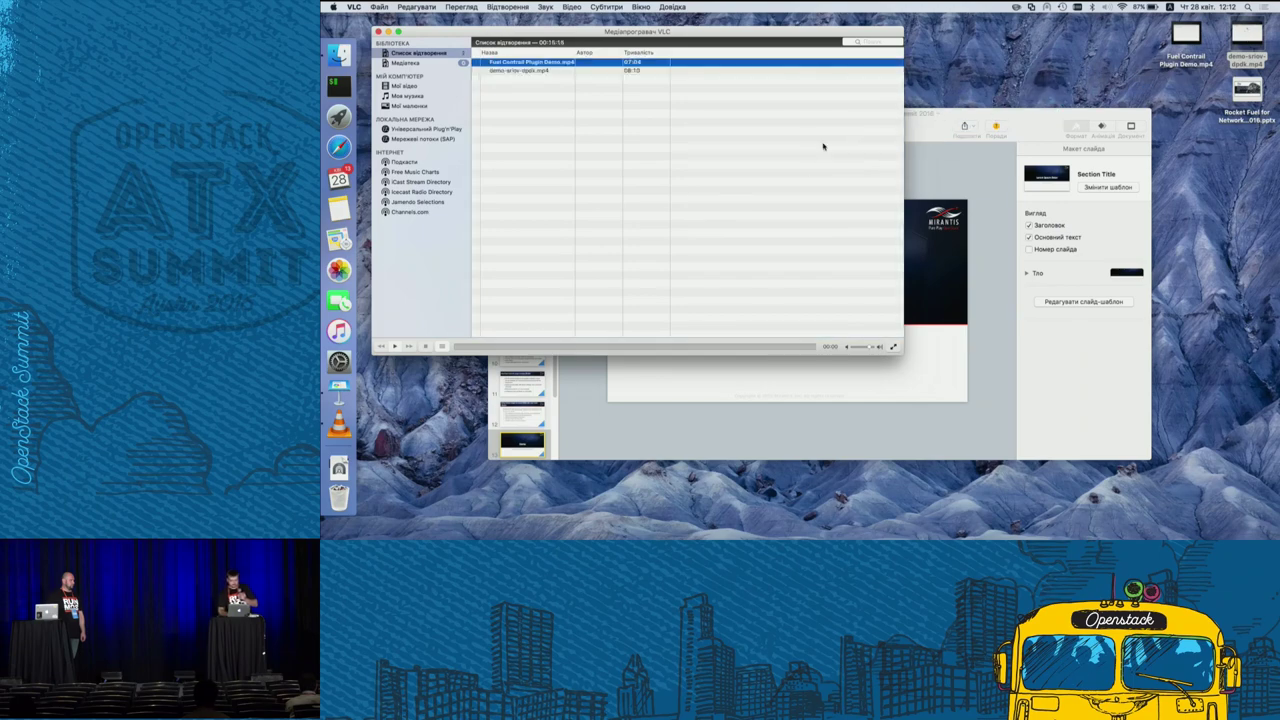
pyautogui.doubleClick(639, 72)
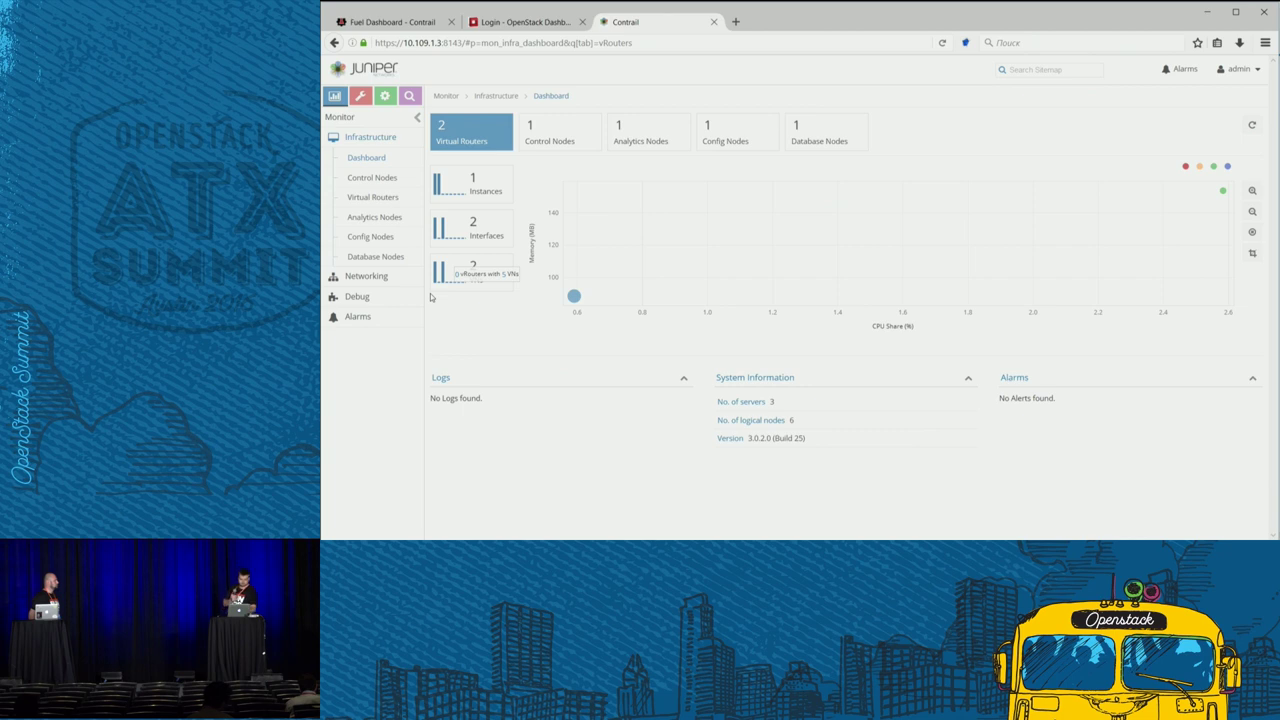
# - Check the three established peers of control node node-3.test.domain.local, then go to the OpenStack login page
pyautogui.click(364, 186)
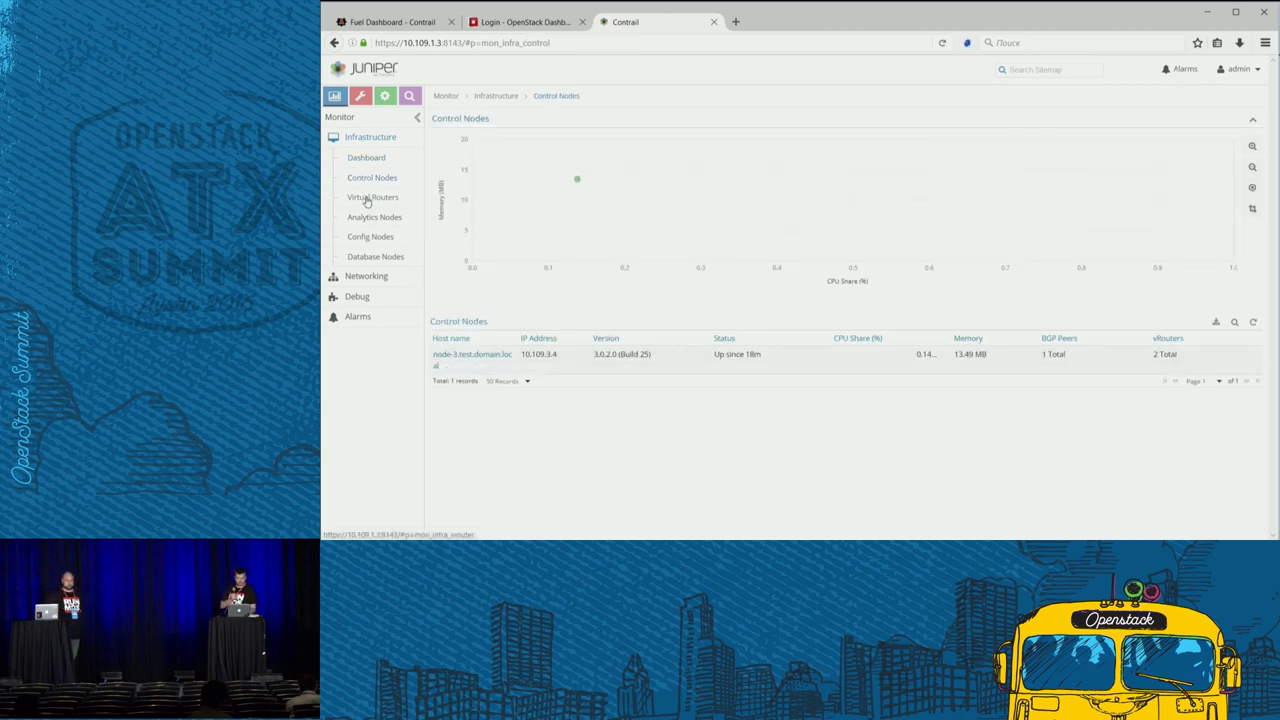
pyautogui.click(366, 199)
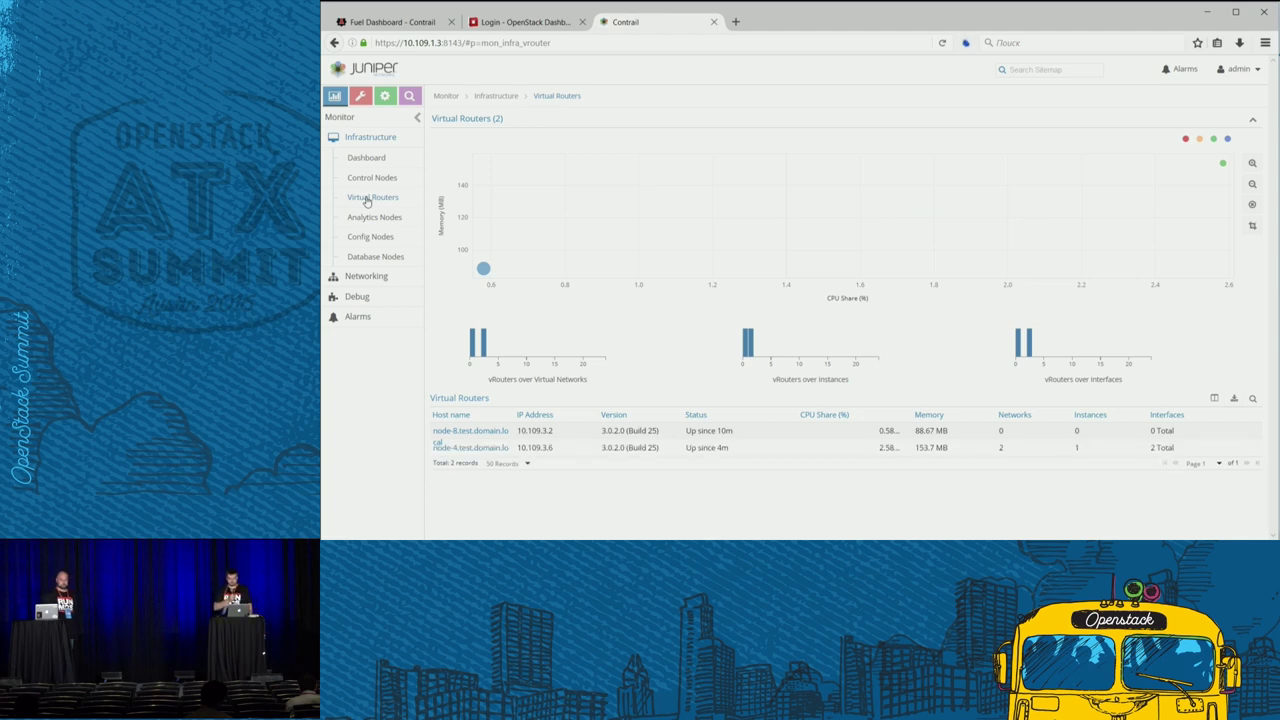
pyautogui.click(364, 178)
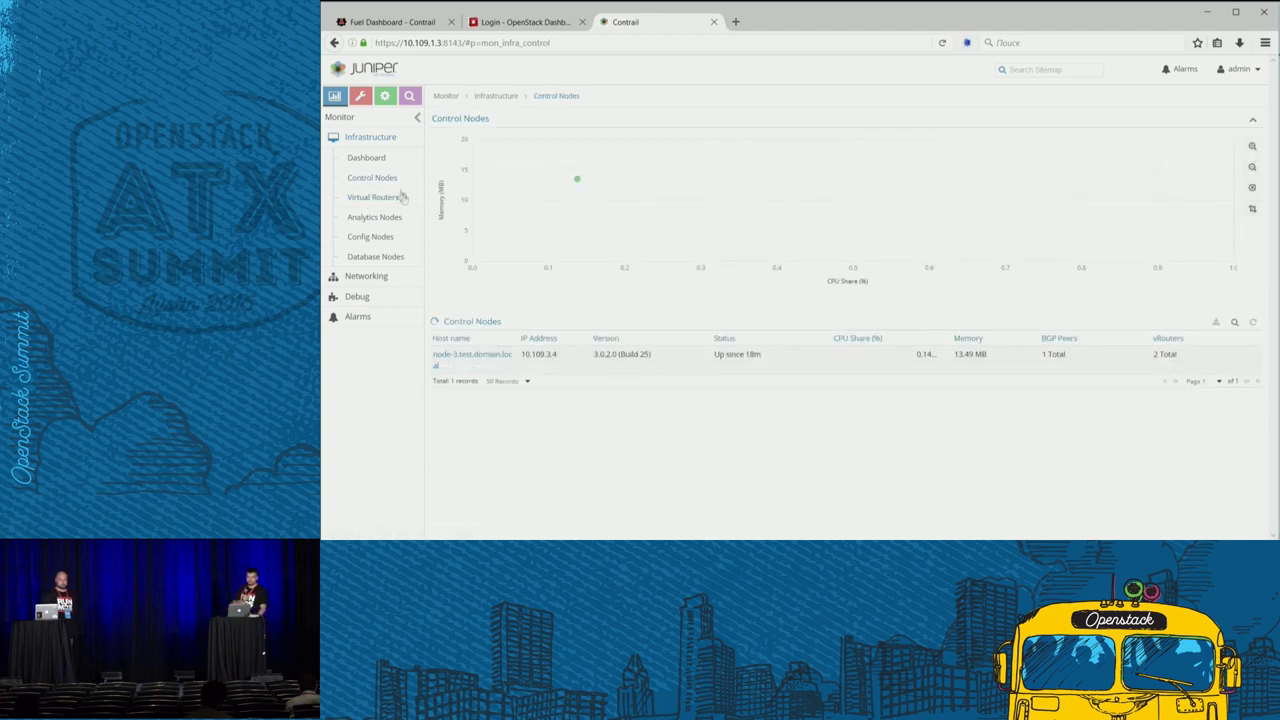
pyautogui.click(465, 358)
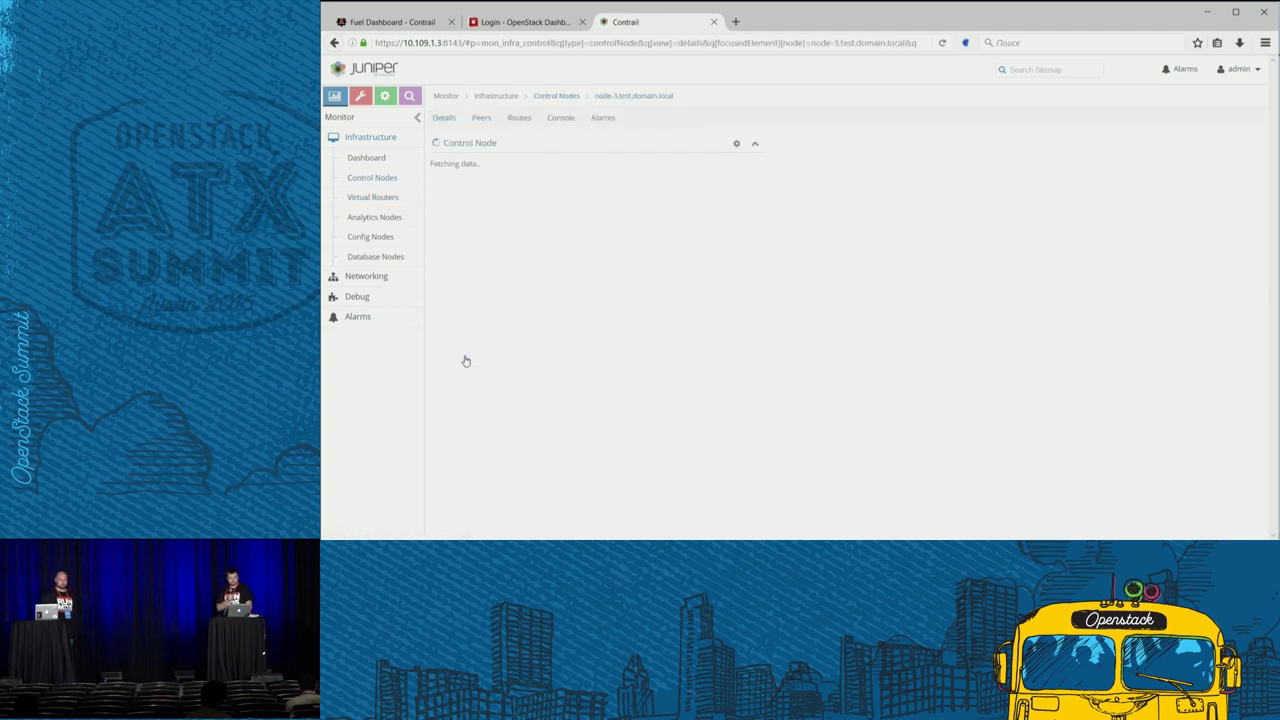
pyautogui.click(482, 120)
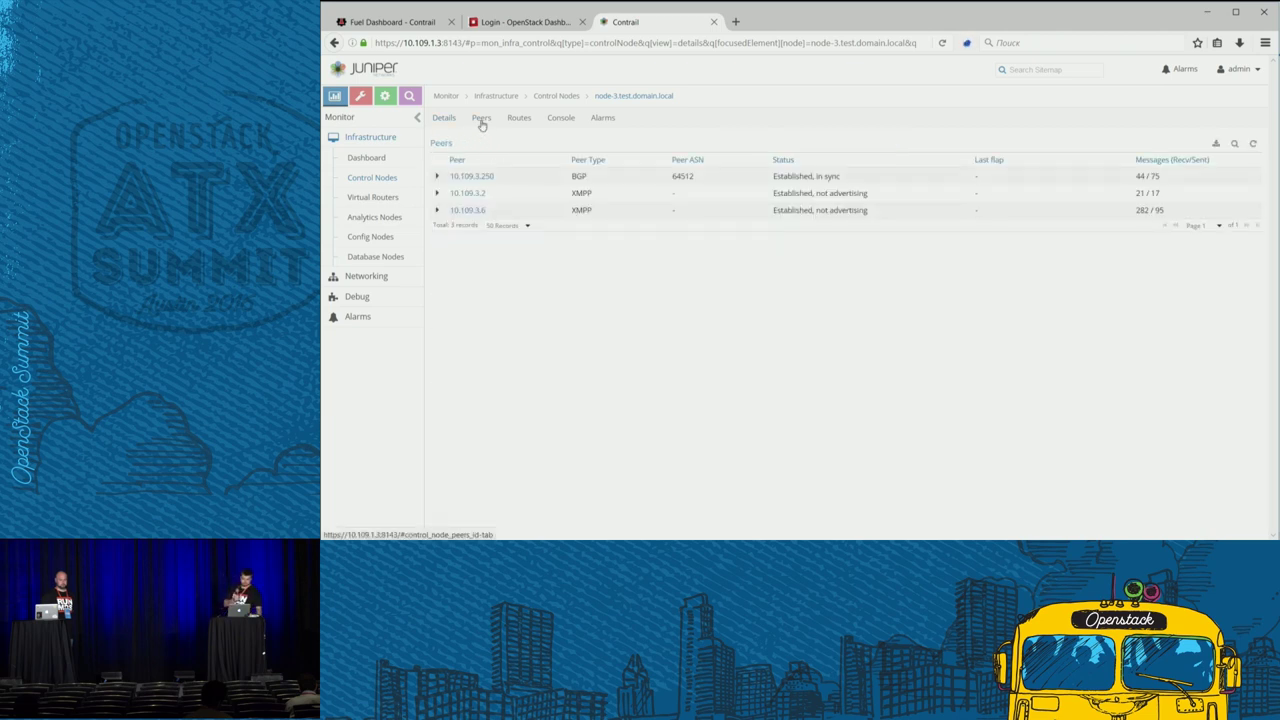
pyautogui.click(514, 22)
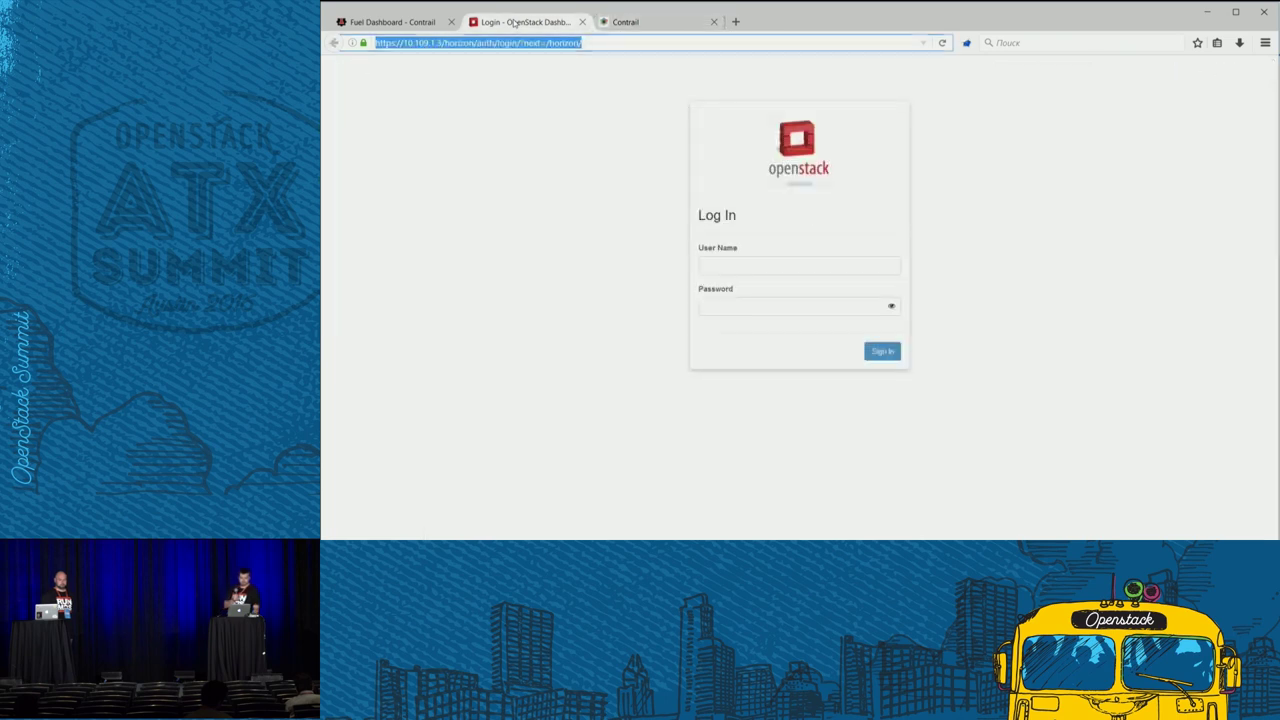
# - Sign in to the OpenStack dashboard as admin with the account password
pyautogui.click(723, 265)
pyautogui.write('a')
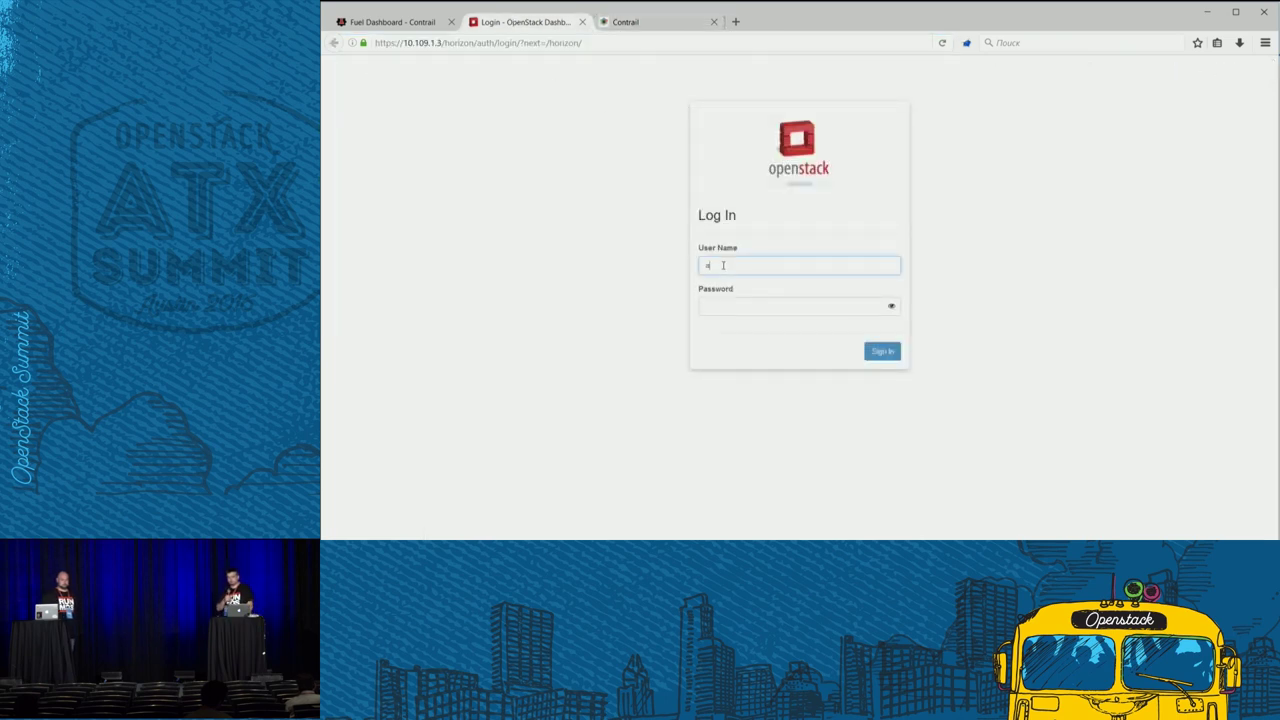
pyautogui.write('dmin')
pyautogui.press('Tab')
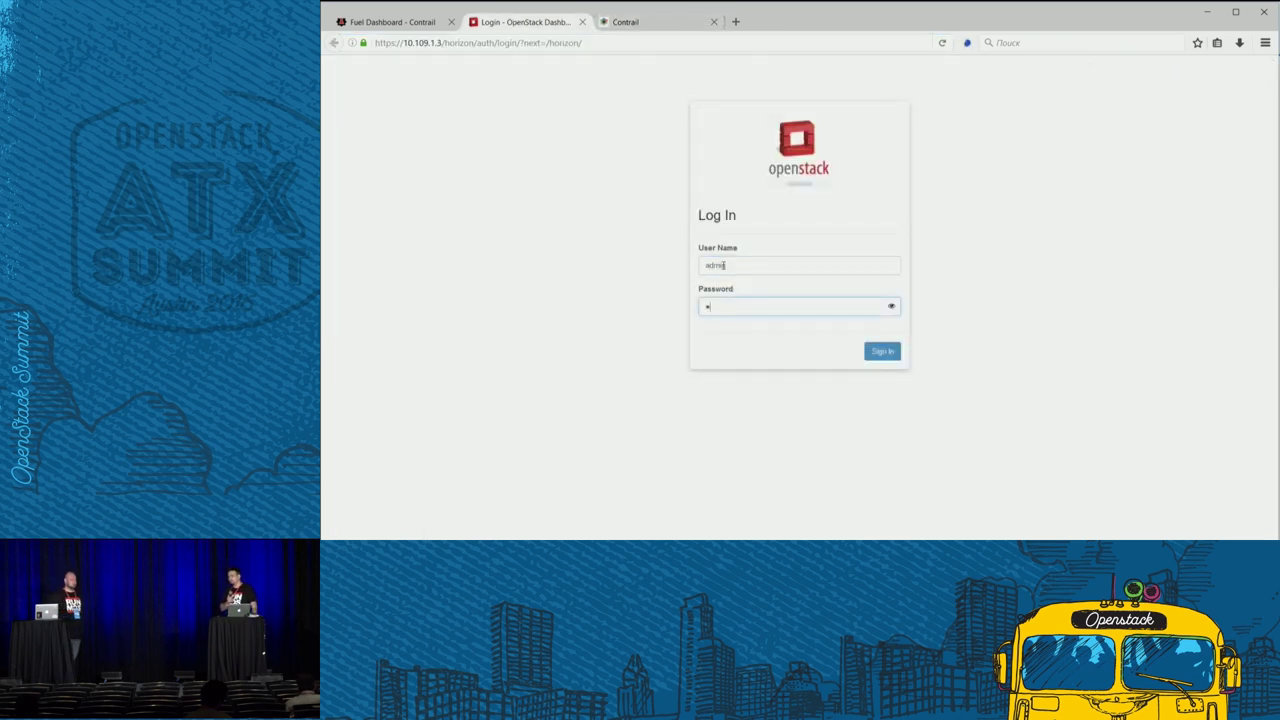
pyautogui.write('admin')
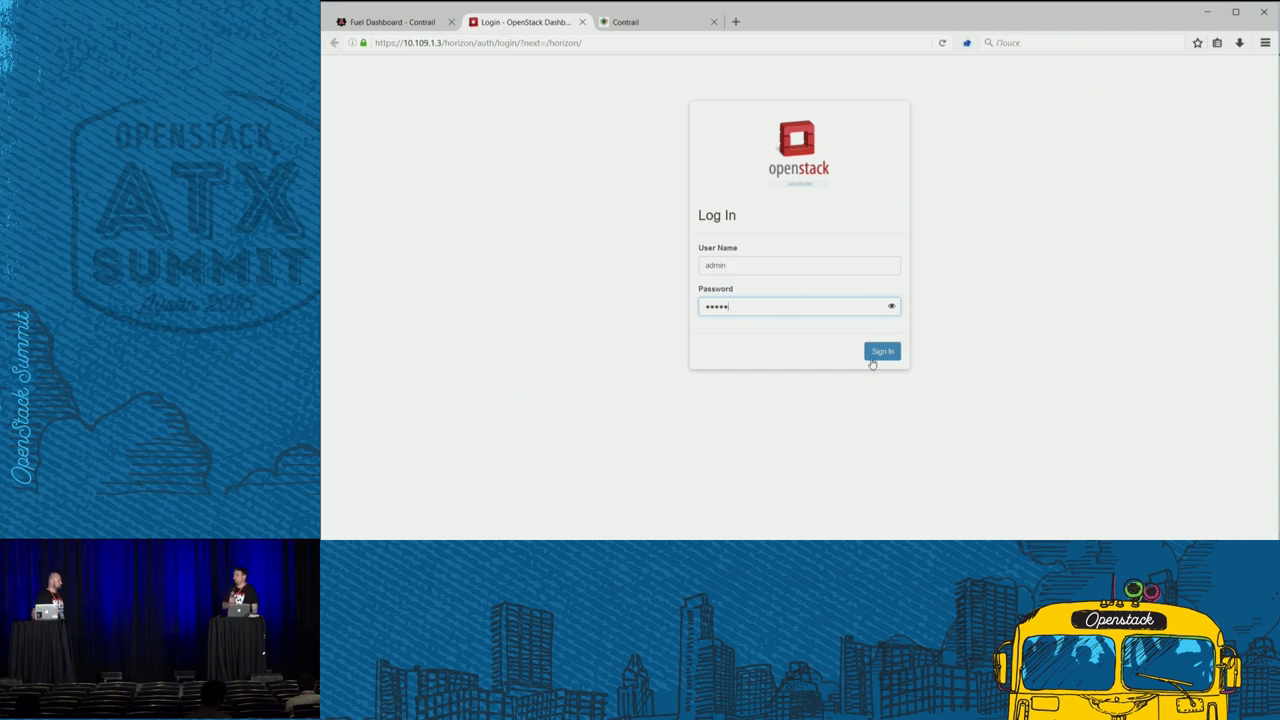
pyautogui.click(876, 356)
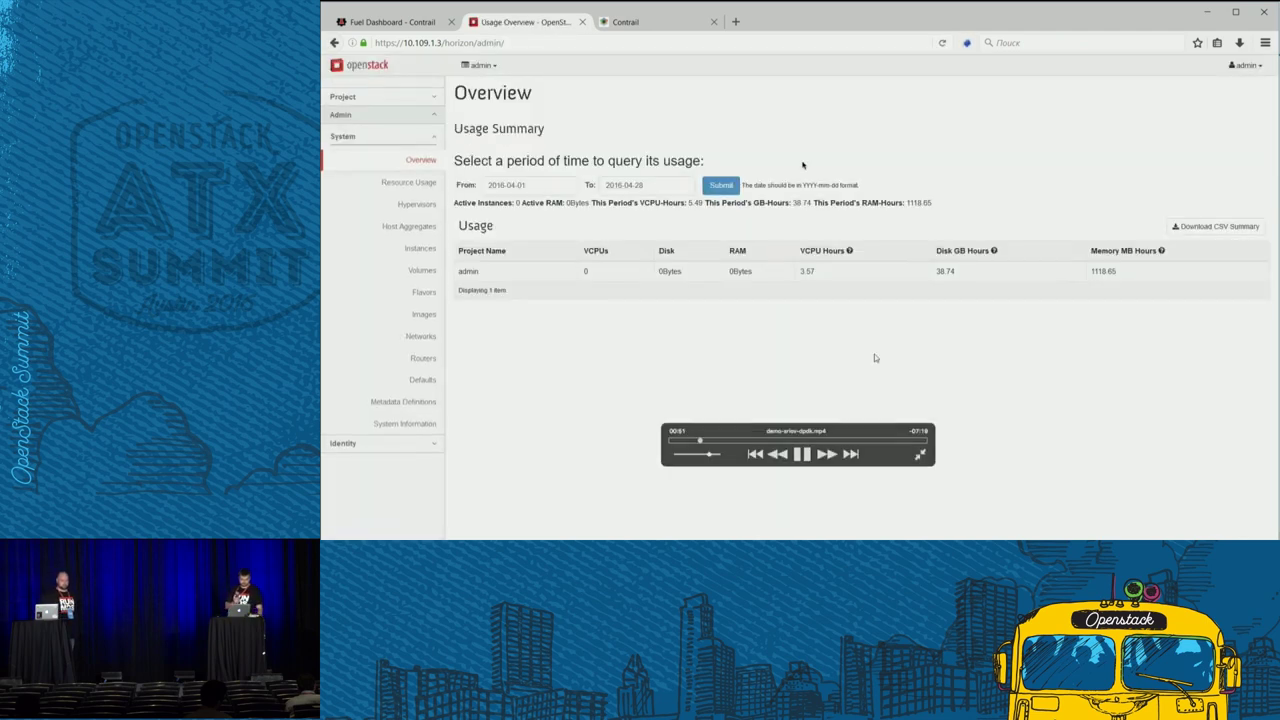
# - Collapse Admin and open Project > Compute > Instances
pyautogui.click(436, 116)
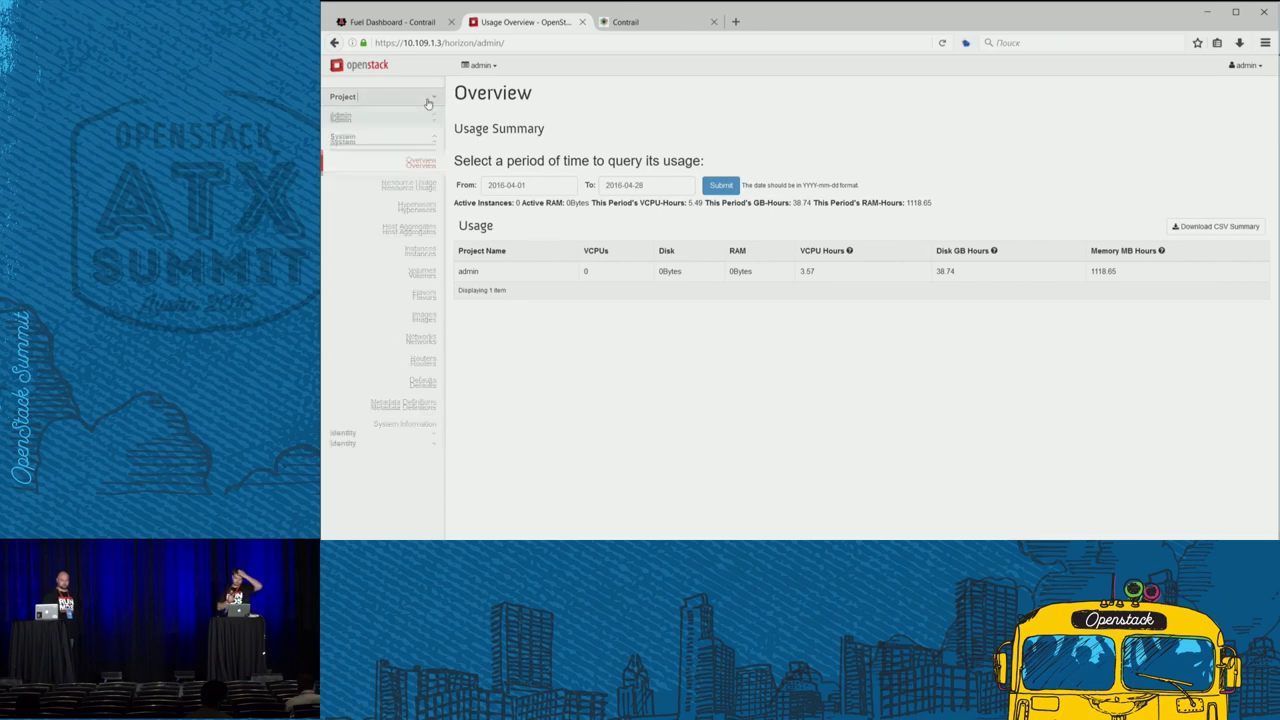
pyautogui.click(428, 100)
pyautogui.click(421, 164)
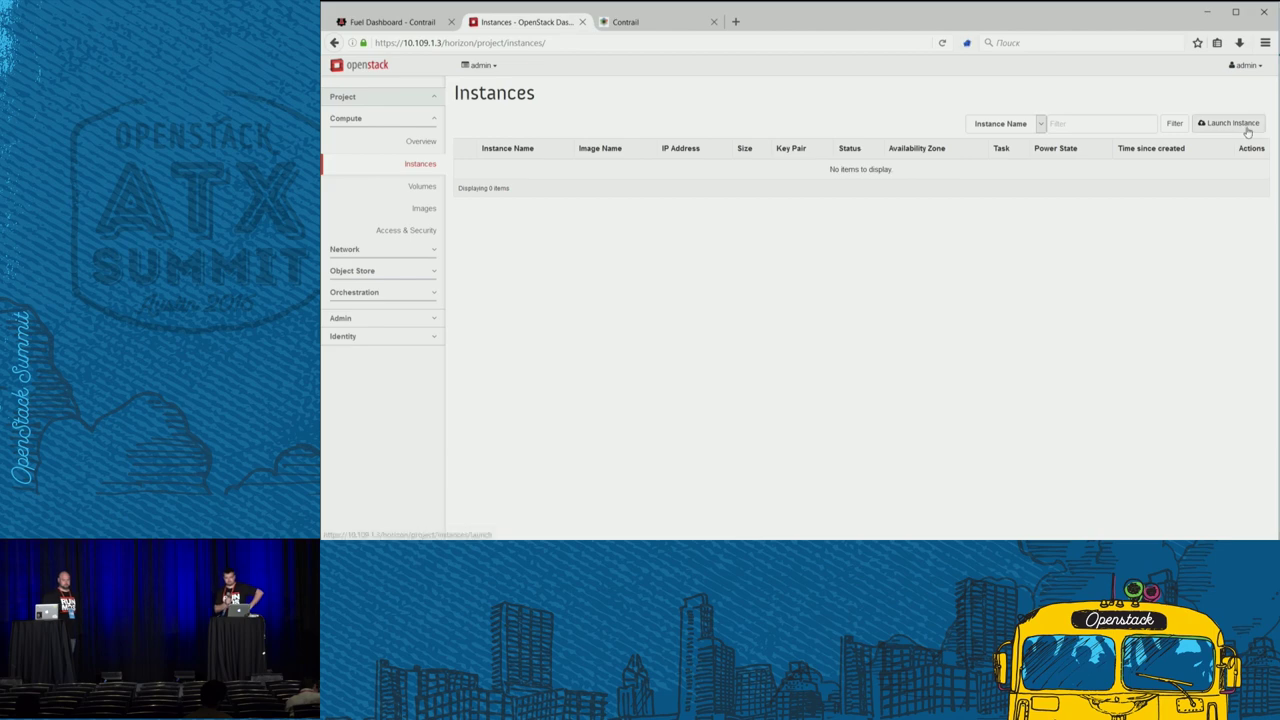
# - Start a new instance named test in zone nova, booting from the TestVM image
pyautogui.click(1246, 125)
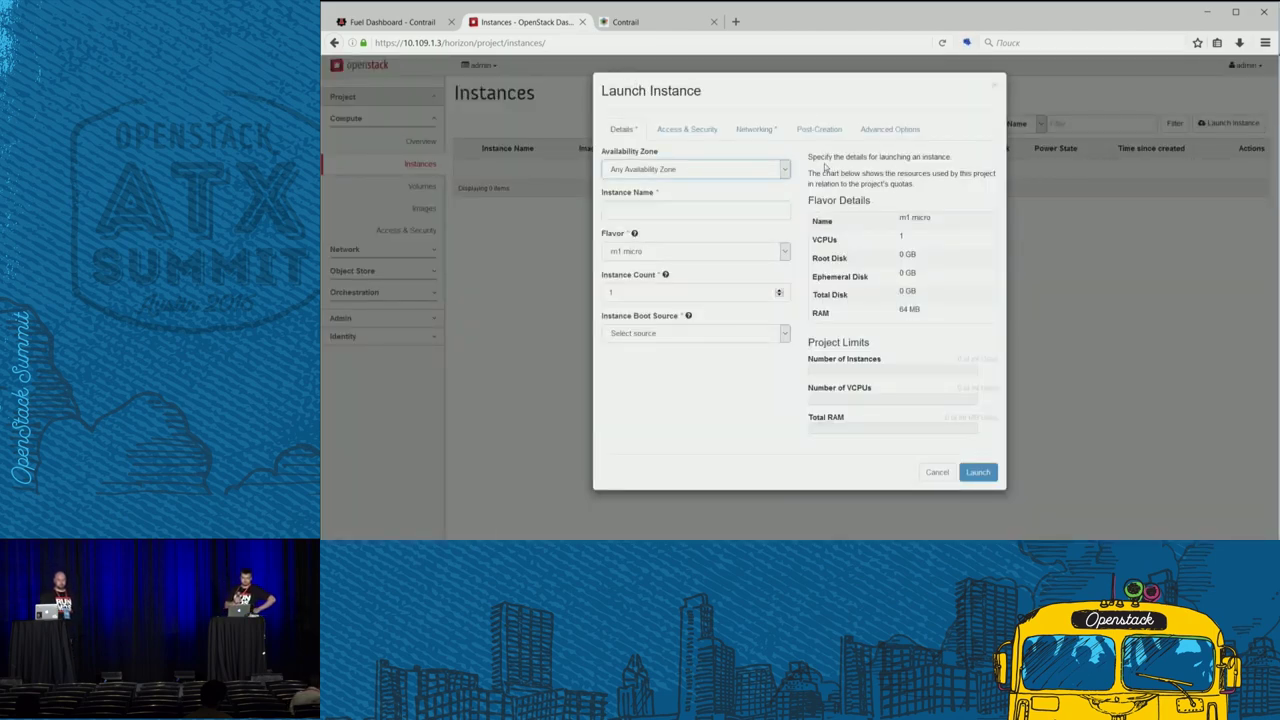
pyautogui.click(740, 169)
pyautogui.click(753, 203)
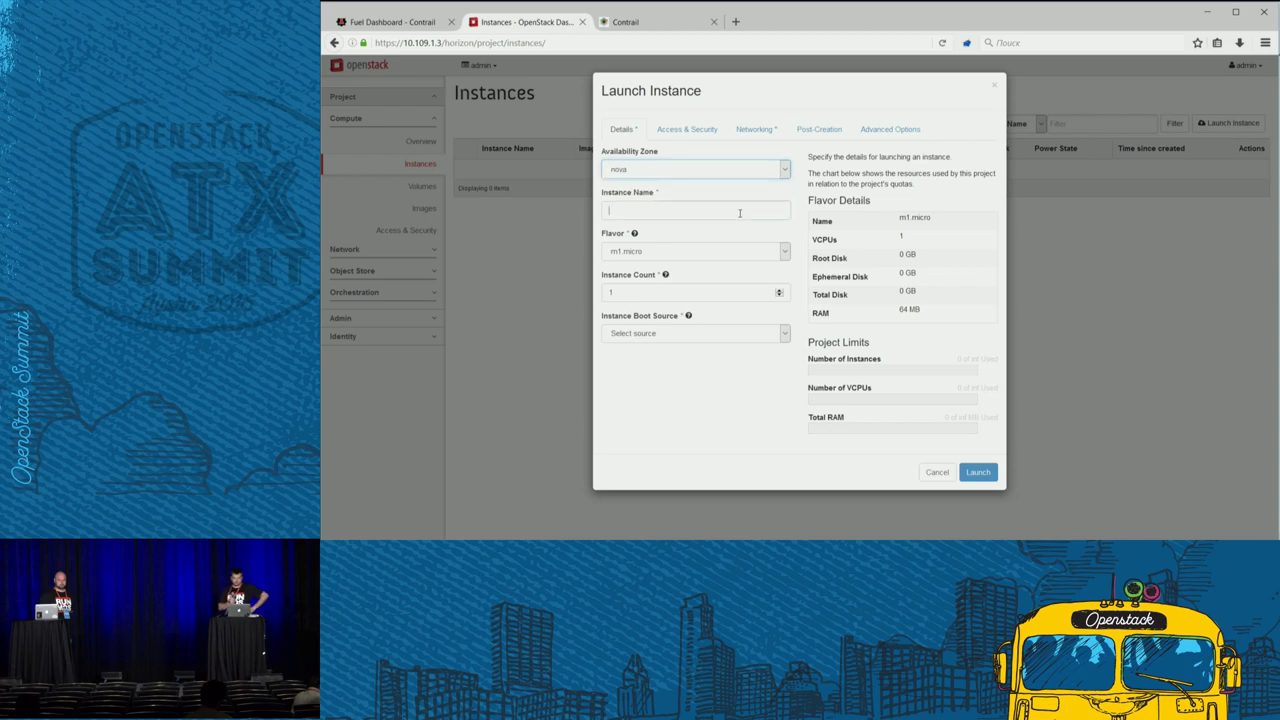
pyautogui.click(740, 212)
pyautogui.write('test')
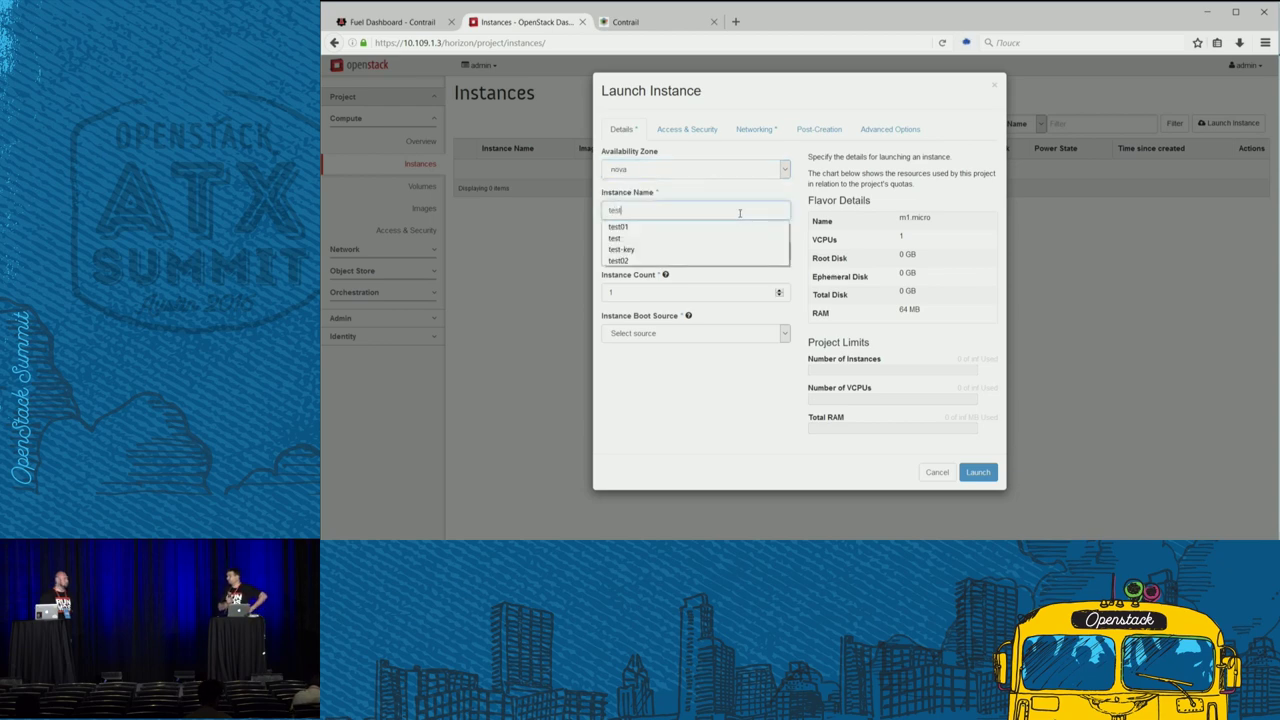
pyautogui.click(795, 198)
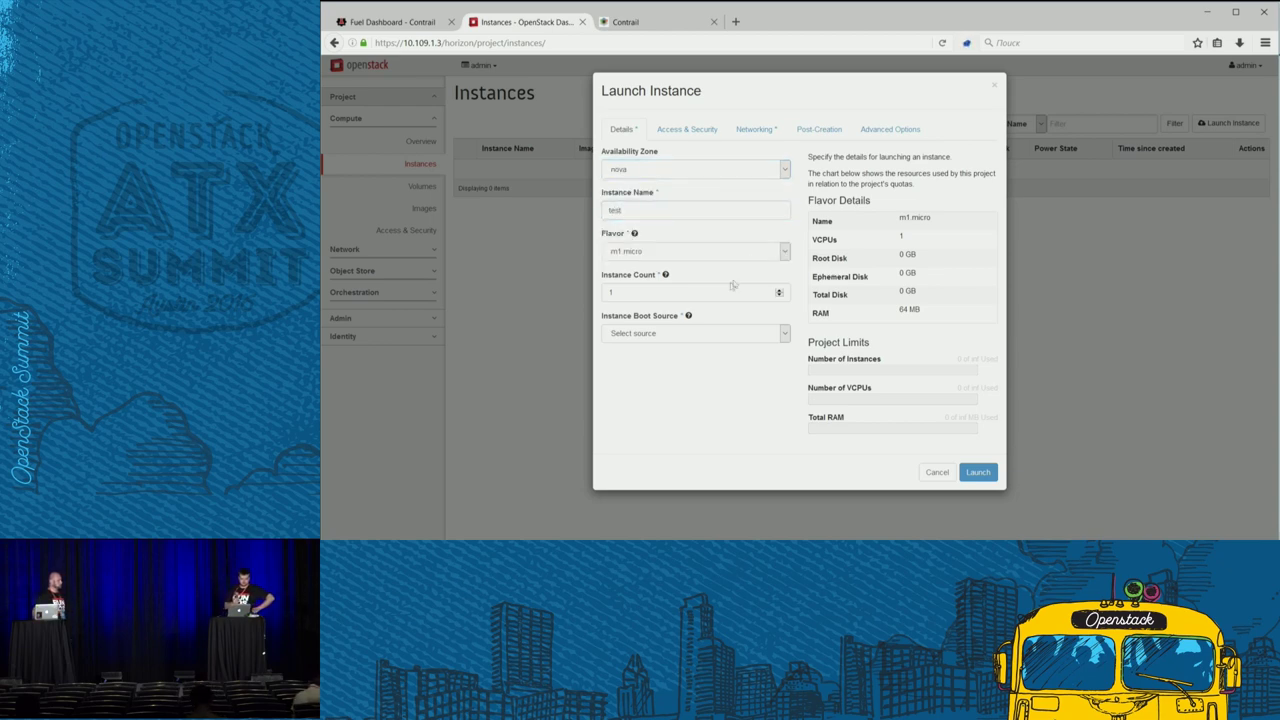
pyautogui.click(697, 337)
pyautogui.click(670, 352)
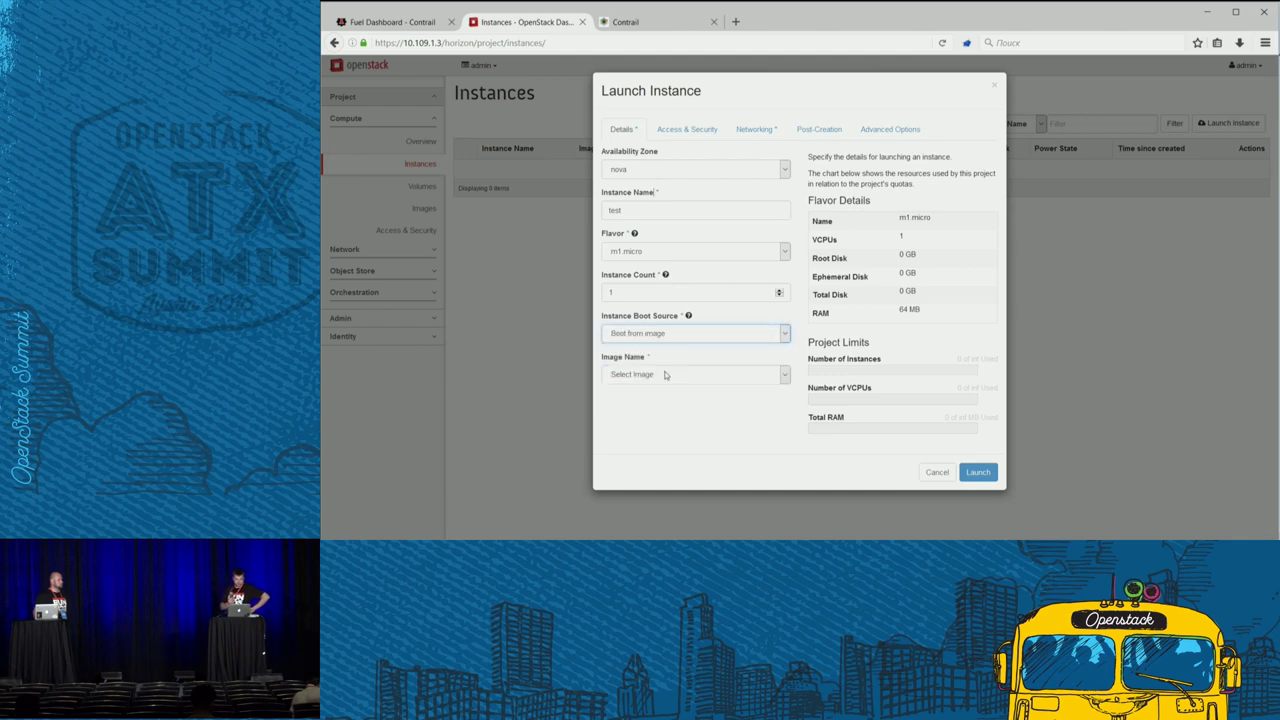
pyautogui.click(668, 374)
pyautogui.click(644, 400)
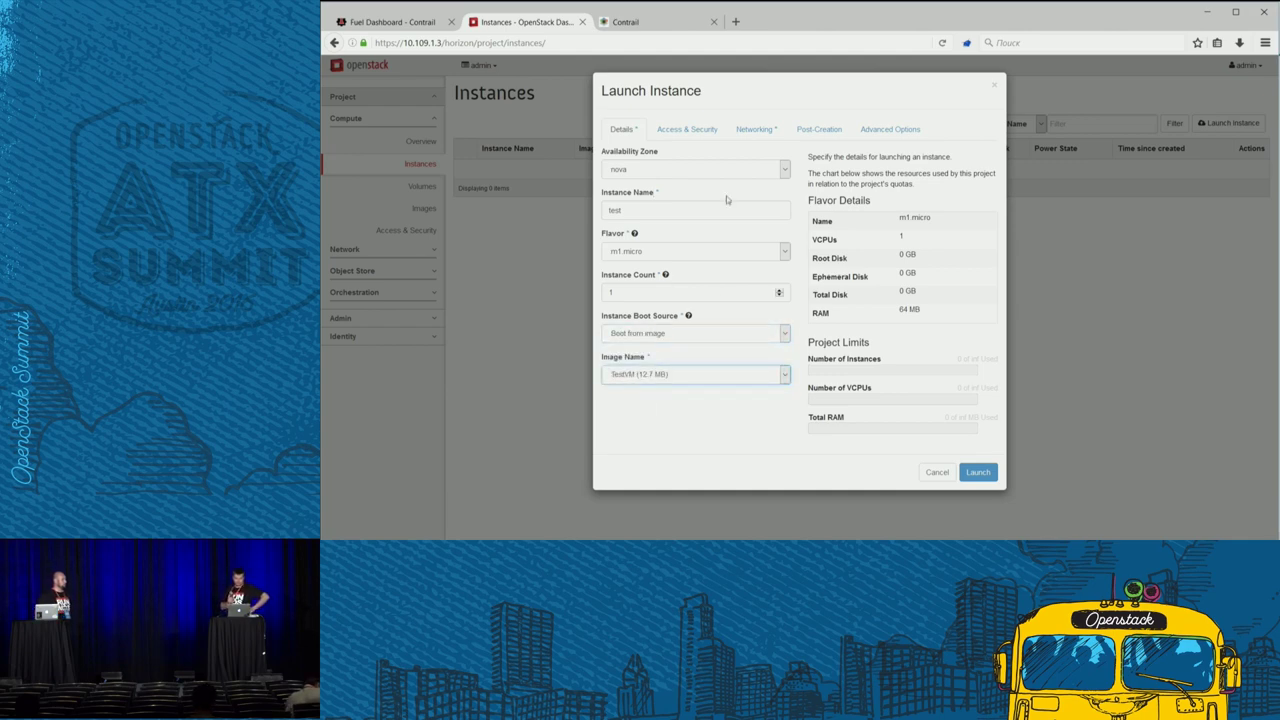
# - Attach the instance to net04_ext and launch it
pyautogui.click(755, 129)
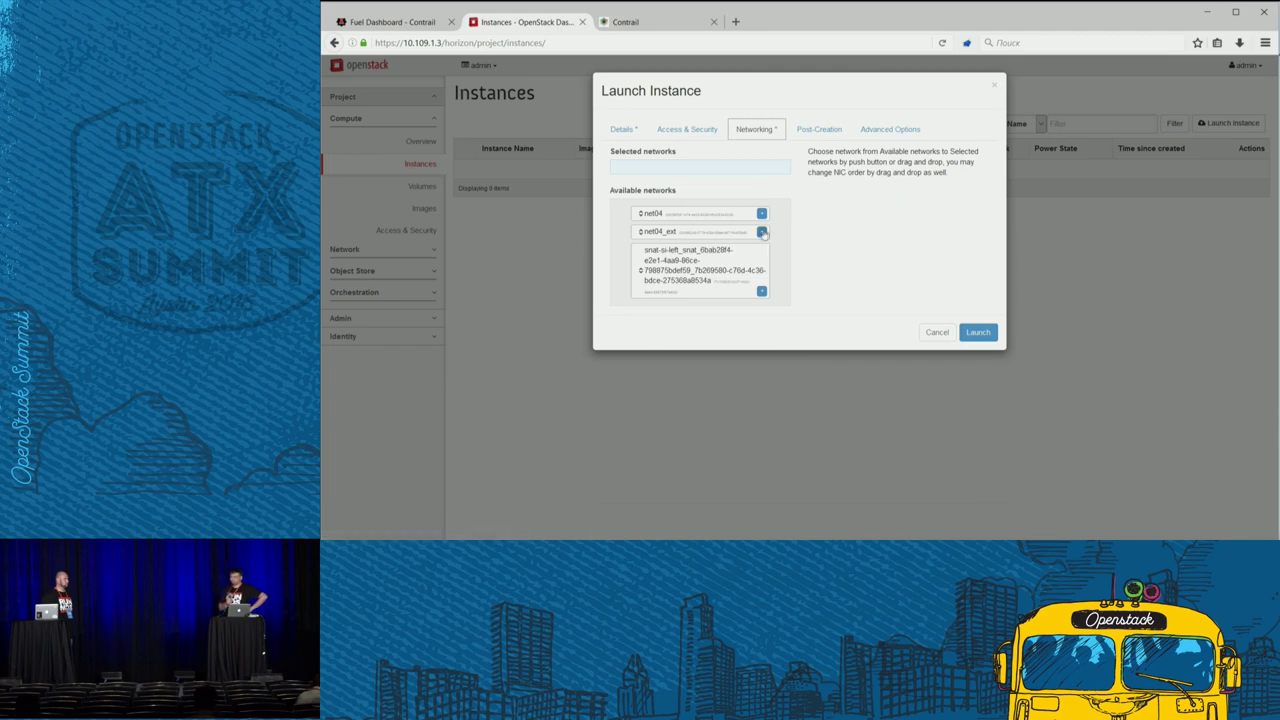
pyautogui.click(762, 232)
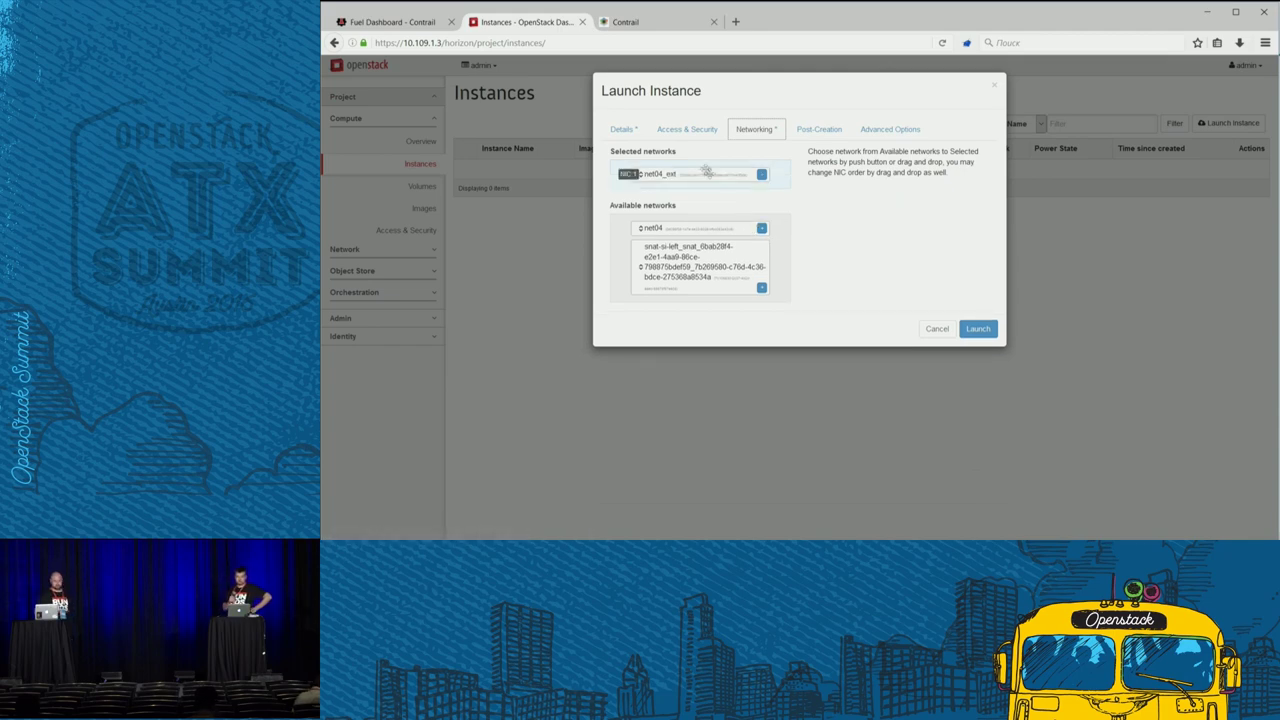
pyautogui.click(687, 131)
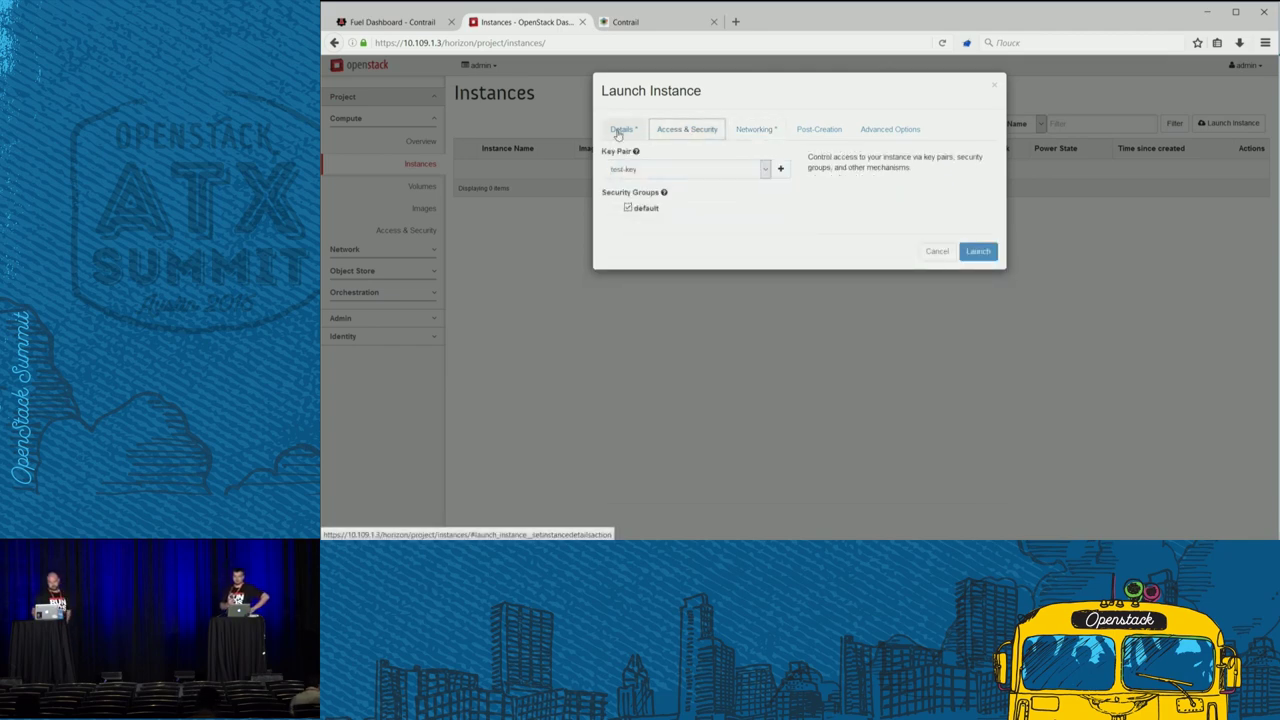
pyautogui.click(622, 130)
pyautogui.click(978, 474)
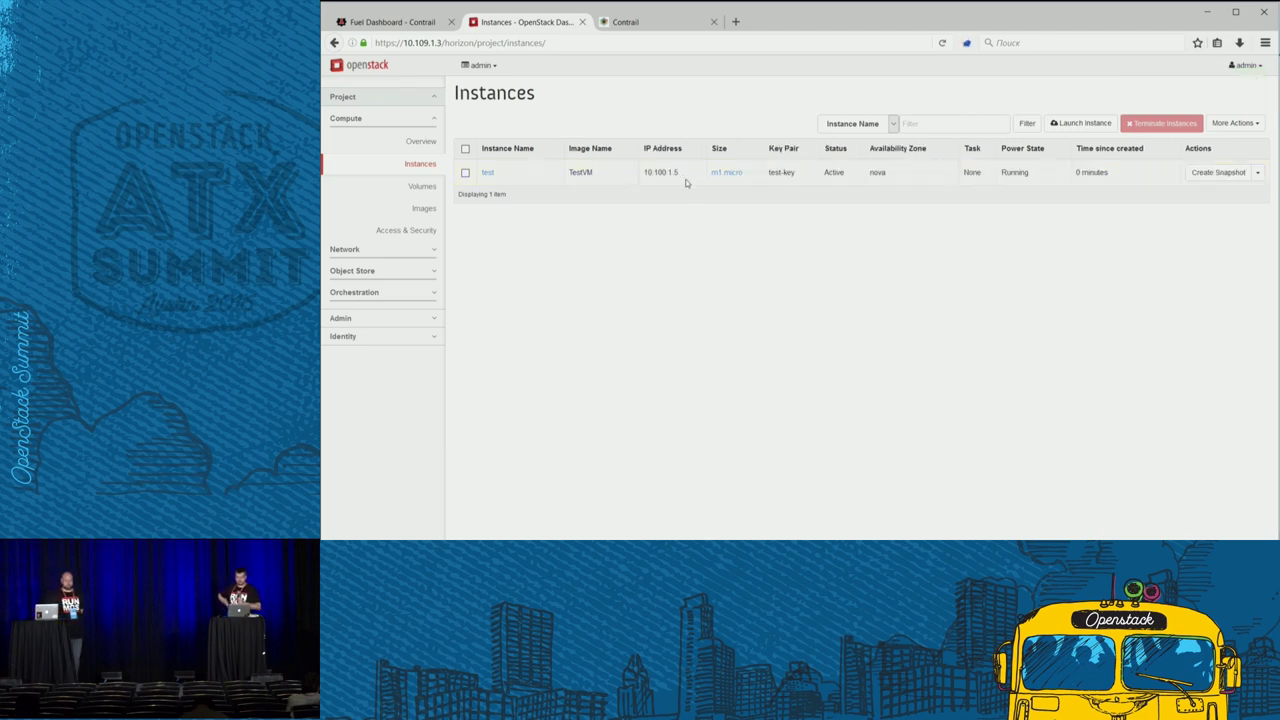
# - Copy the test instance's IP address 10.100.1.5 and switch to the terminal
pyautogui.doubleClick(678, 173)
pyautogui.rightClick(656, 173)
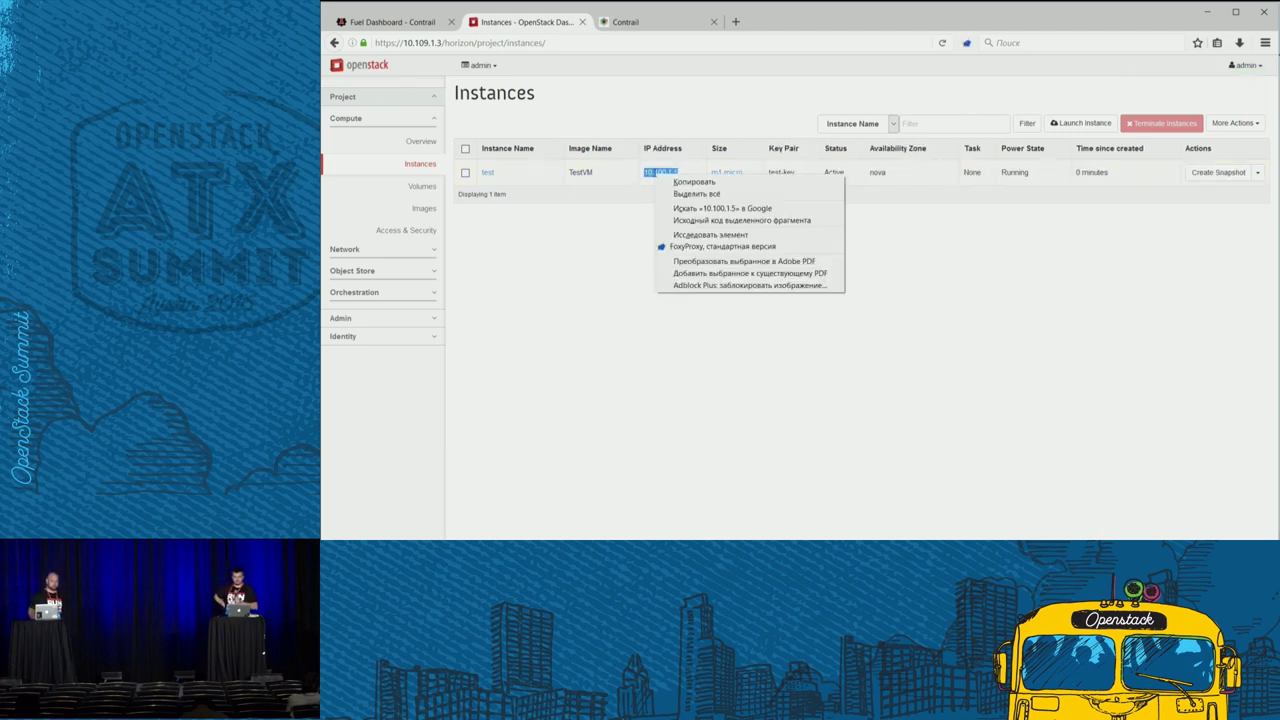
pyautogui.click(690, 181)
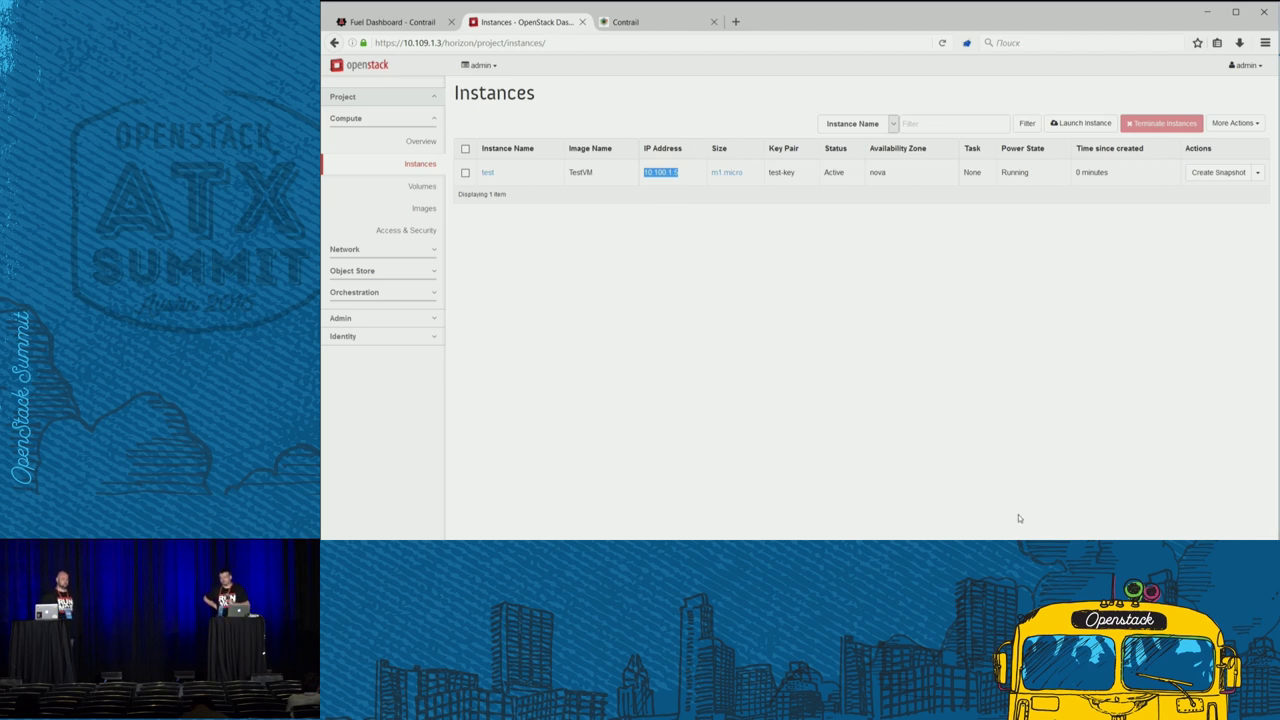
pyautogui.hotkey('alt', 'Tab')
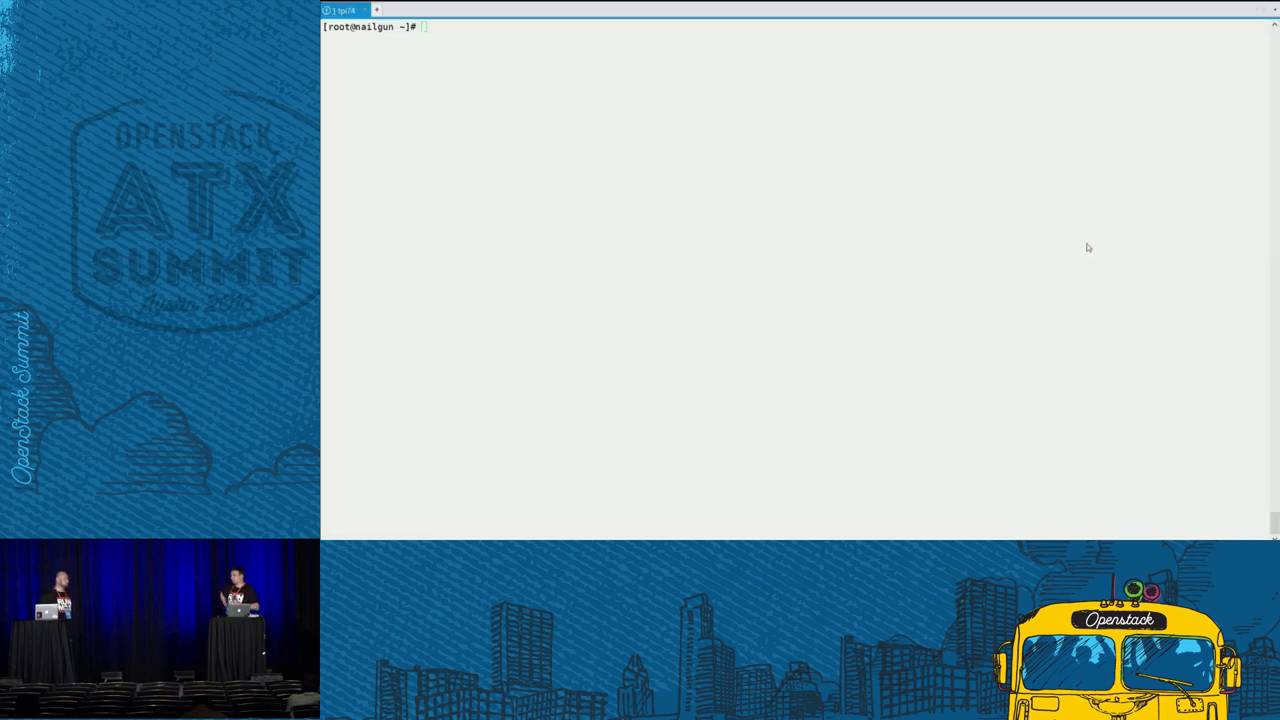
# - Ping 10.100.1.5 from the root shell, then stop it to see the statistics
pyautogui.click(740, 126)
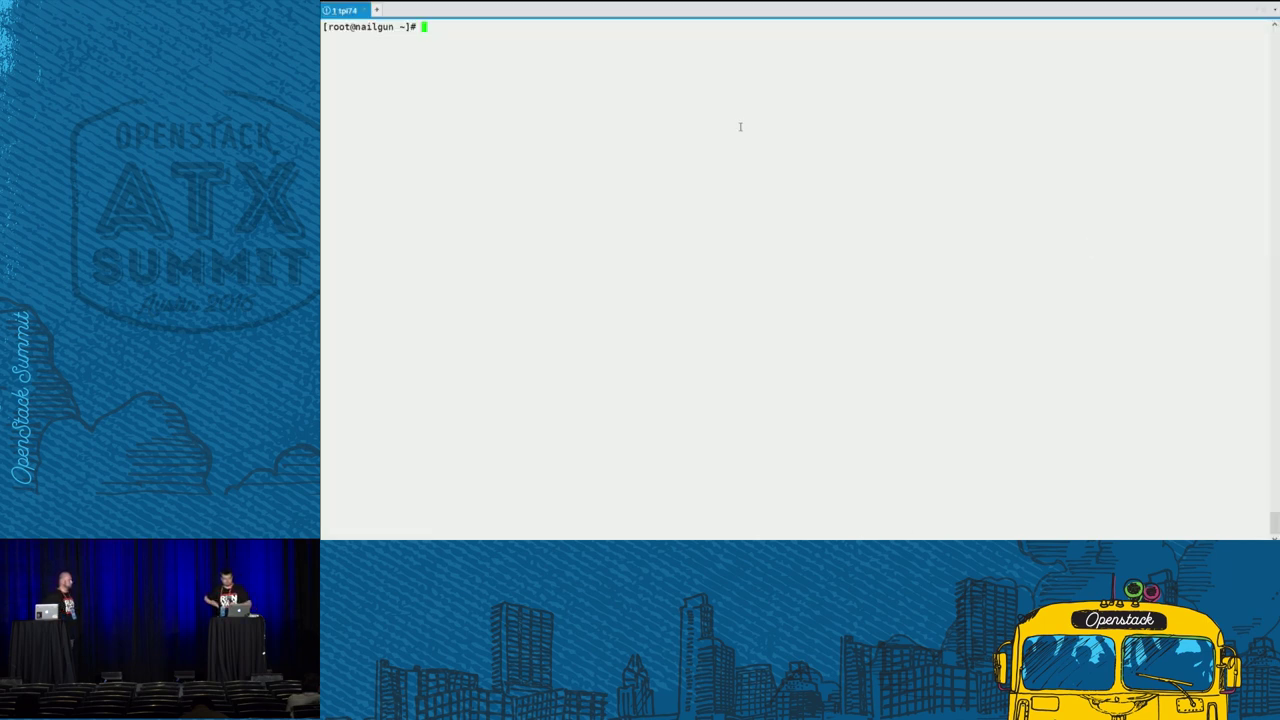
pyautogui.write('ping')
pyautogui.hotkey('ctrl', 'shift', 'v')
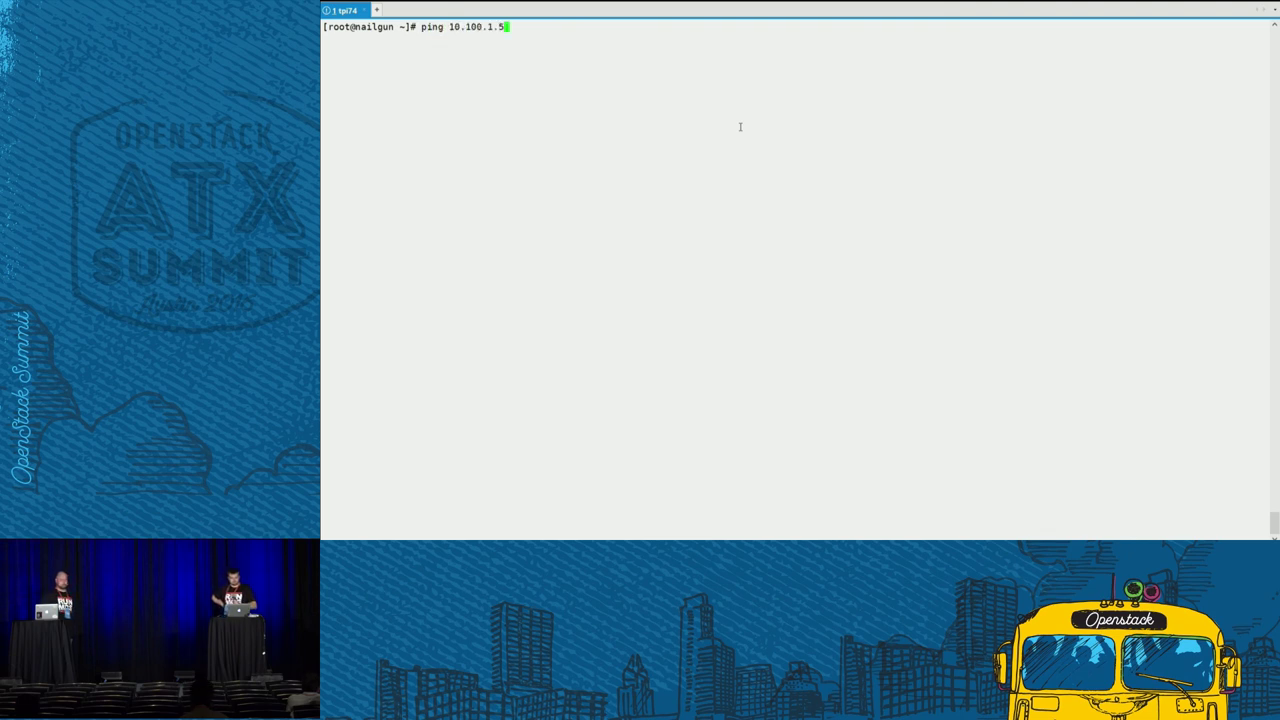
pyautogui.press('Return')
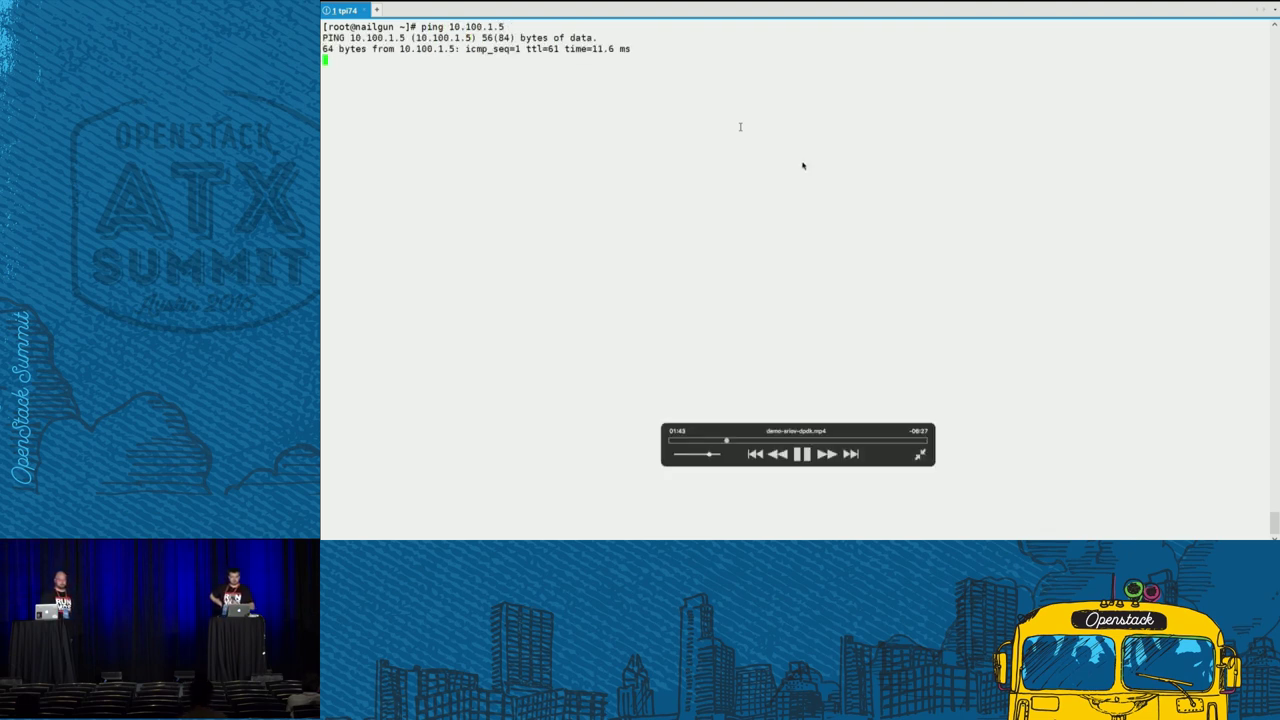
pyautogui.hotkey('ctrl', 'c')
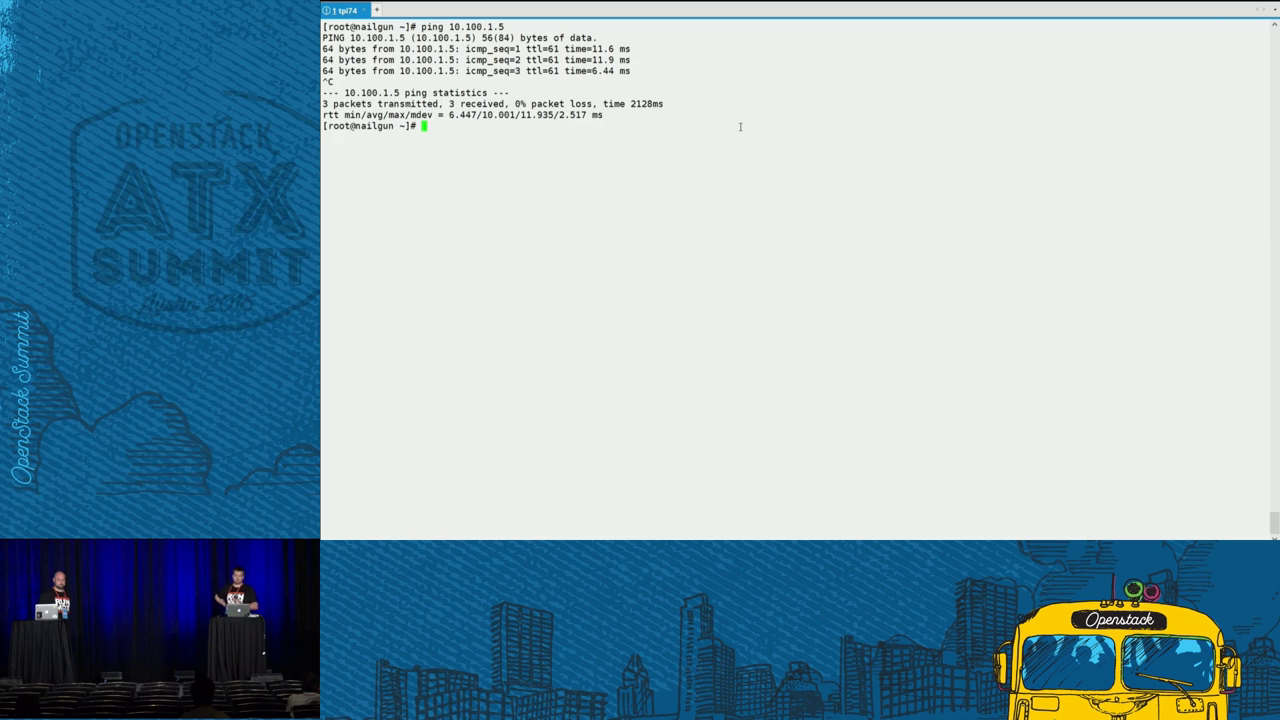
pyautogui.write('ssh ci')
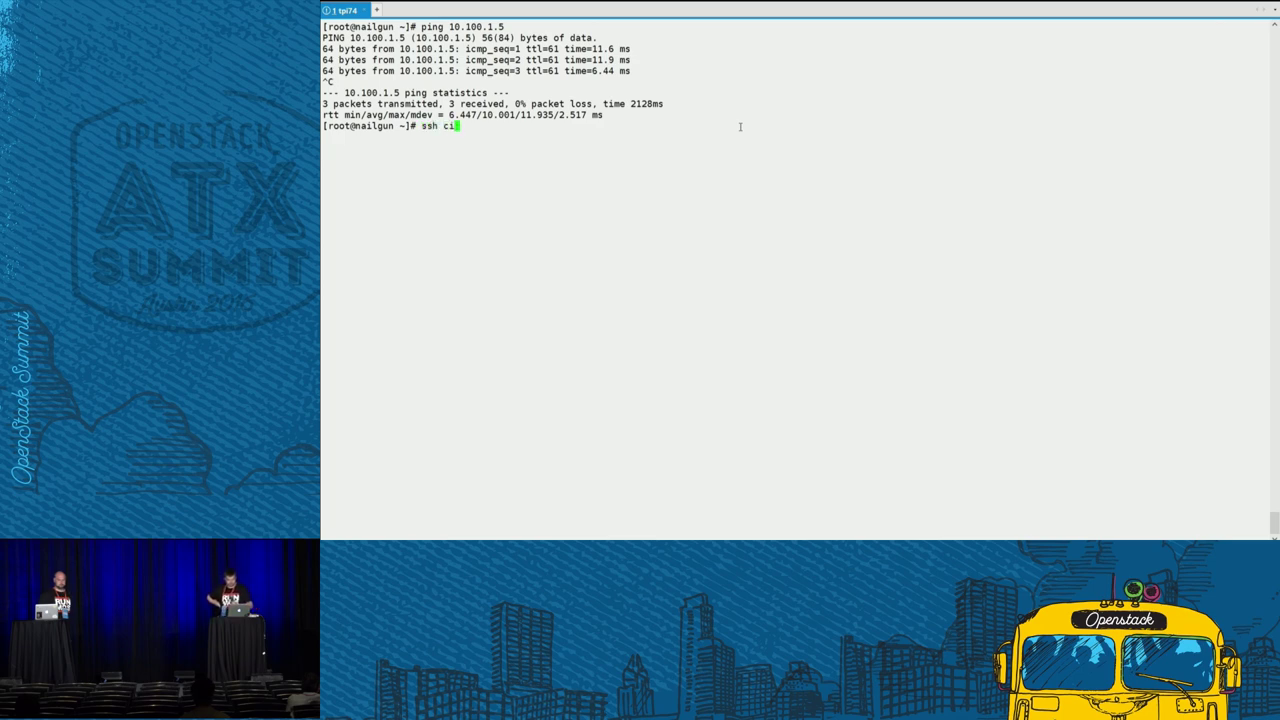
pyautogui.write('rros@')
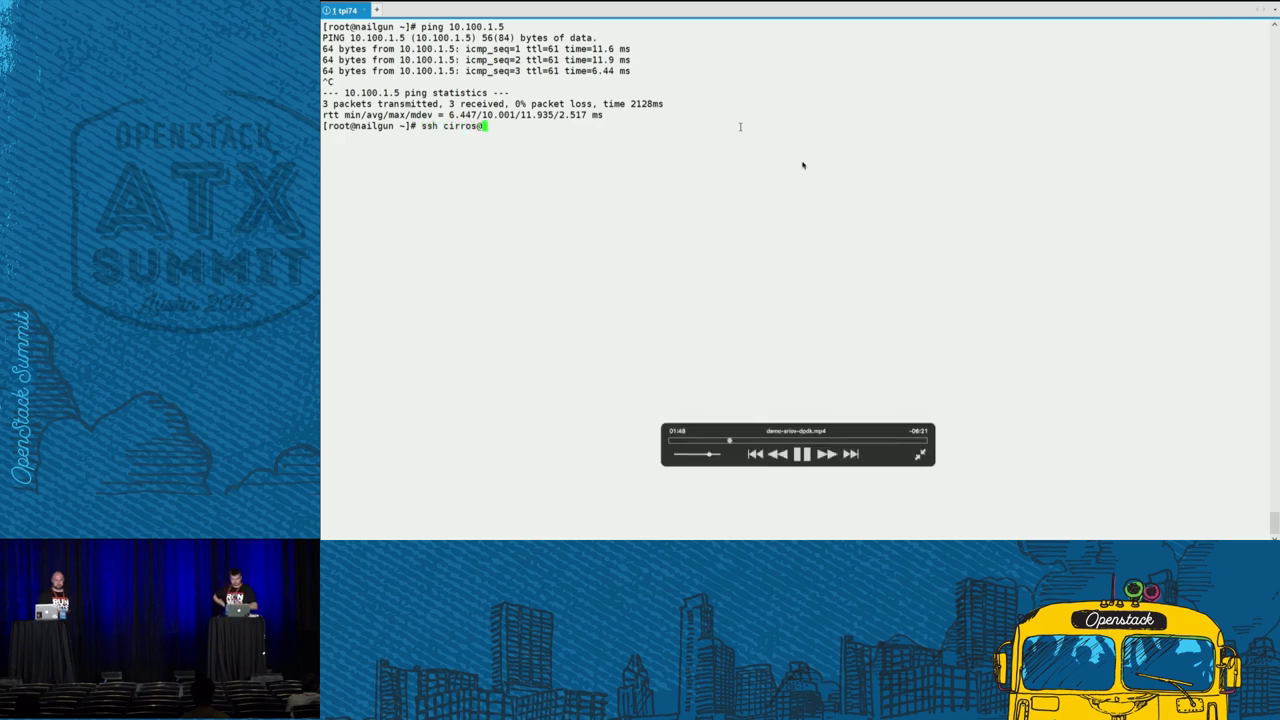
pyautogui.write('10.100.1.5')
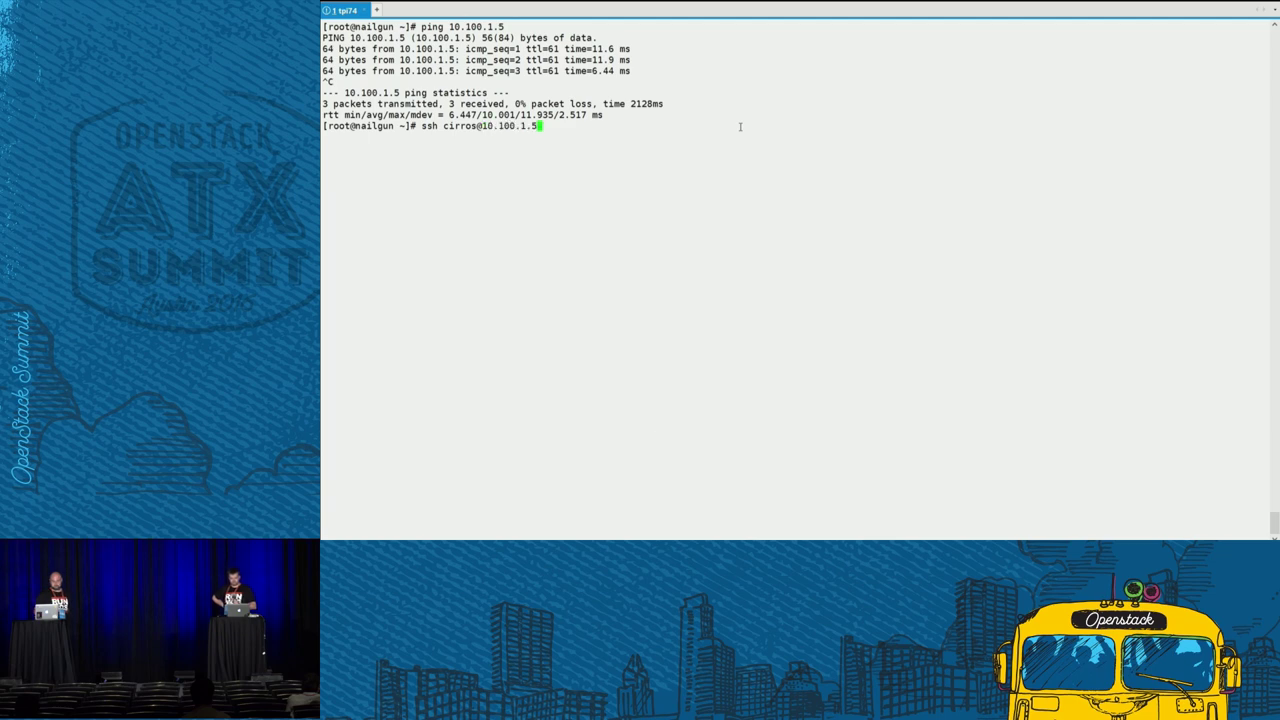
pyautogui.press('Return')
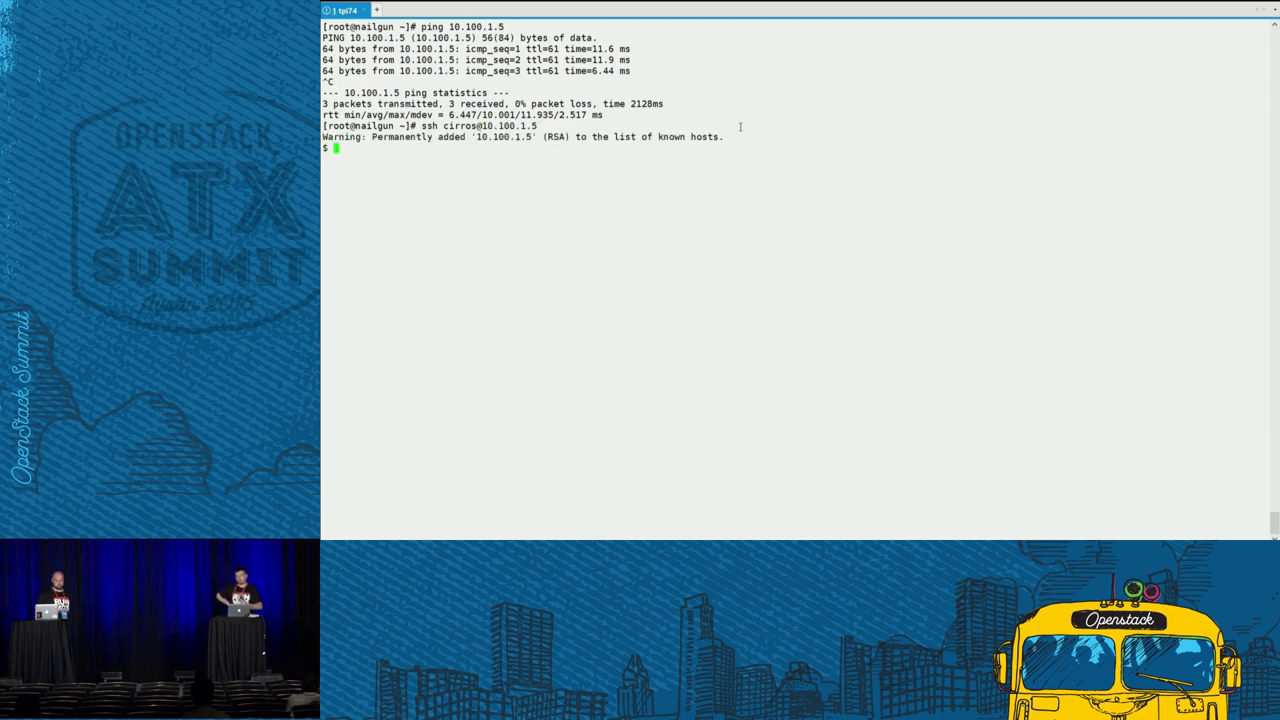
pyautogui.write('ping 8.8')
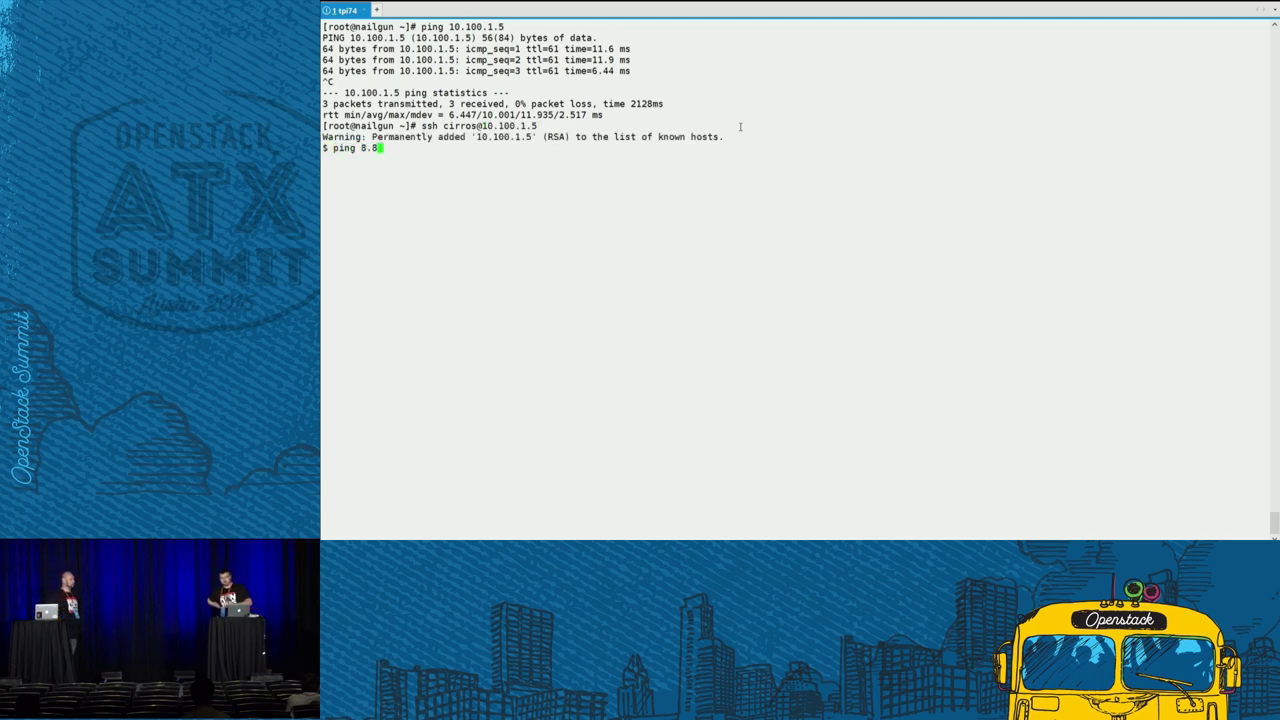
pyautogui.write('.8.8 -c 3')
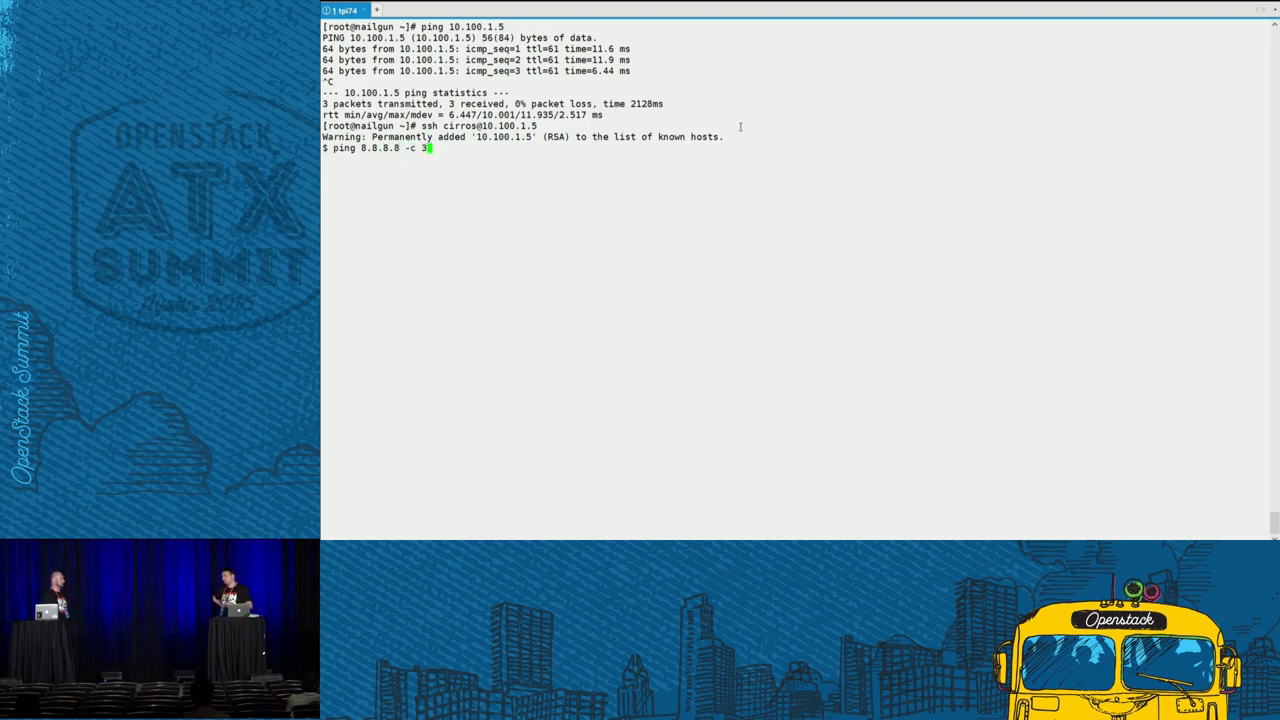
pyautogui.press('Return')
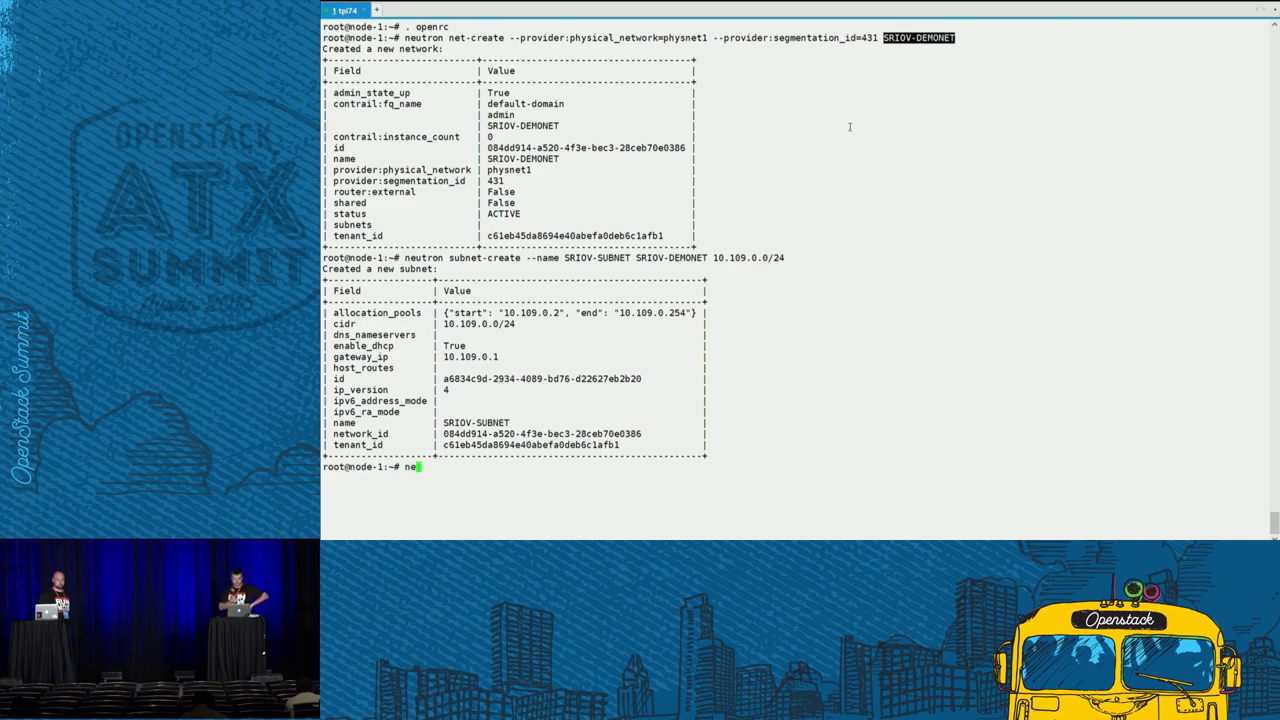
# - Create port SRIOV-PORT1 on SRIOV-DEMONET with --binding:vnic_type direct using neutron port-create
pyautogui.write('utron port-create')
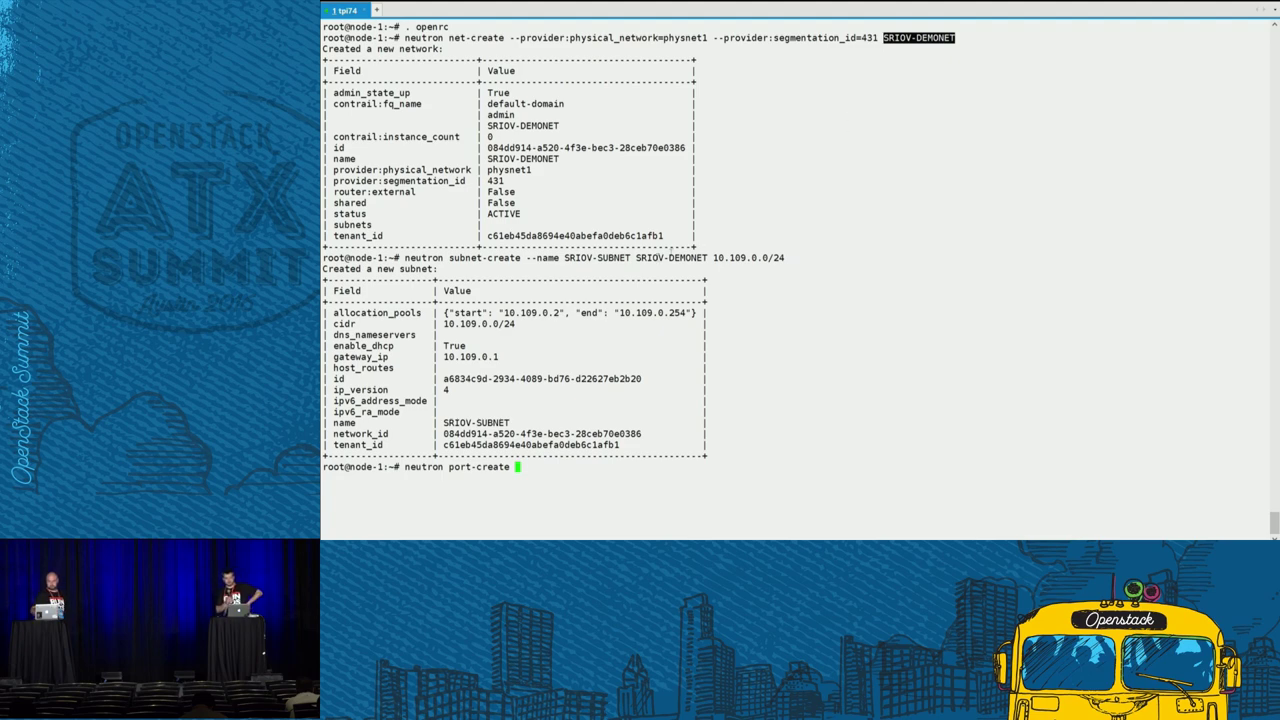
pyautogui.moveTo(636, 258); pyautogui.dragTo(708, 258)
pyautogui.middleClick(702, 245)
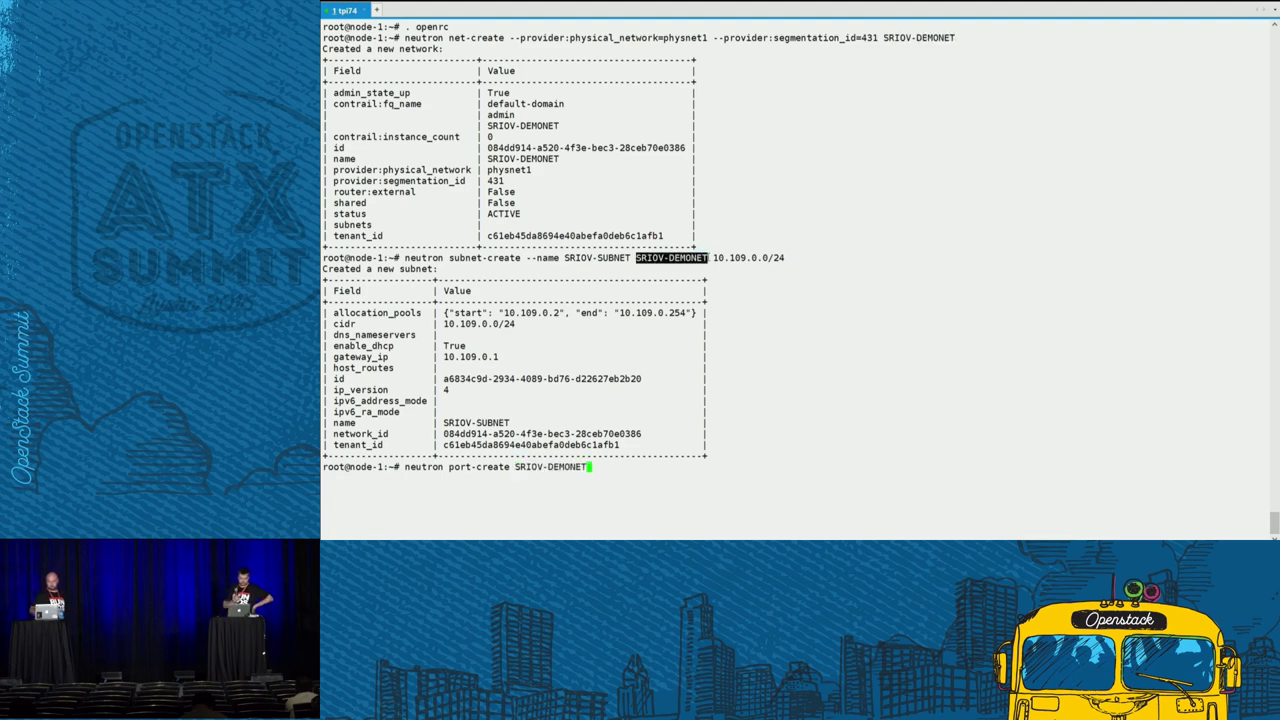
pyautogui.write('--name ')
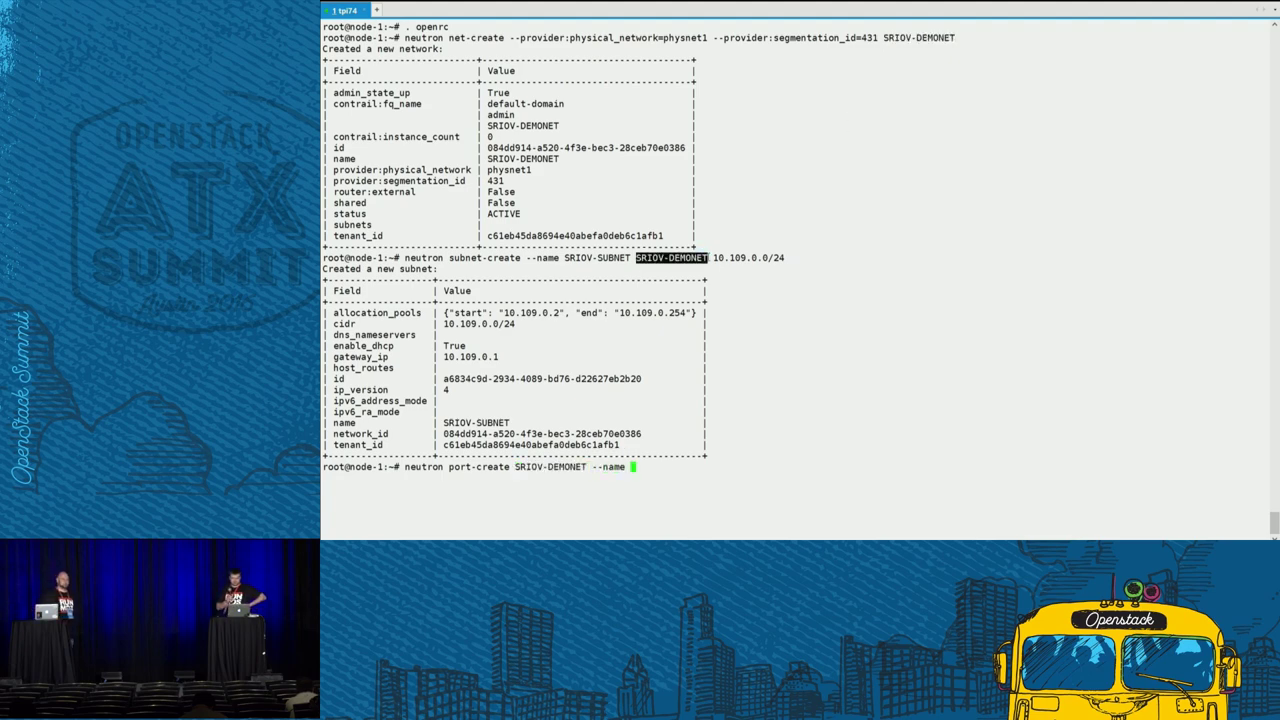
pyautogui.write('SRIOV-PORT')
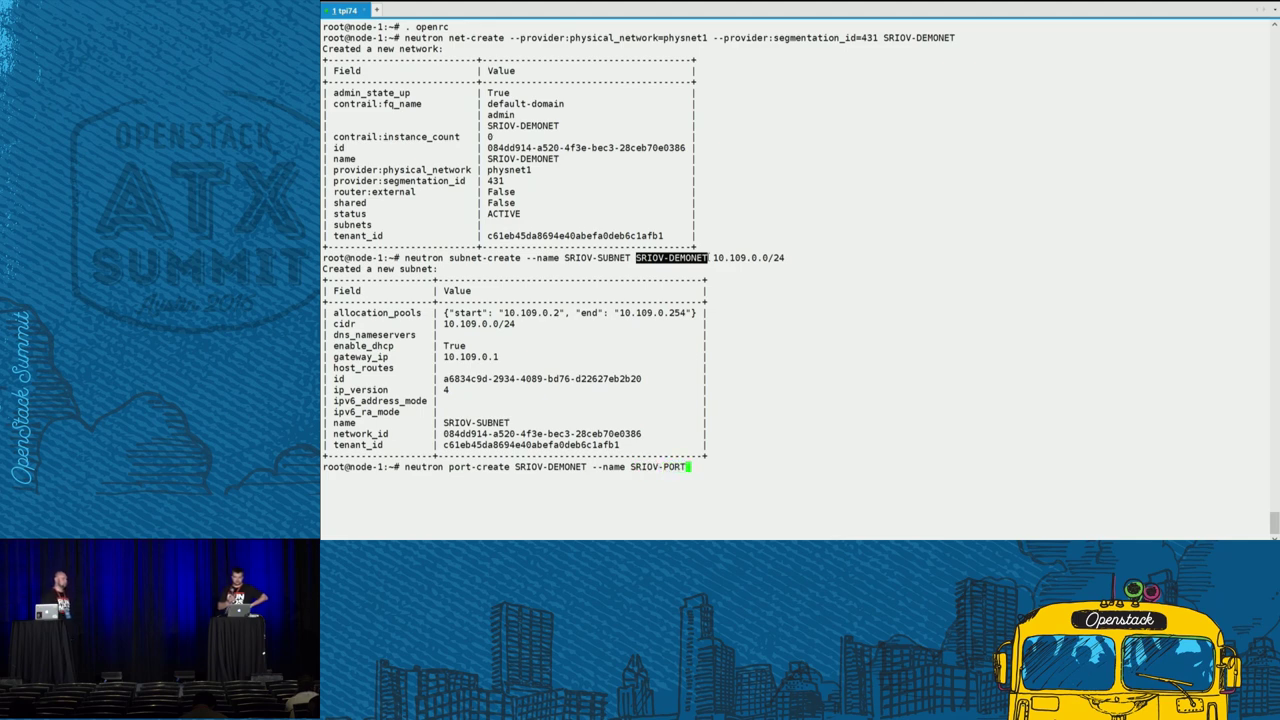
pyautogui.write('1 --binding')
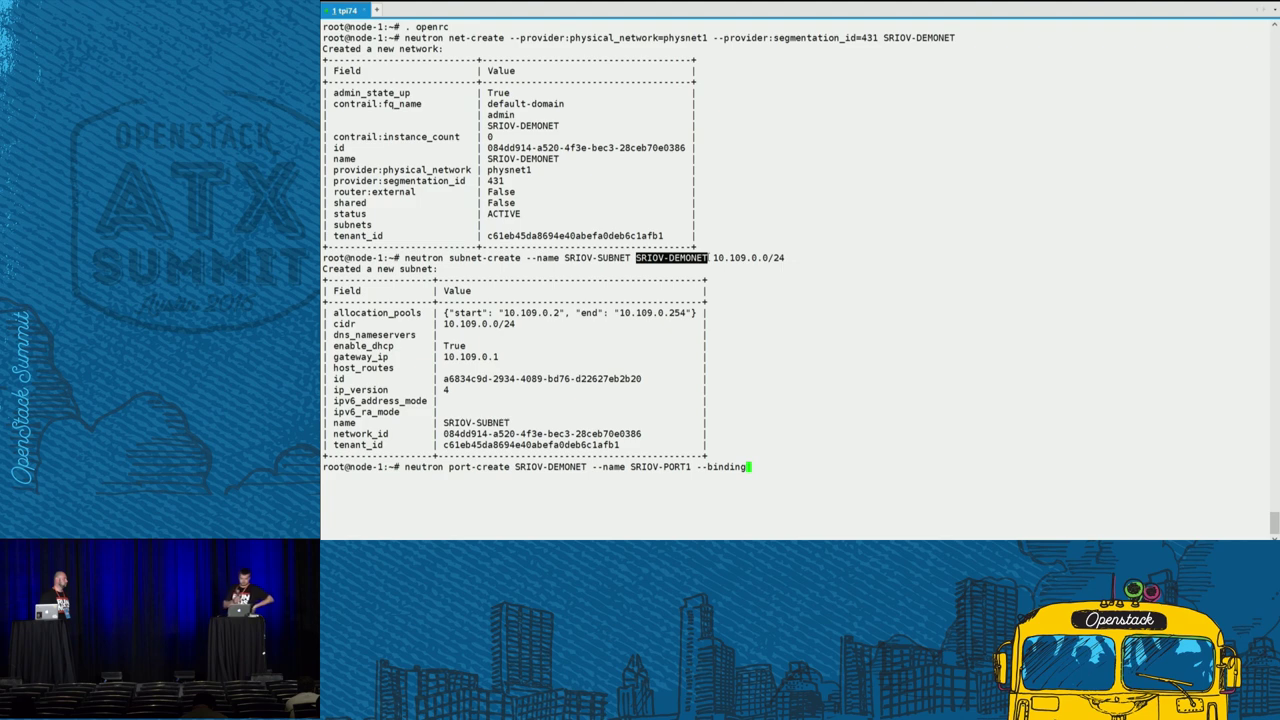
pyautogui.write(':vnic_')
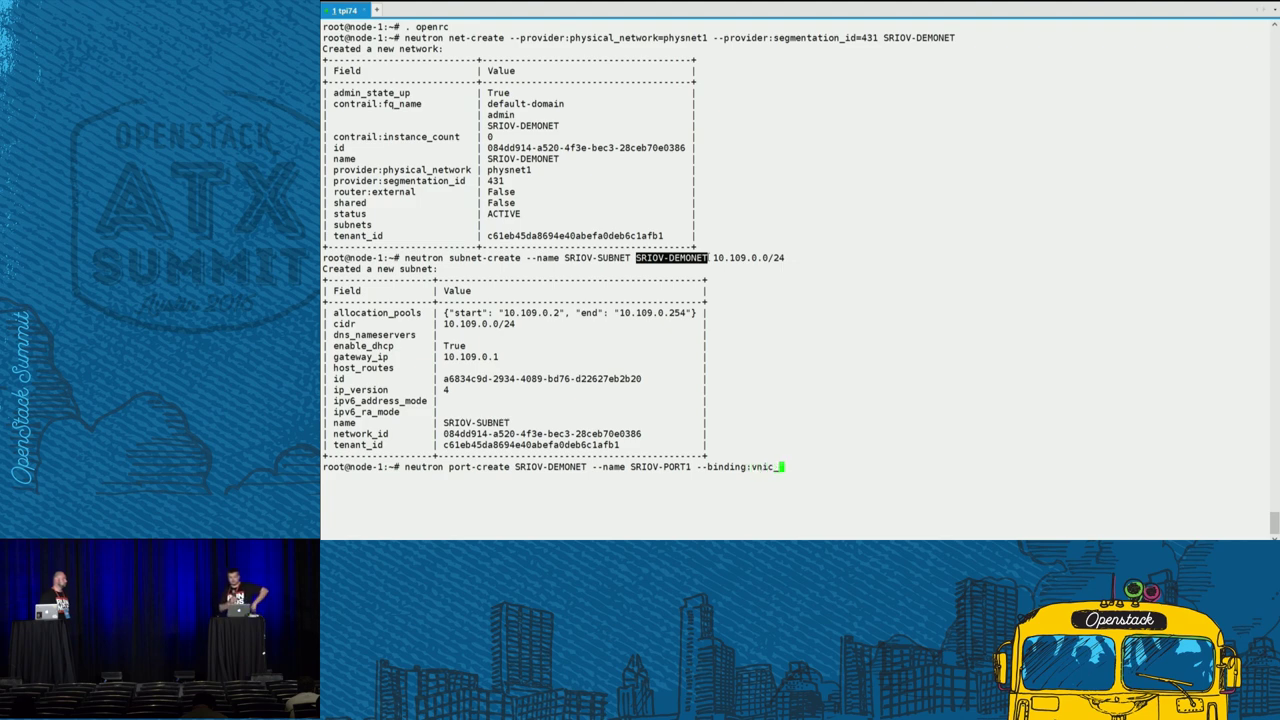
pyautogui.write('type direc')
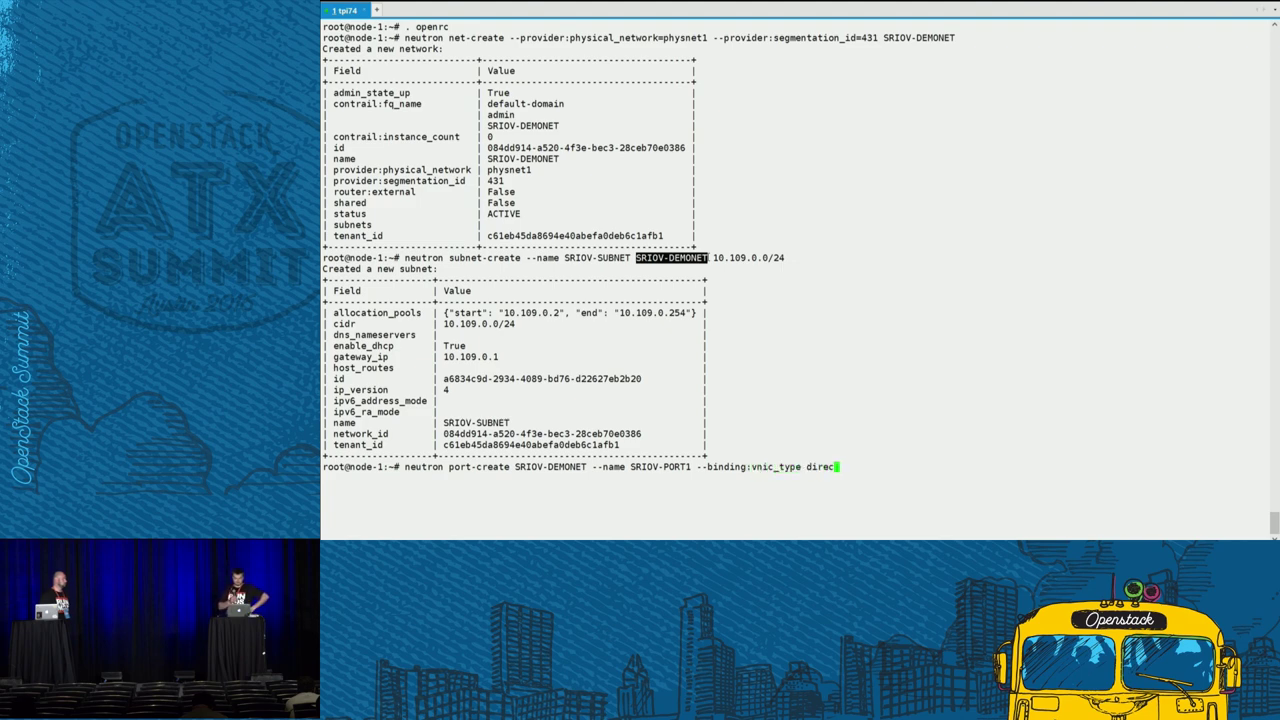
pyautogui.write('t')
pyautogui.press('Return')
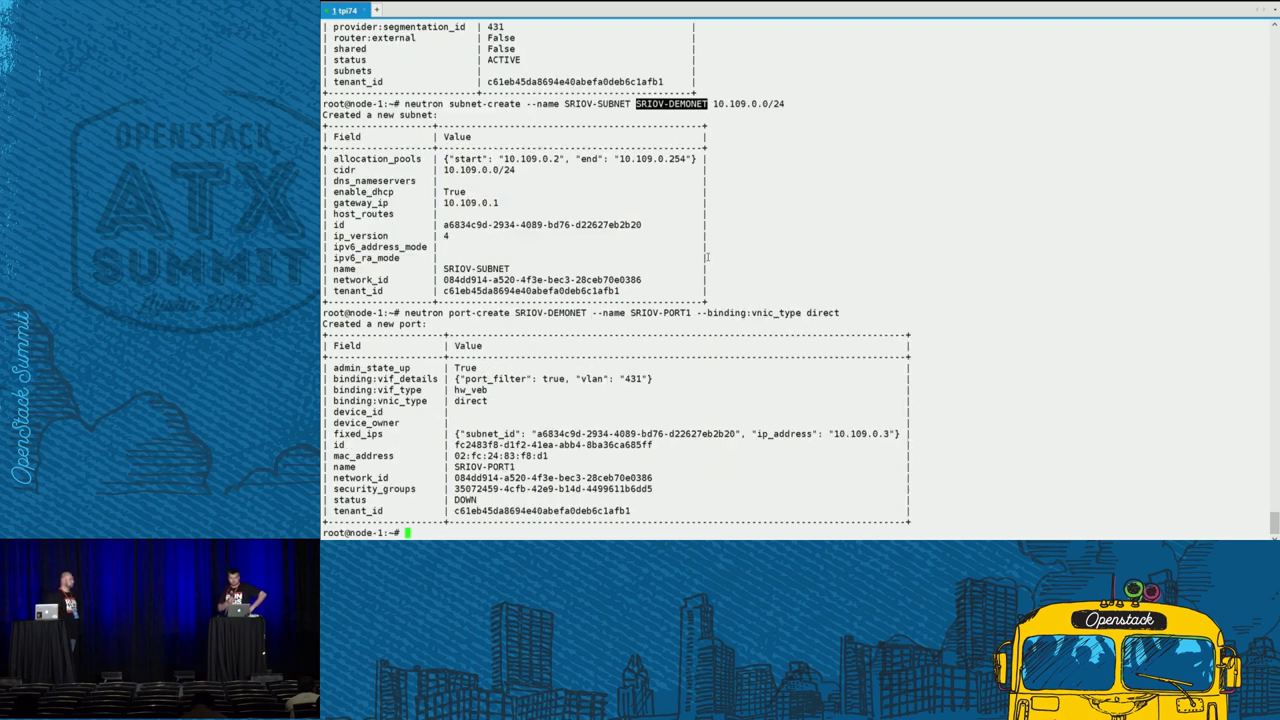
# - Run neutron port-create net04_ext --name net04_ext-port1 to create the normal port
pyautogui.write('neutron port-')
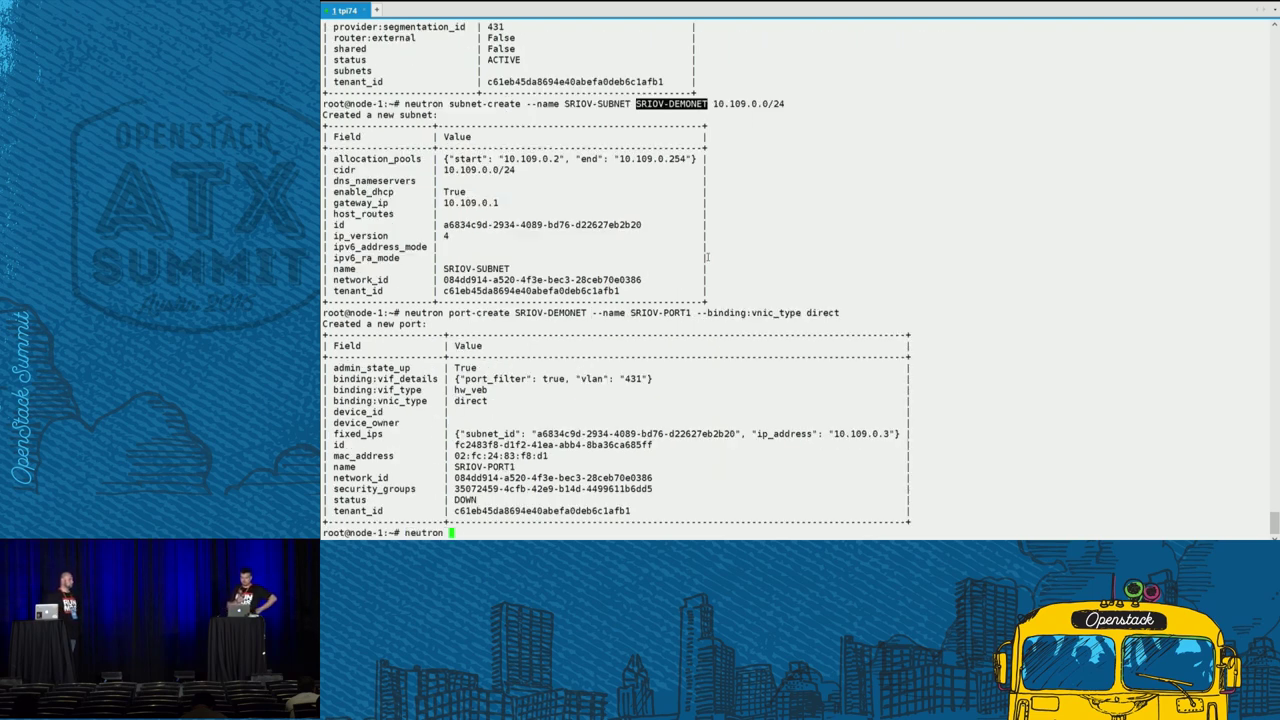
pyautogui.write('create  ')
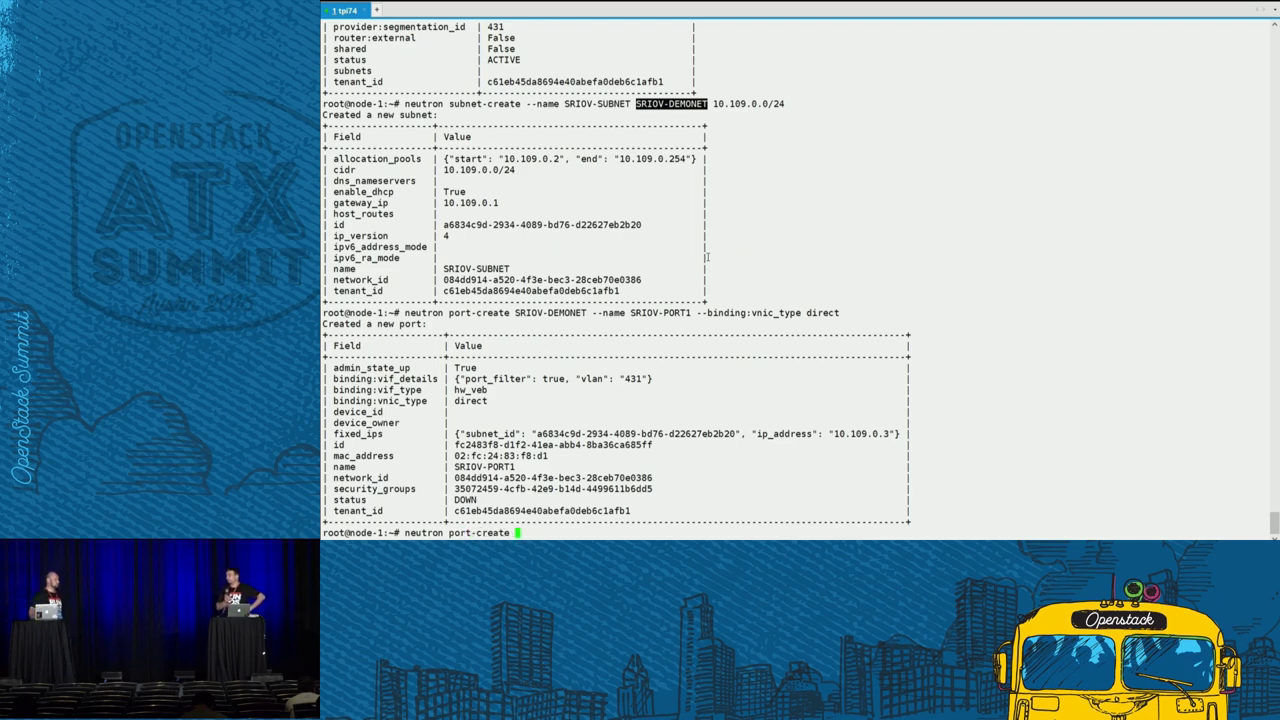
pyautogui.write('net04')
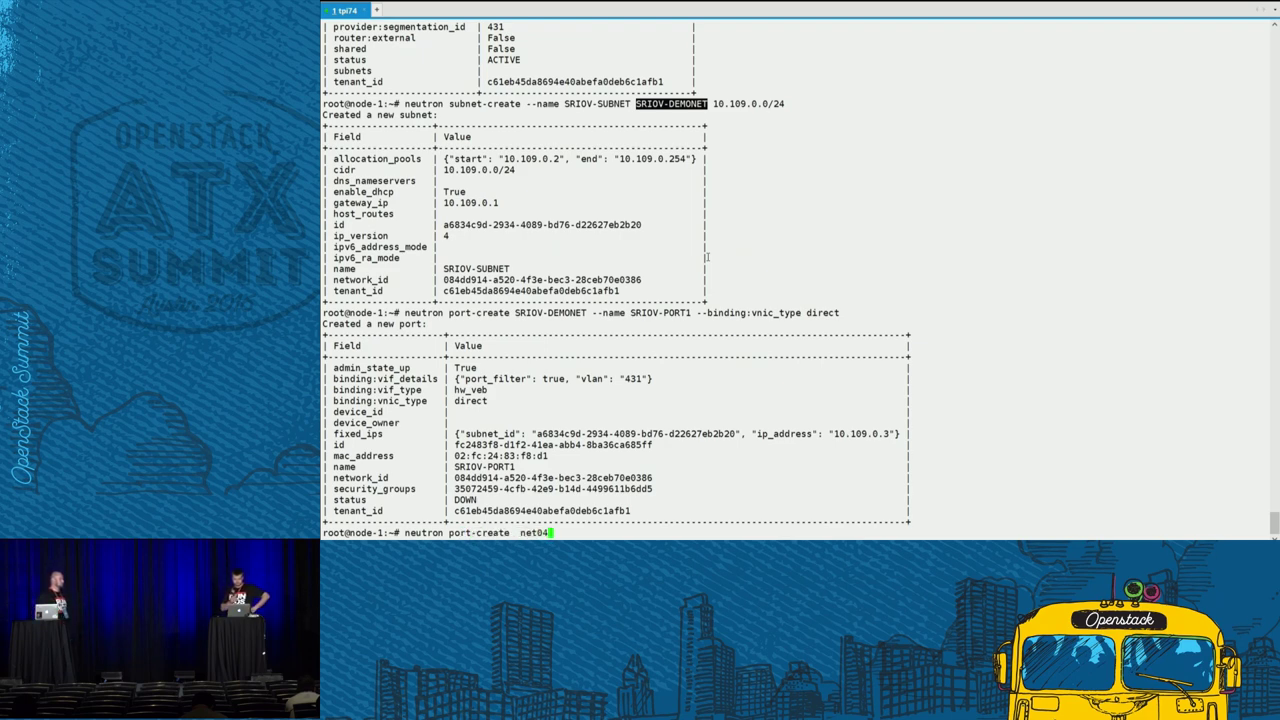
pyautogui.write('_ext -')
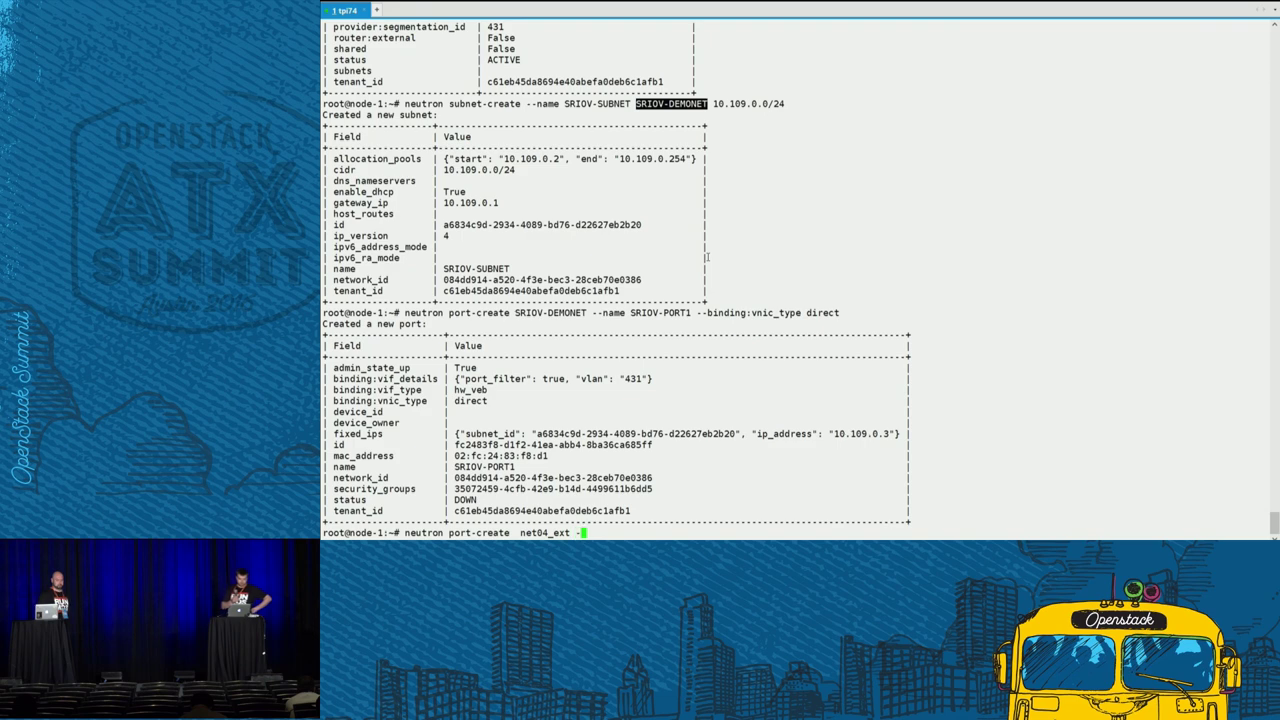
pyautogui.write('-name net04')
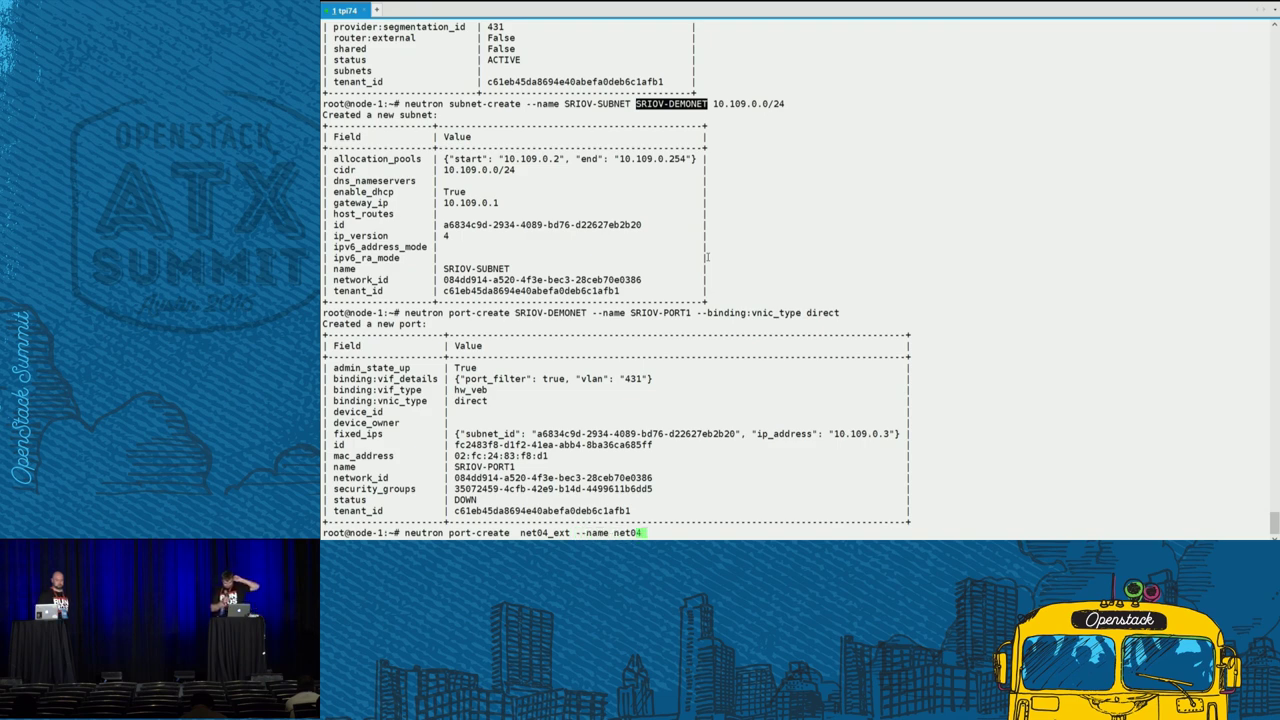
pyautogui.write('_ext')
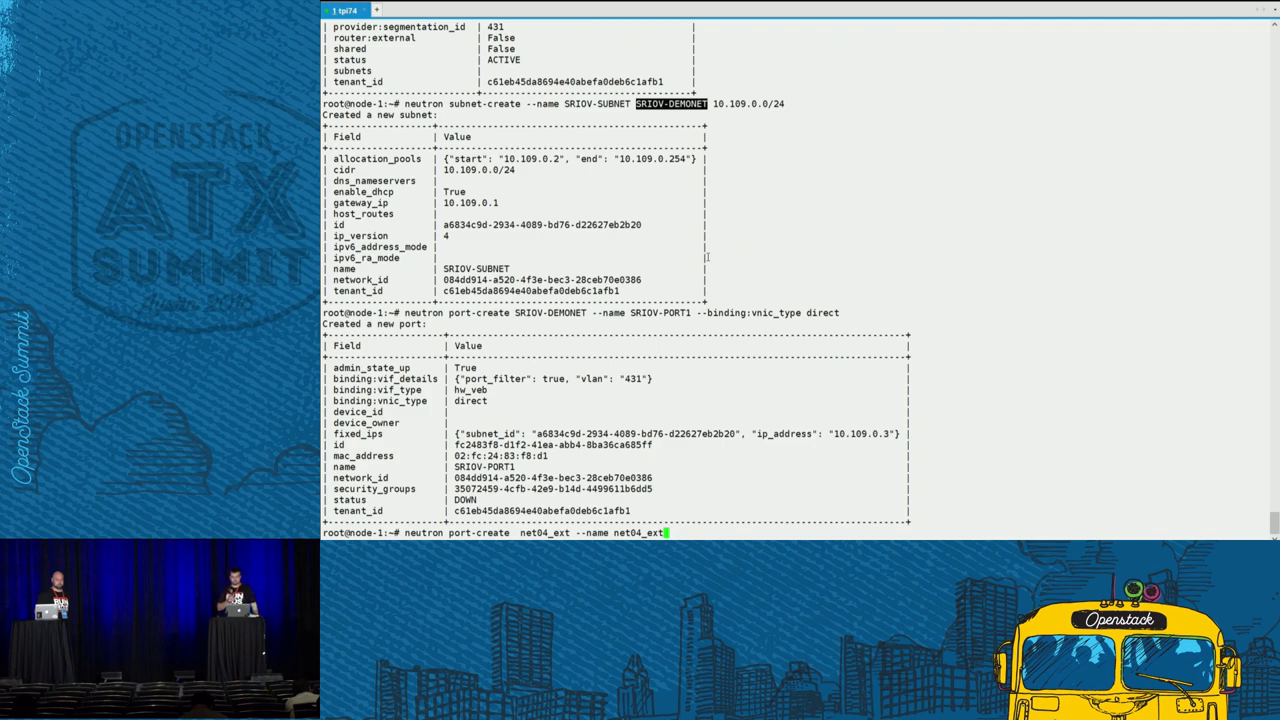
pyautogui.write('-port1')
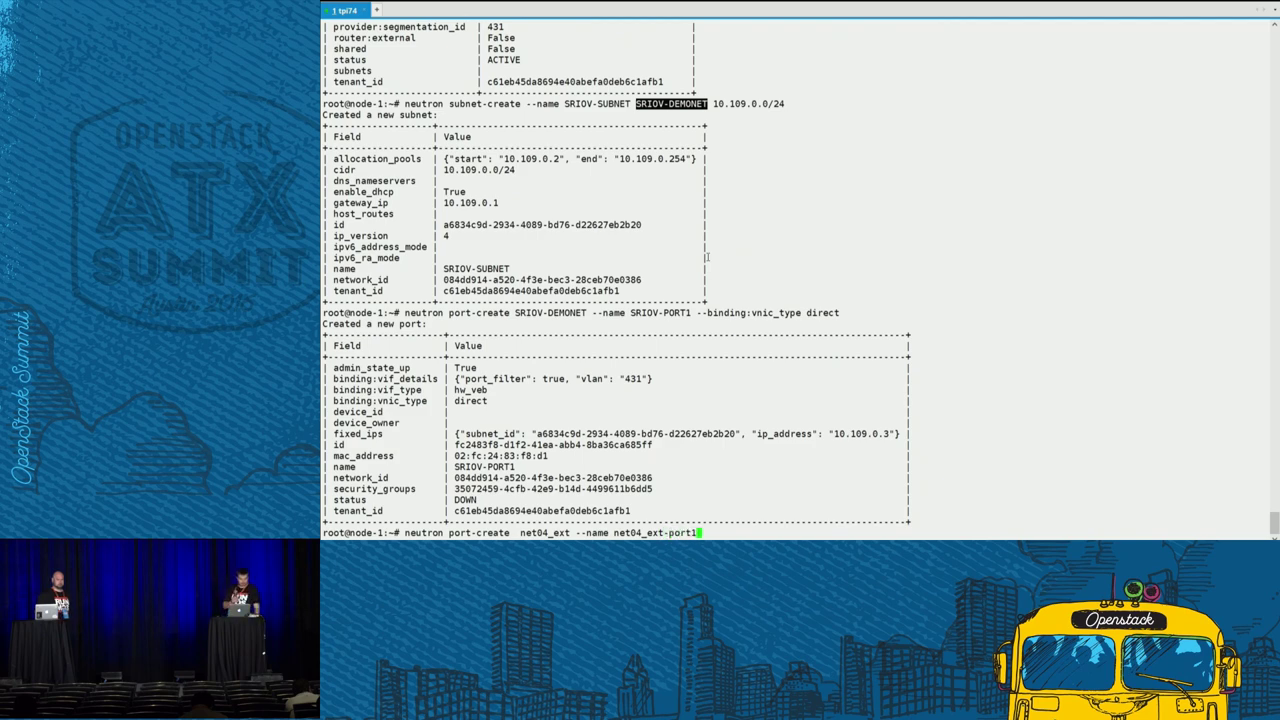
pyautogui.press('Return')
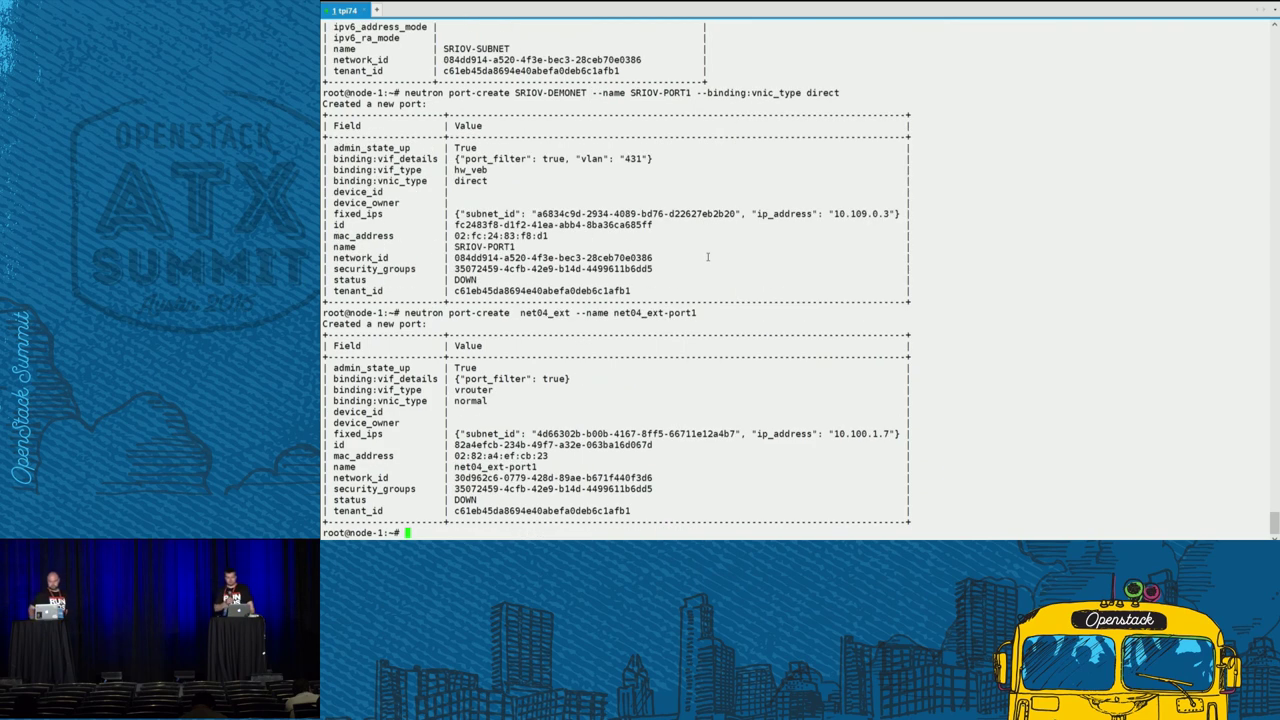
pyautogui.press('Return')
pyautogui.press('Return')
pyautogui.press('Return')
pyautogui.press('Return')
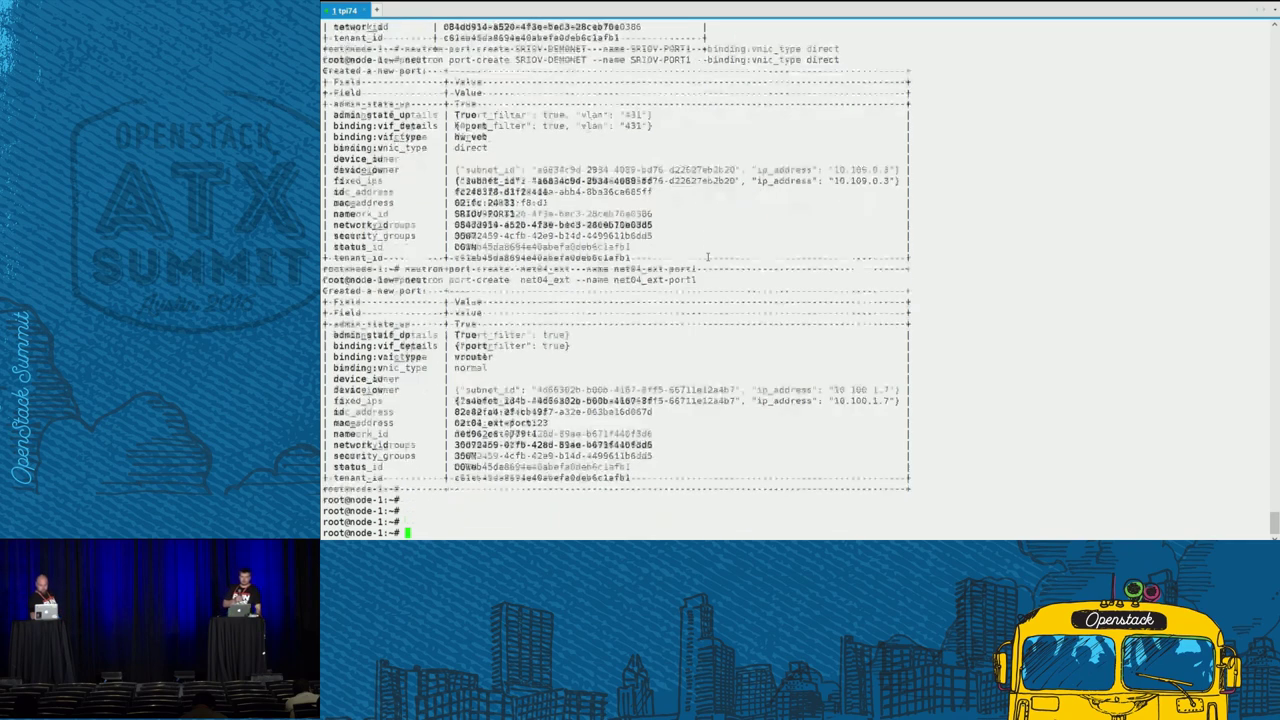
# - Begin a nova boot with flavor m1.small.hpgs, image ubuntu, and the net04_ext-port1 port id as first nic
pyautogui.write('nova boot')
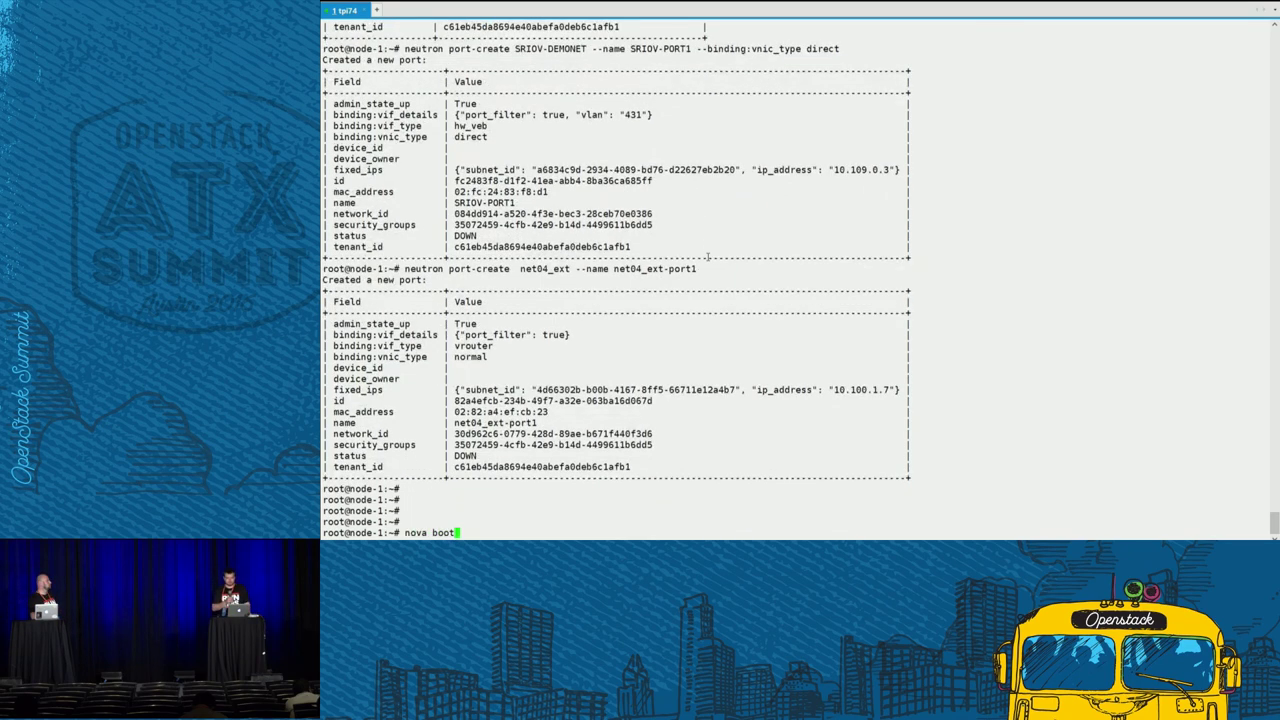
pyautogui.write(' --f')
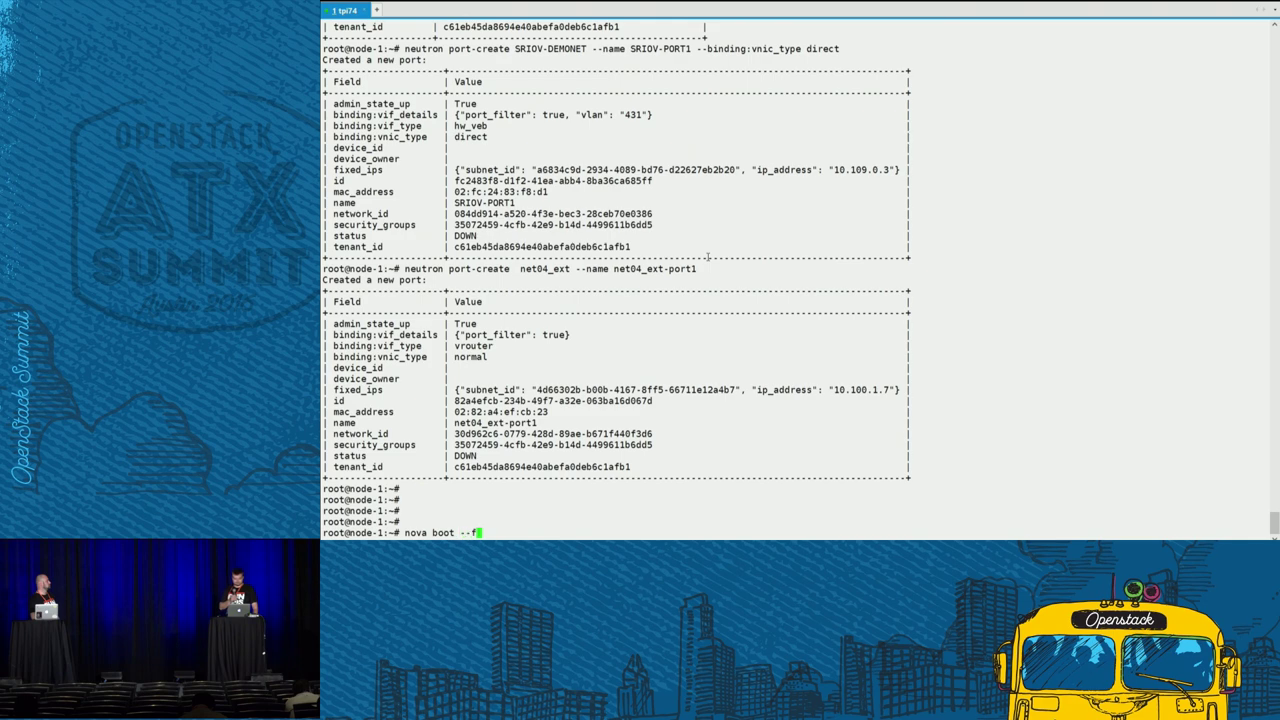
pyautogui.write('lavor ')
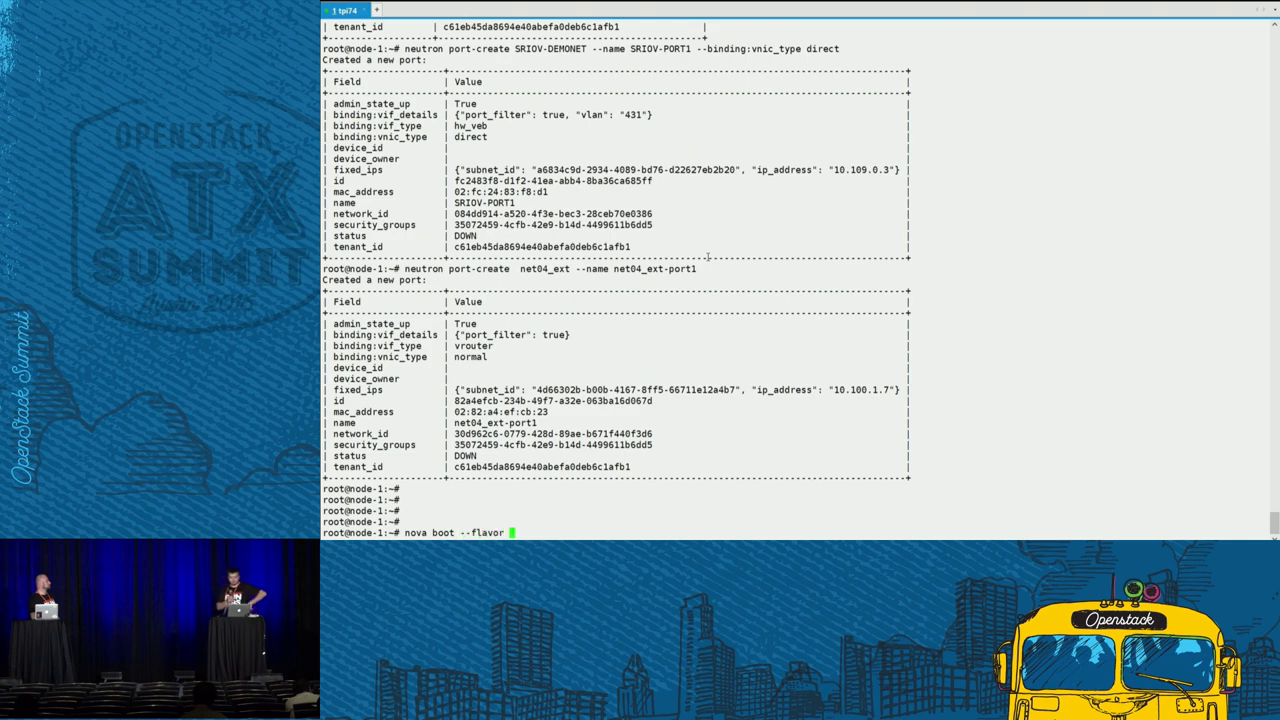
pyautogui.write('m1.small.')
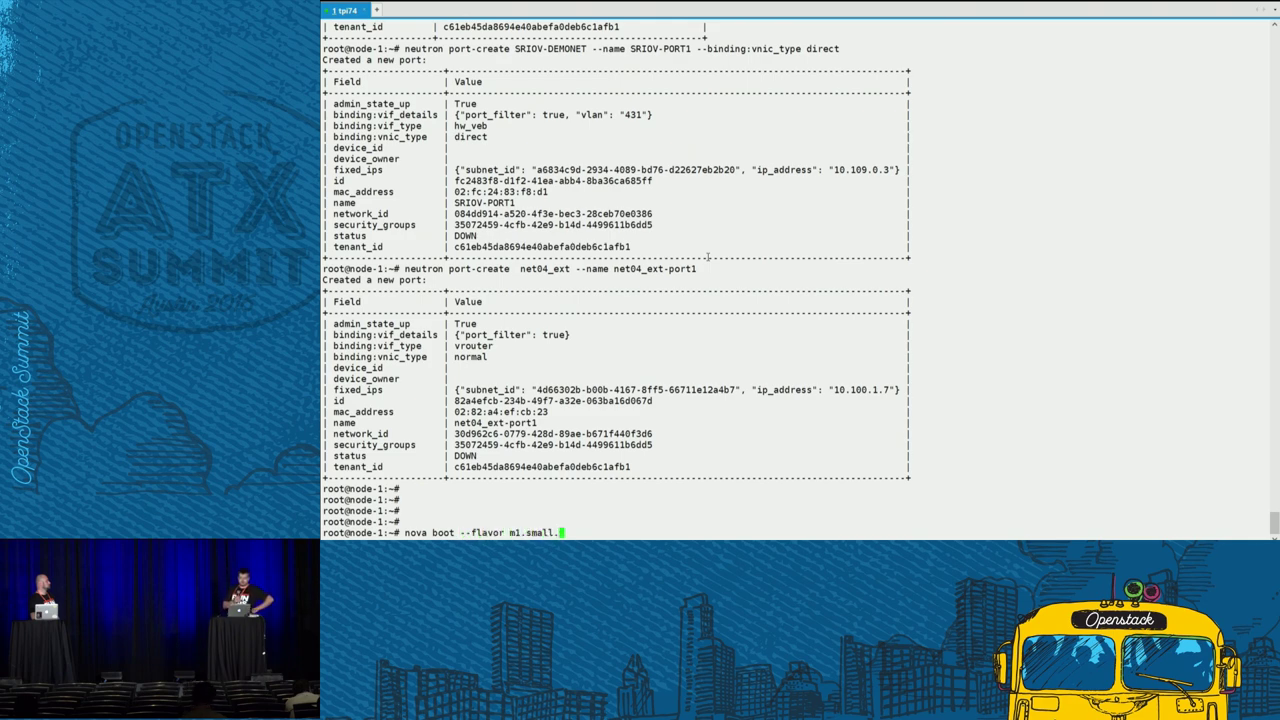
pyautogui.write('hpgs ')
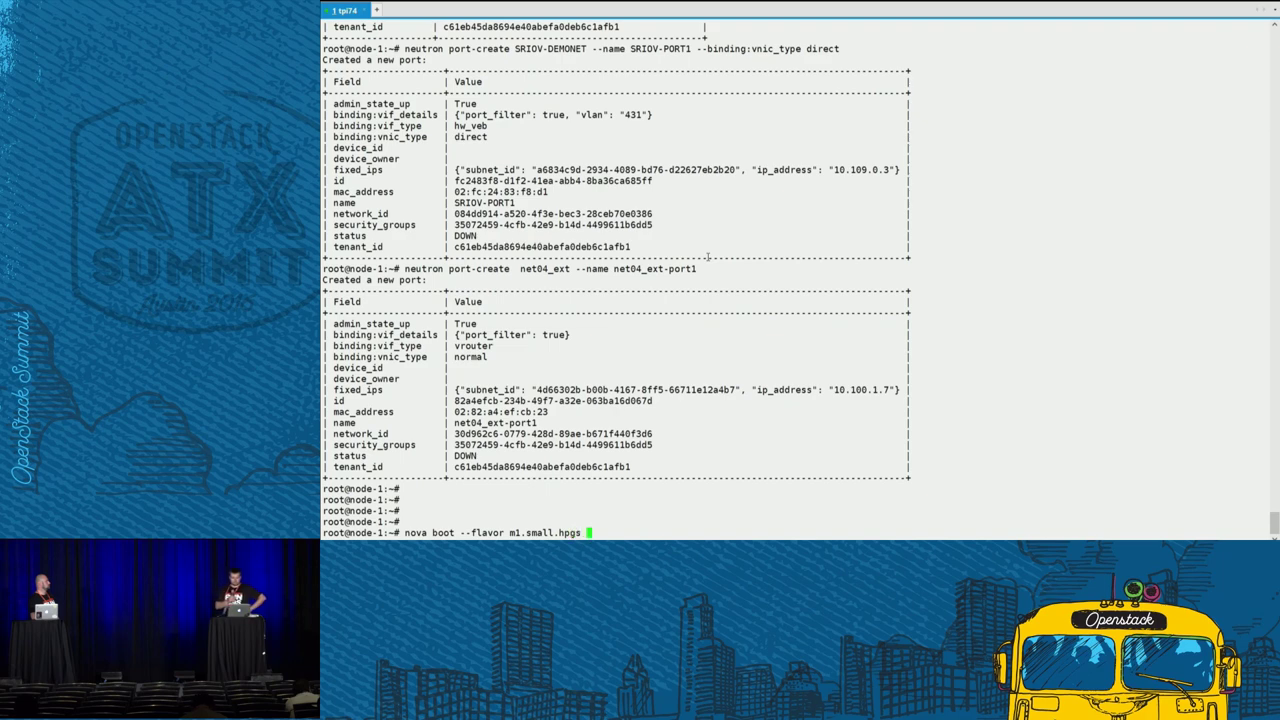
pyautogui.write('--image ubuntu')
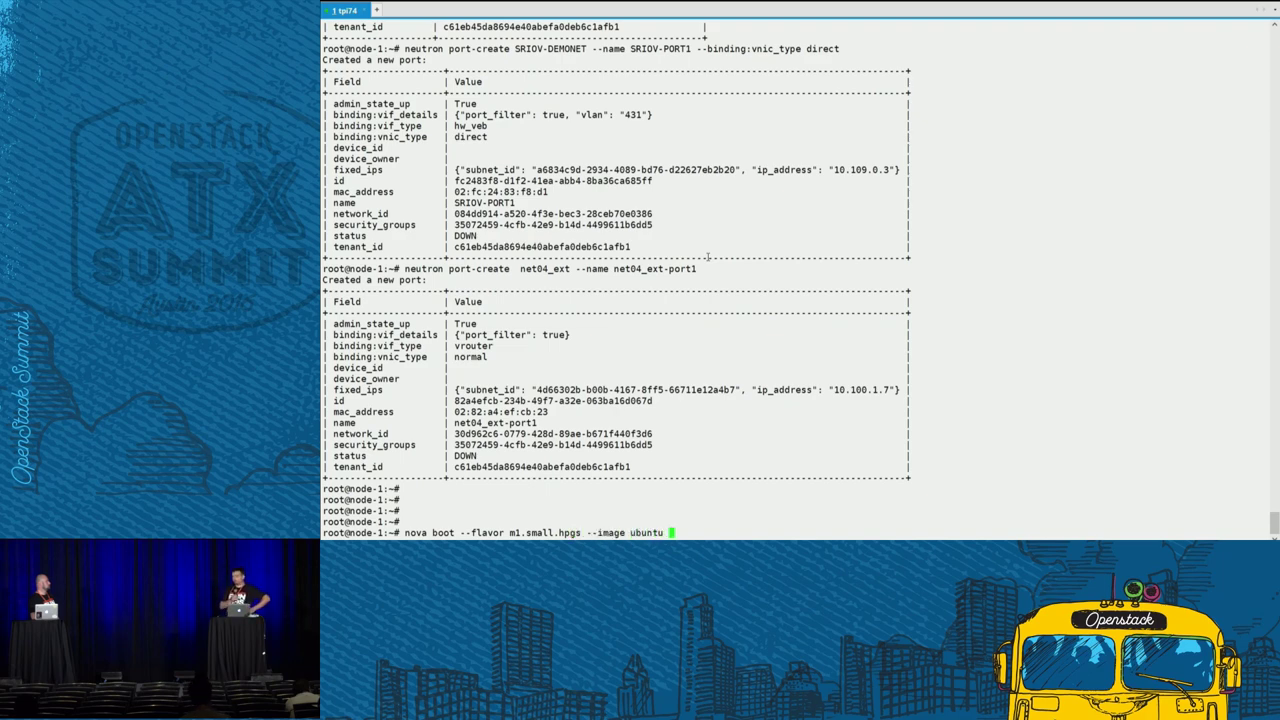
pyautogui.write(' --n')
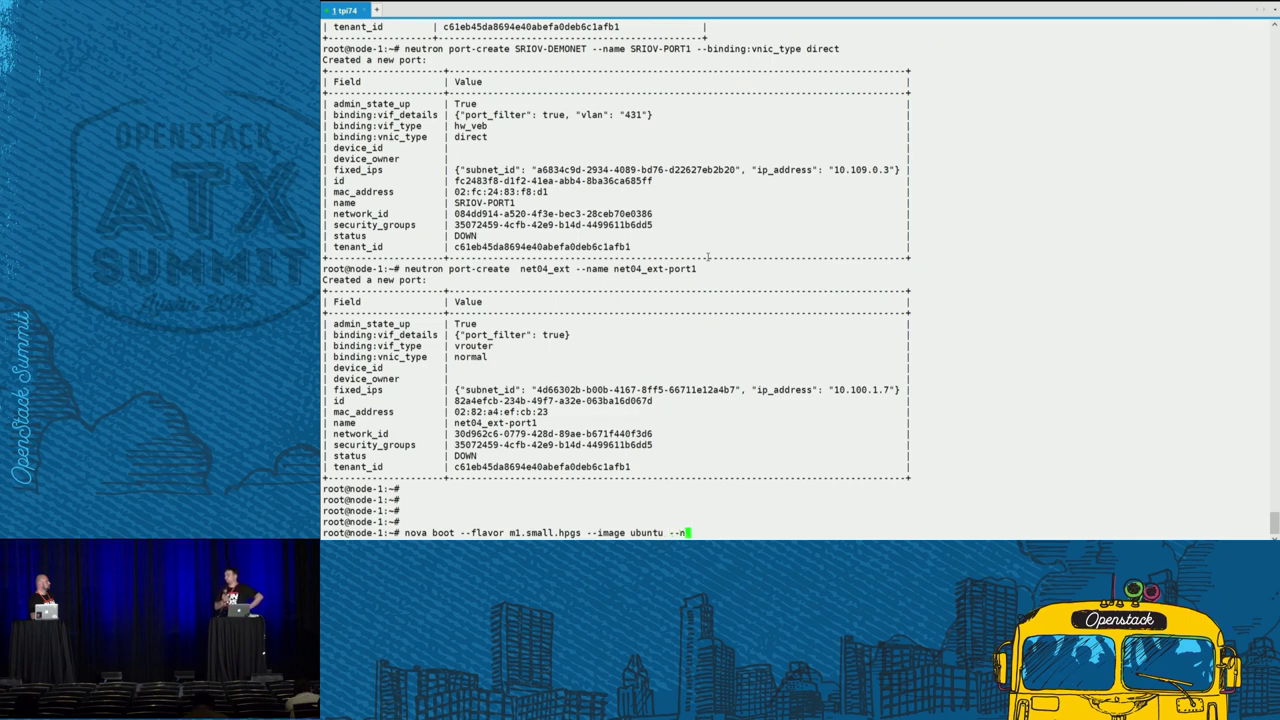
pyautogui.write('ic port')
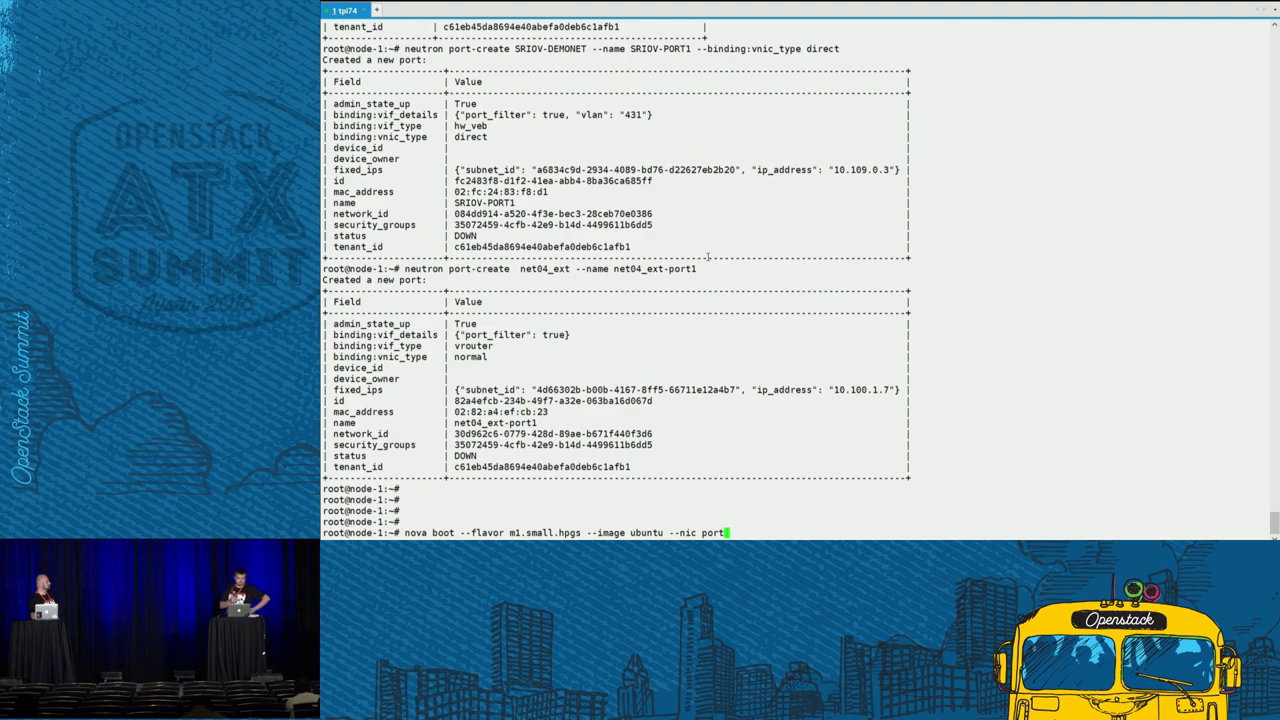
pyautogui.write('-id')
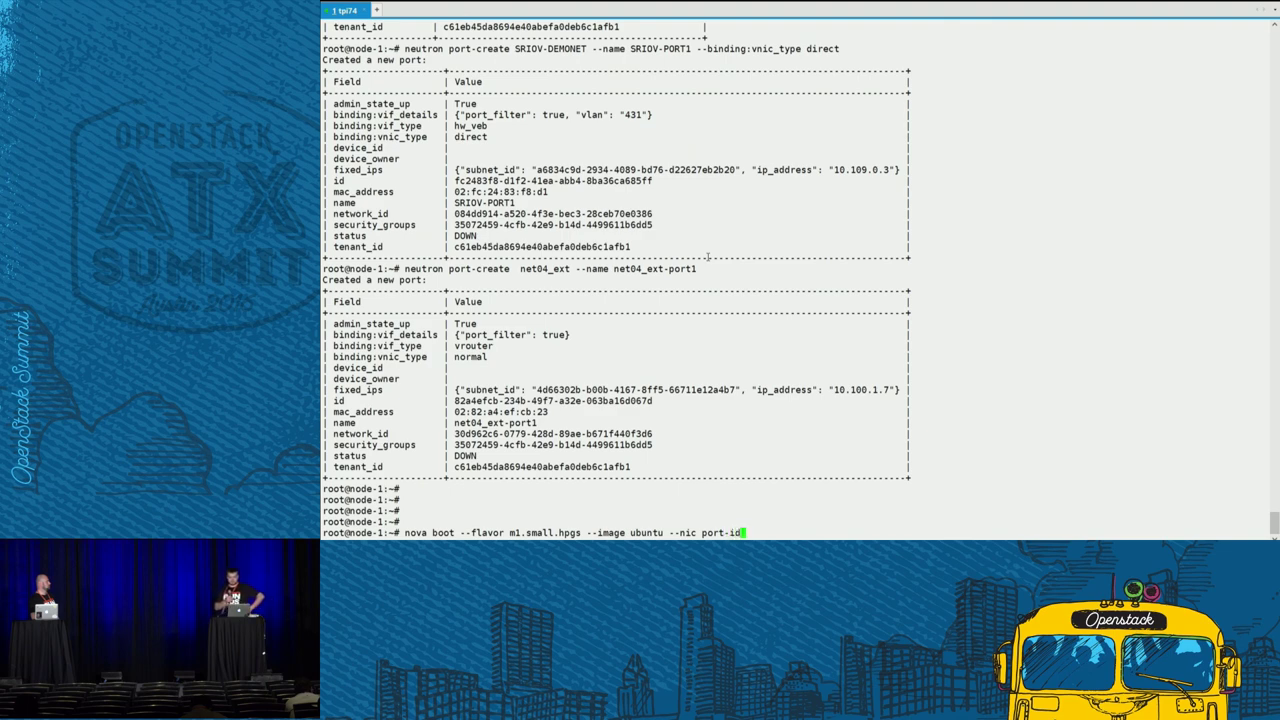
pyautogui.write('=')
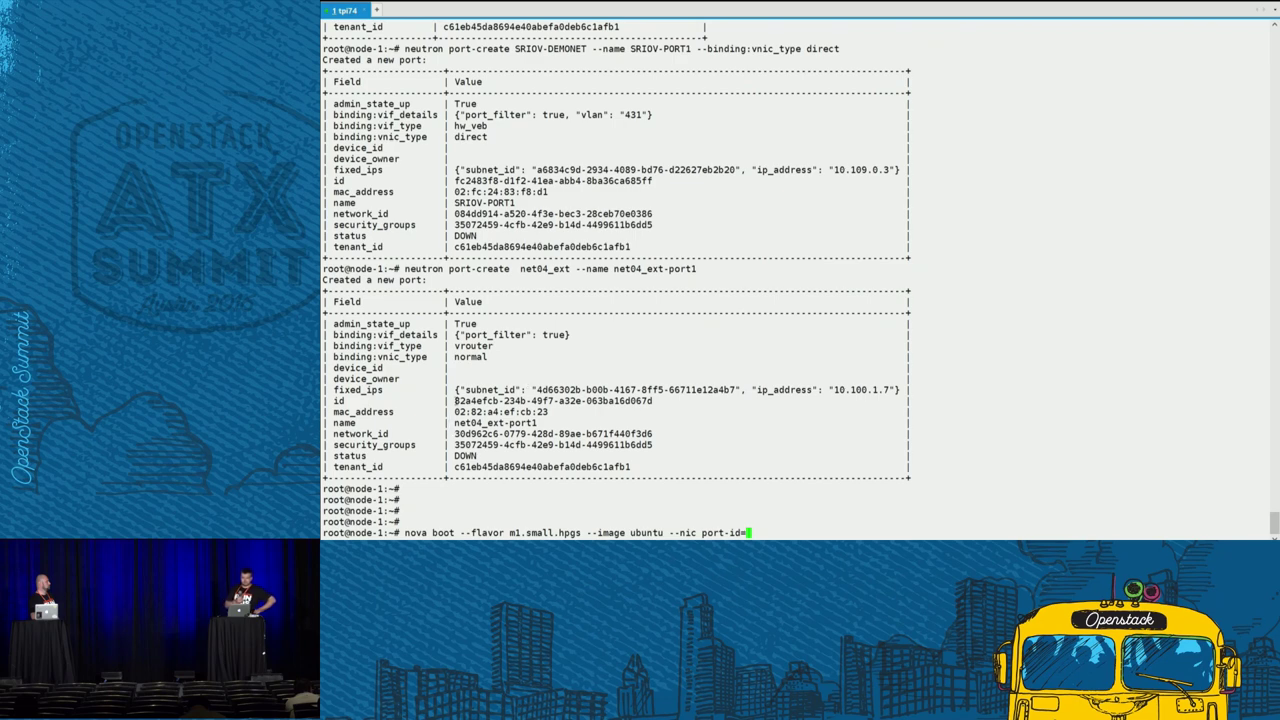
pyautogui.moveTo(455, 400); pyautogui.dragTo(652, 400)
pyautogui.middleClick(683, 533)
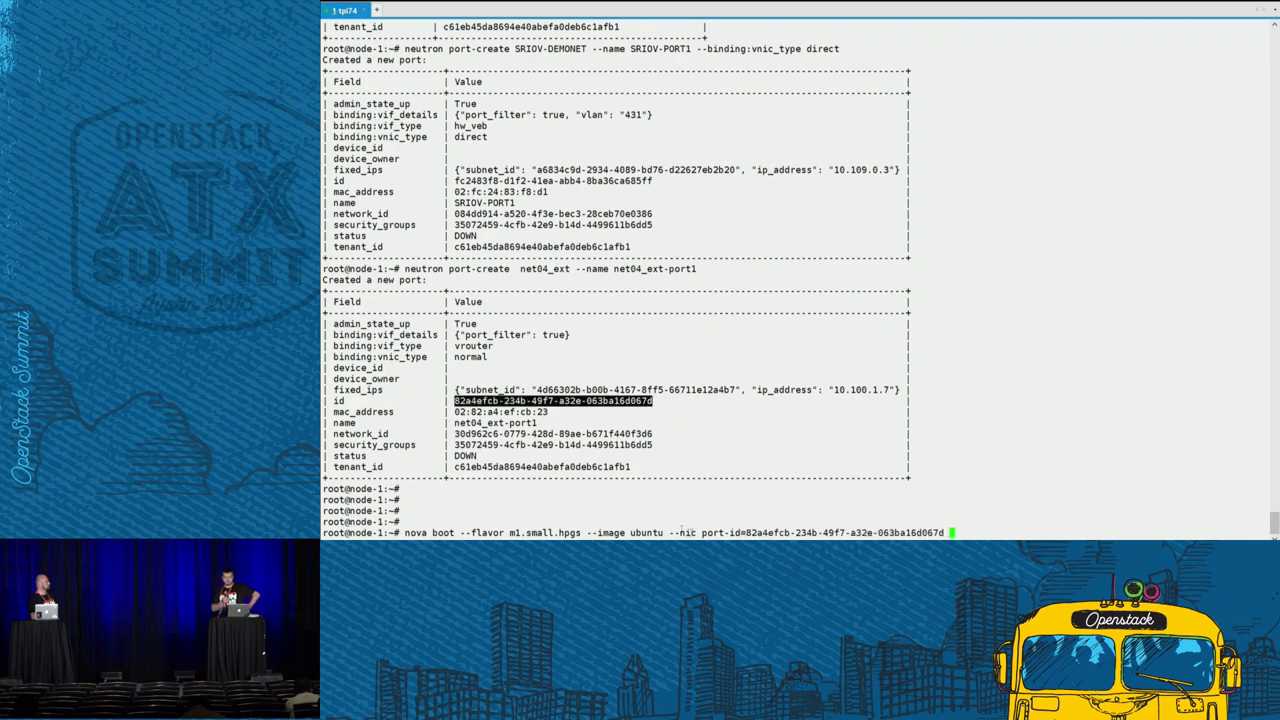
pyautogui.write('\\')
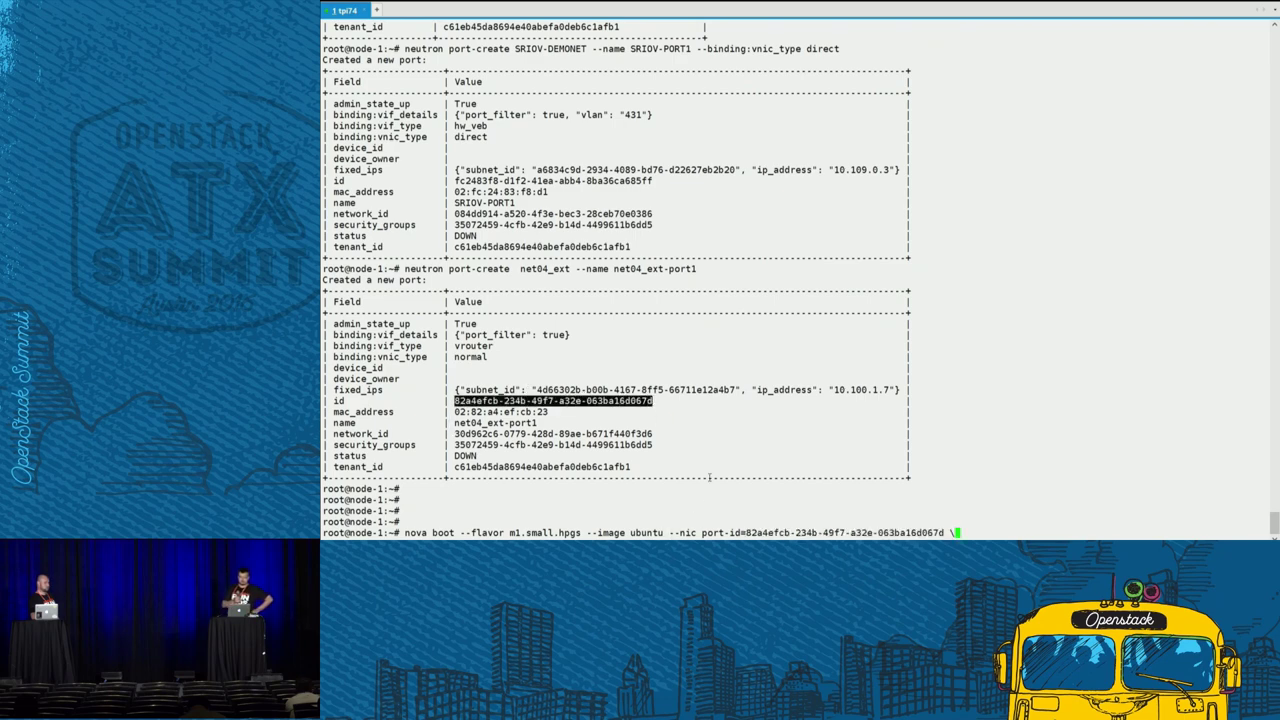
pyautogui.press('Return')
# - Add SRIOV-PORT1 as the second nic and key test-key, and boot sriov-demo-vm
pyautogui.moveTo(668, 521); pyautogui.dragTo(746, 521)
pyautogui.middleClick(733, 495)
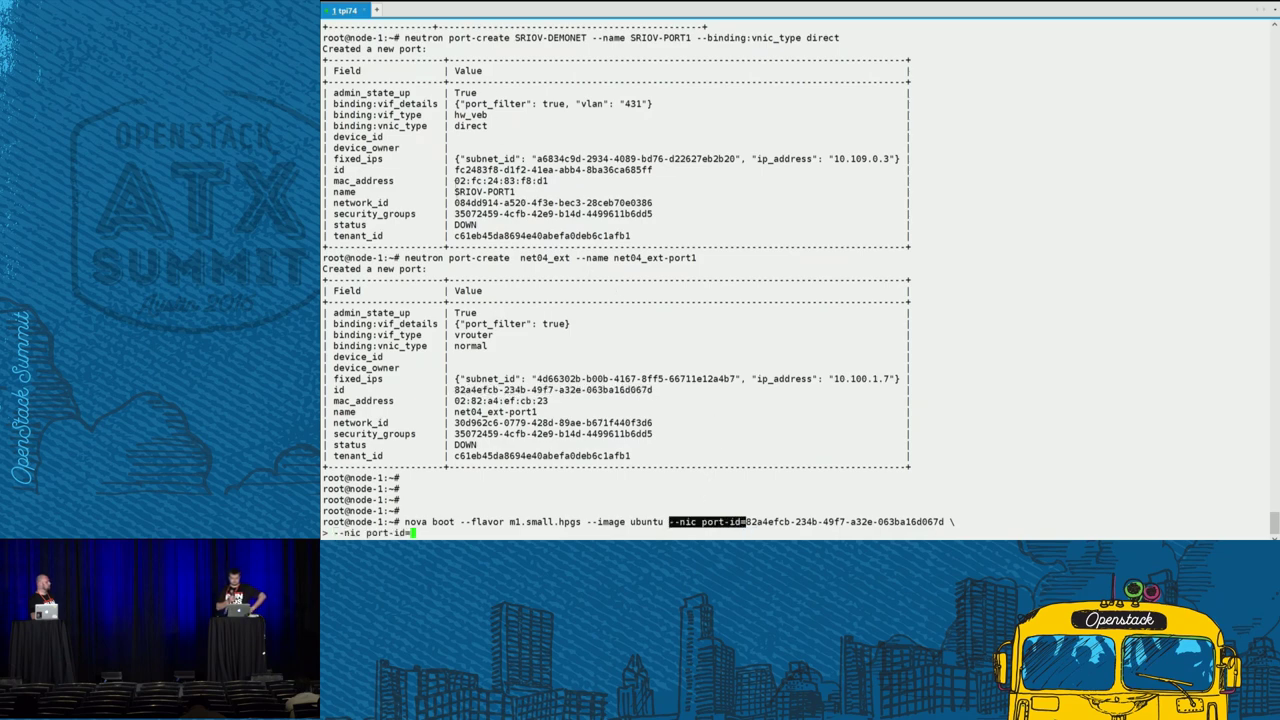
pyautogui.moveTo(455, 170); pyautogui.dragTo(653, 170)
pyautogui.middleClick(653, 170)
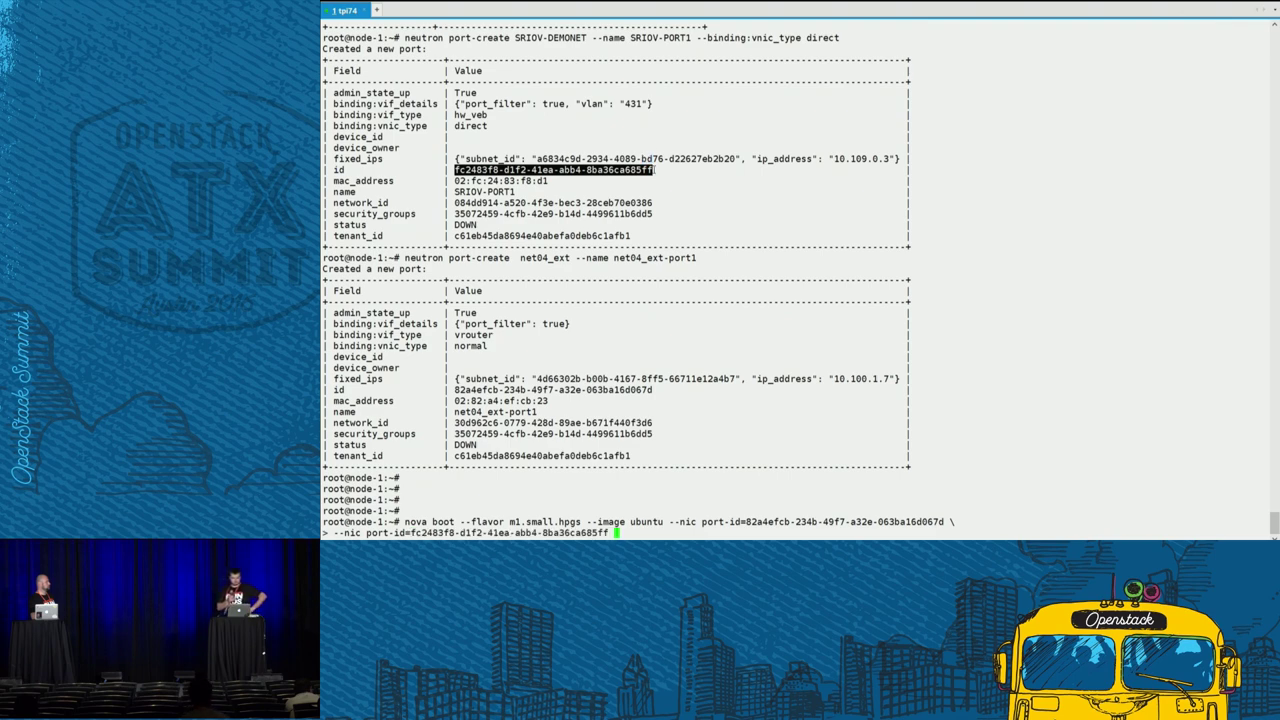
pyautogui.write('--keyu')
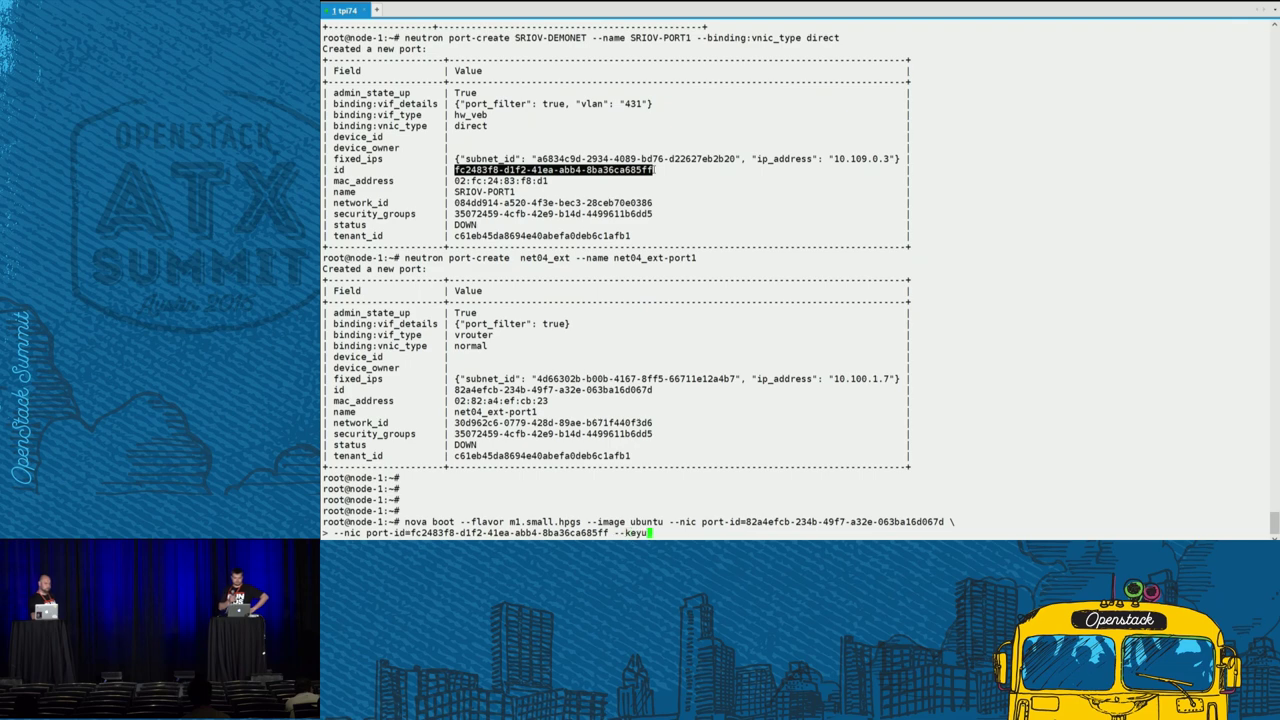
pyautogui.press('BackSpace')
pyautogui.write('-name ')
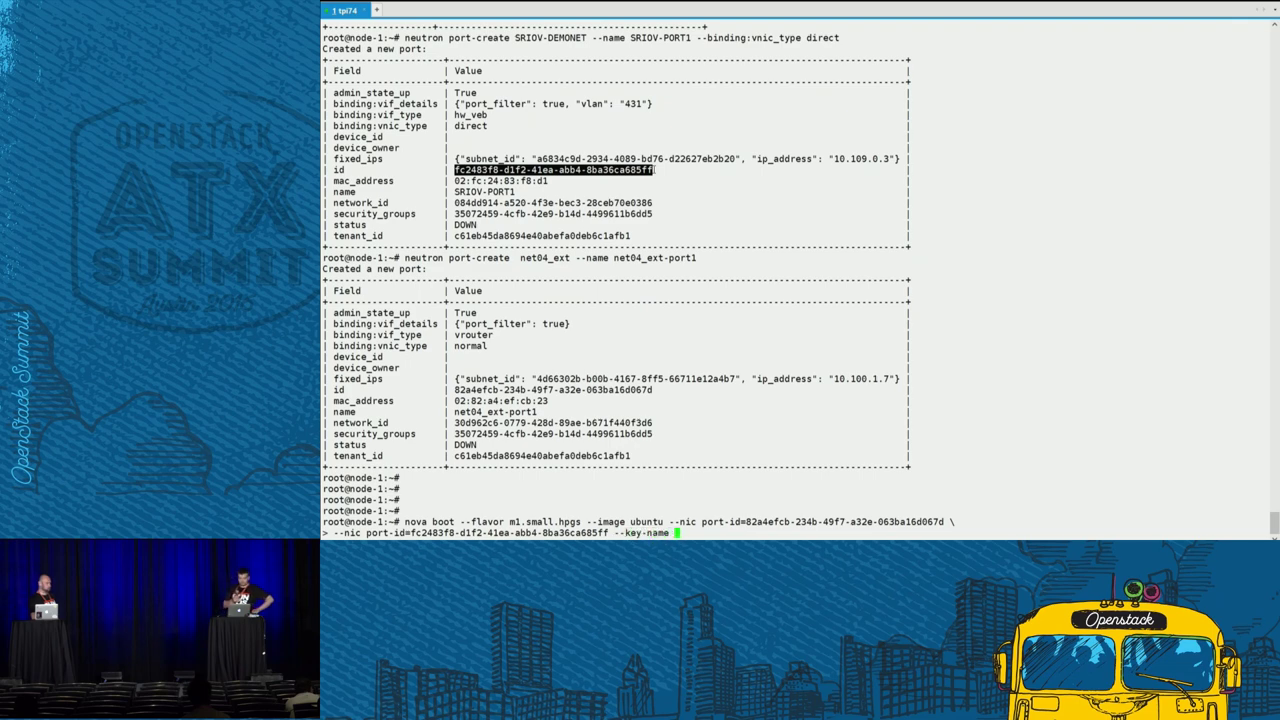
pyautogui.write('test-key ')
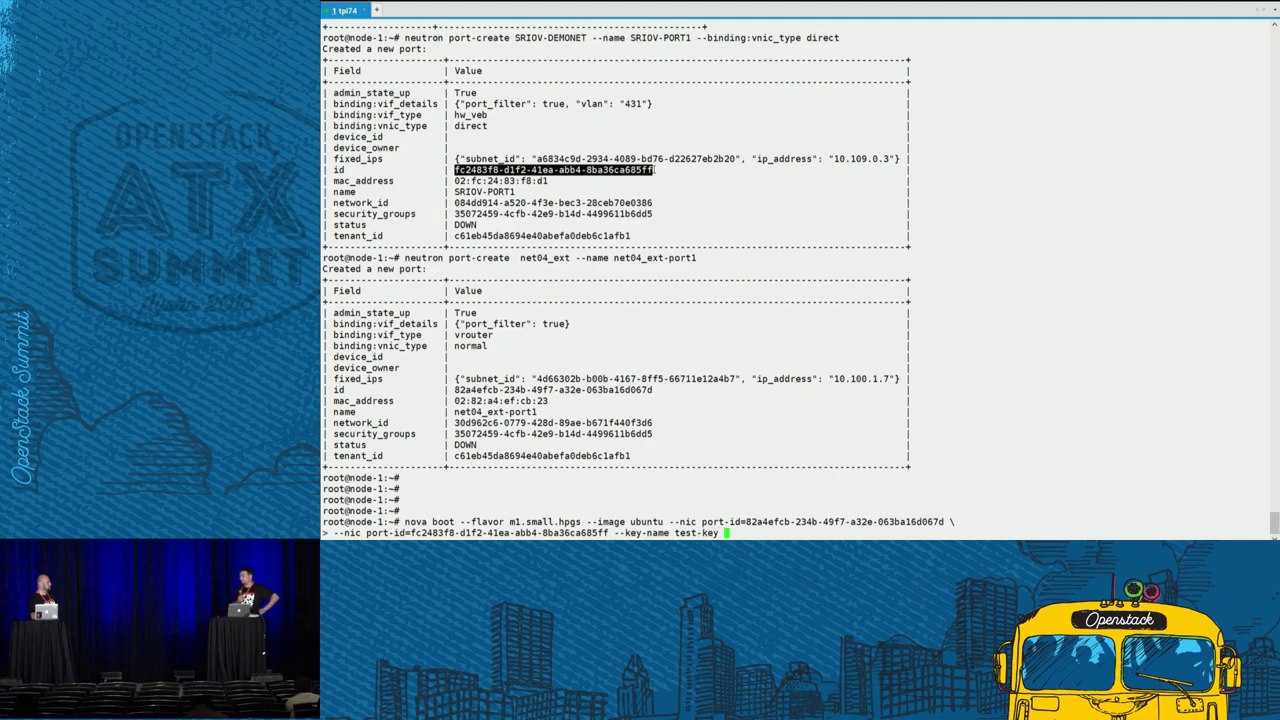
pyautogui.write('sriov')
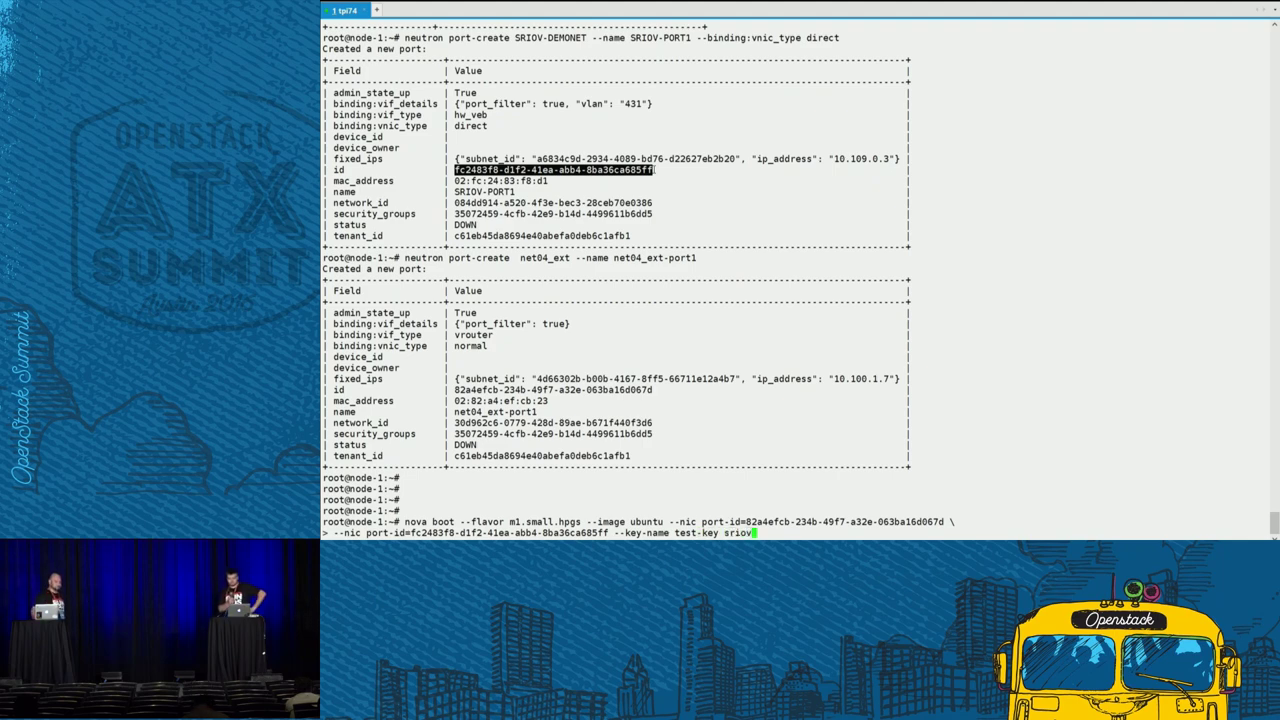
pyautogui.write('-demo-vm')
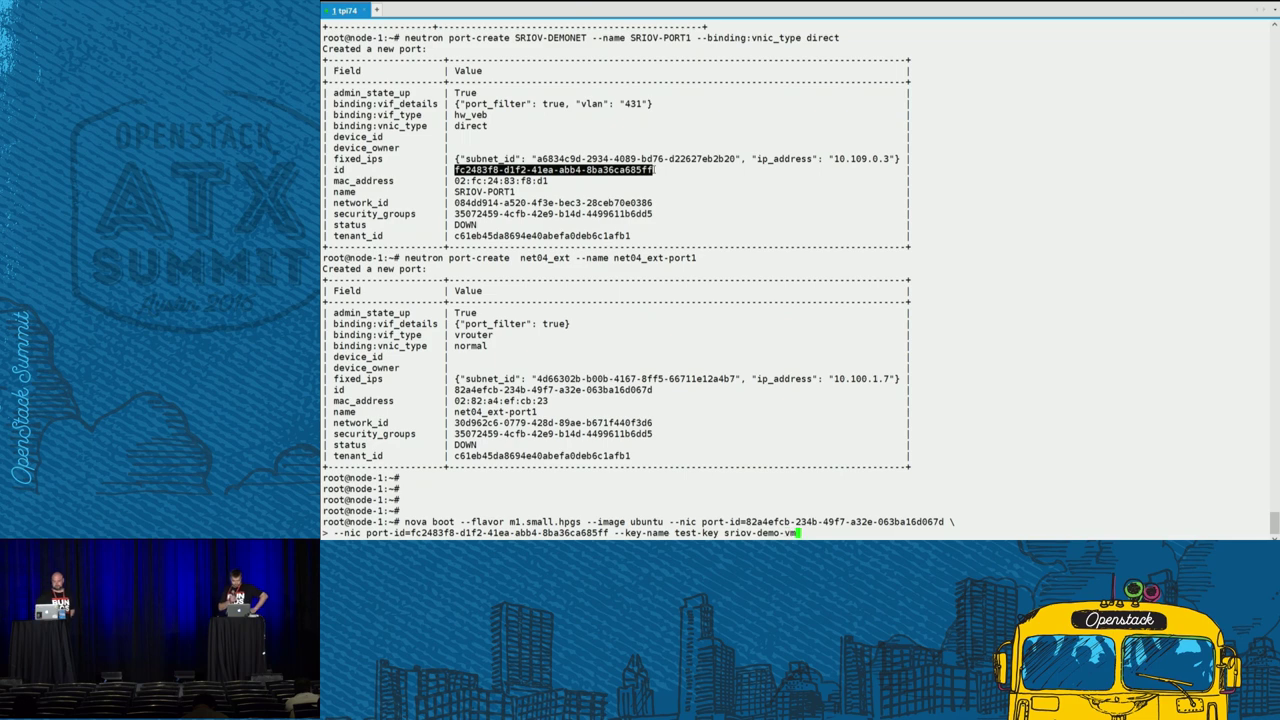
pyautogui.press('Return')
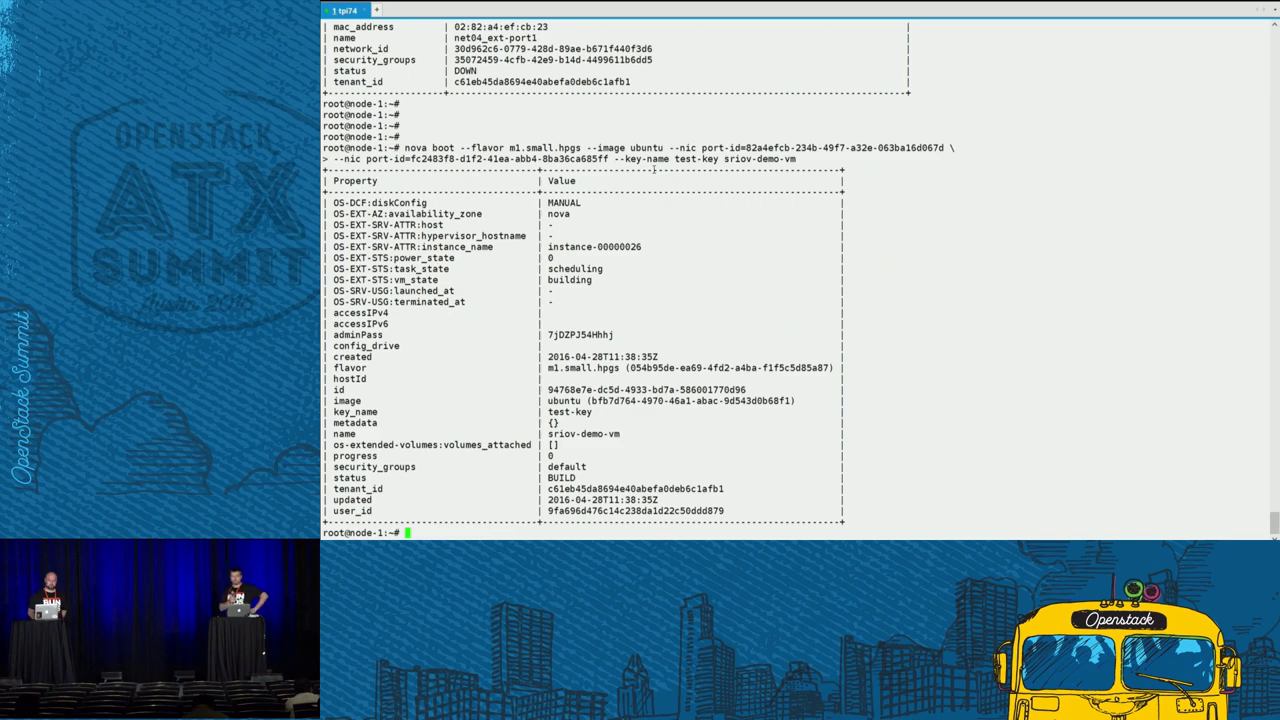
# - Run nova list to confirm sriov-demo-vm is ACTIVE, then return to a cleared nailgun shell
pyautogui.press('Return')
pyautogui.press('Return')
pyautogui.press('Return')
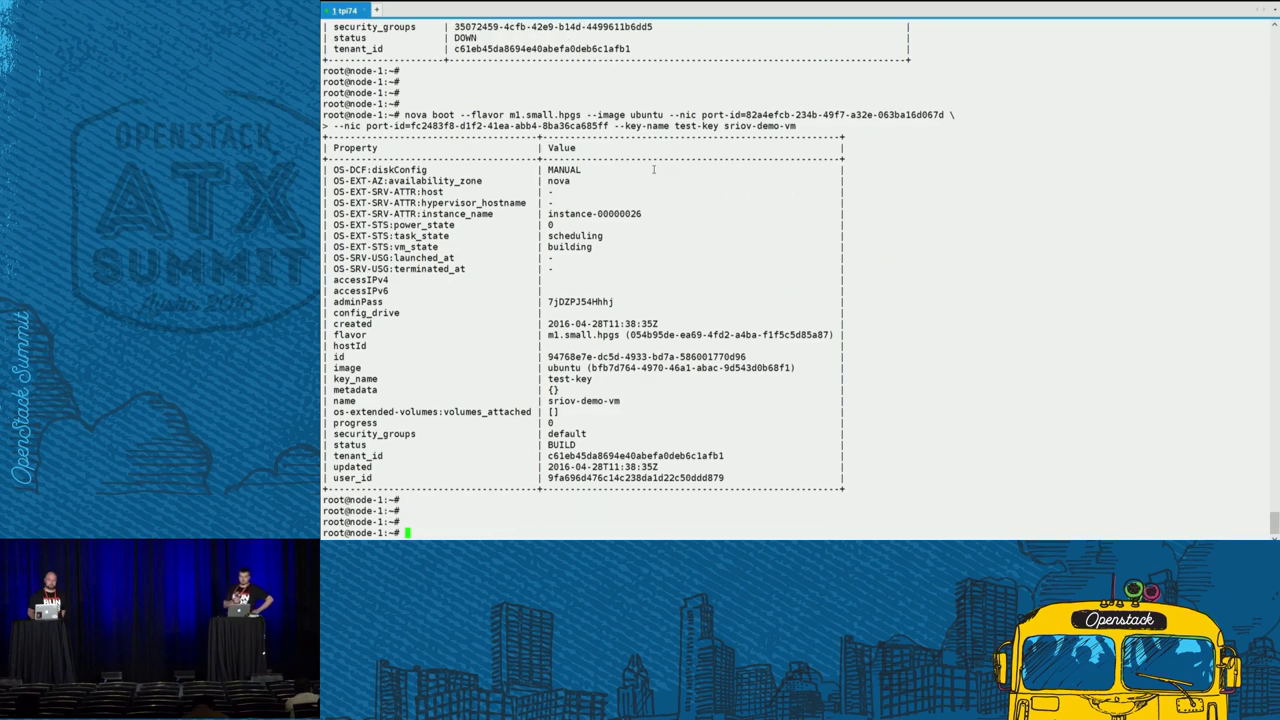
pyautogui.write('nova list')
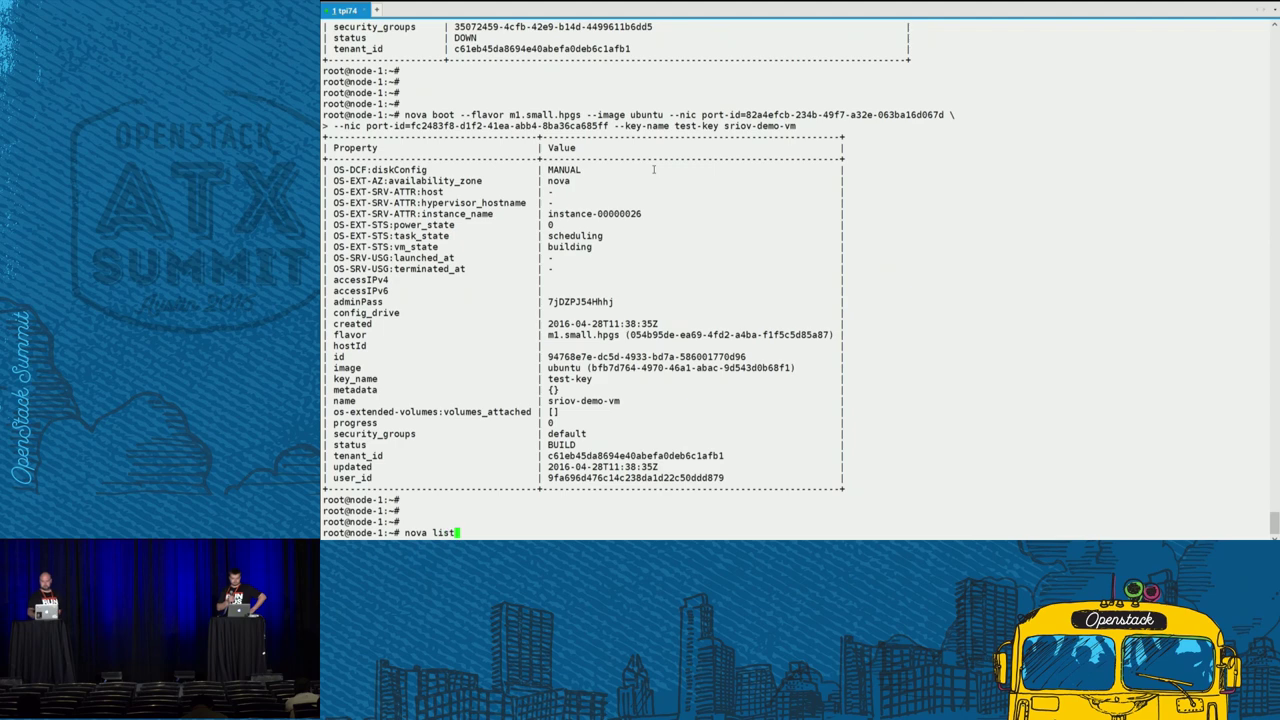
pyautogui.press('Return')
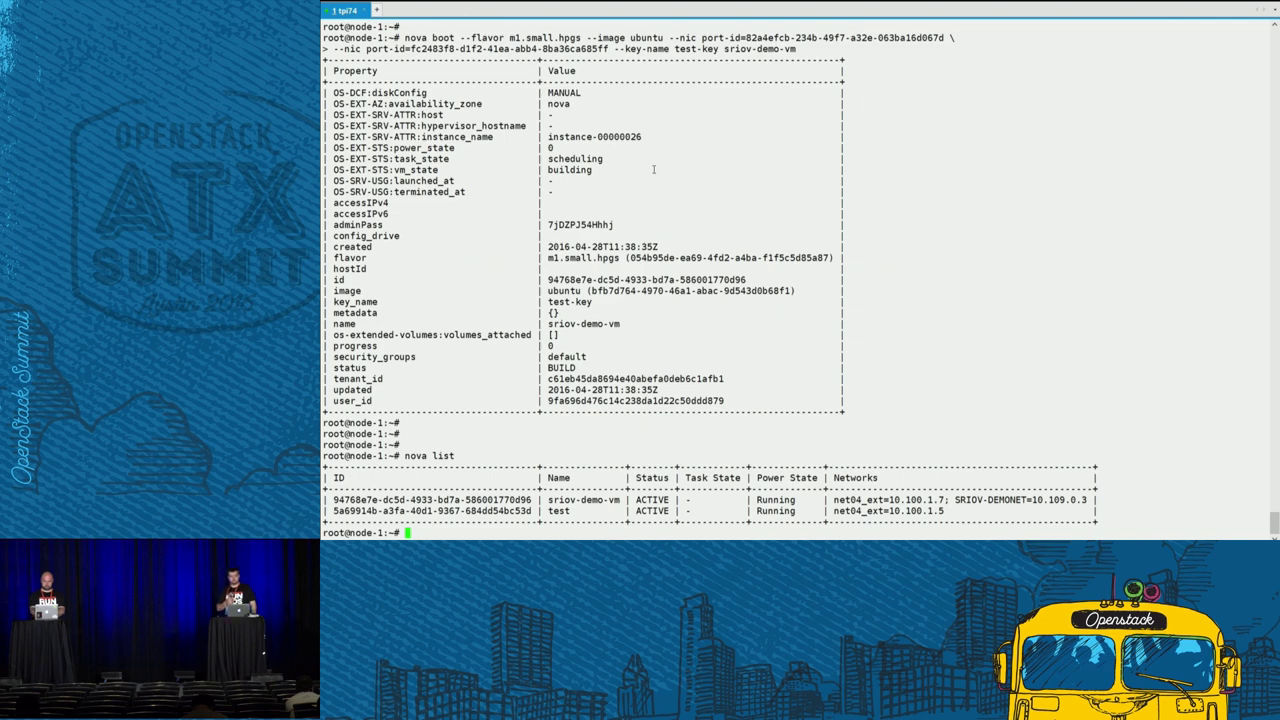
pyautogui.hotkey('ctrl', 'd')
pyautogui.hotkey('ctrl', 'l')
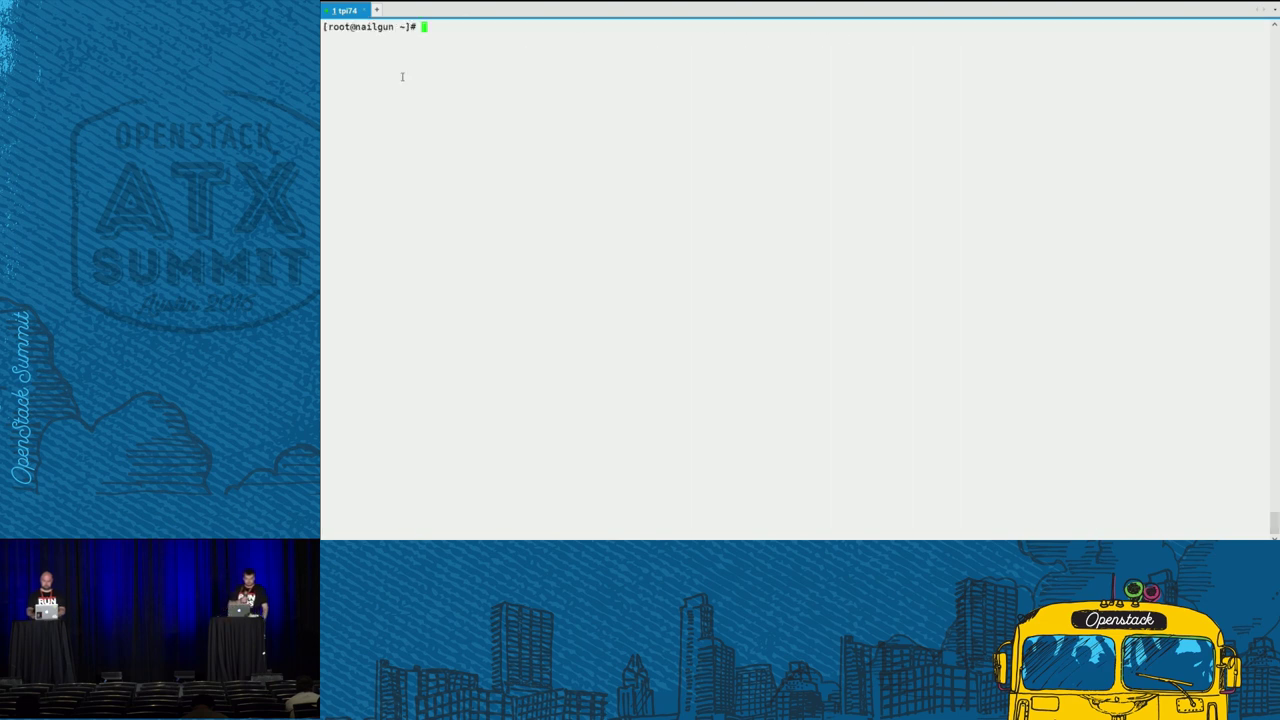
pyautogui.write('ssh ')
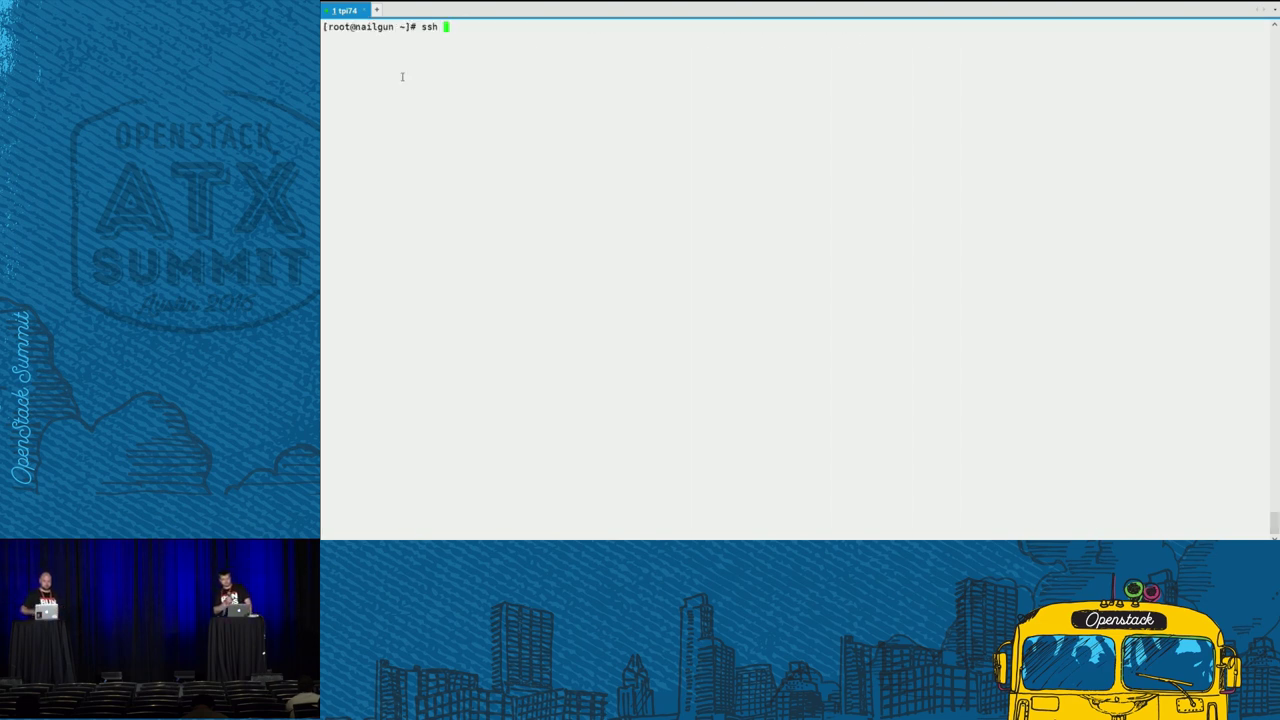
pyautogui.write('ubuntu')
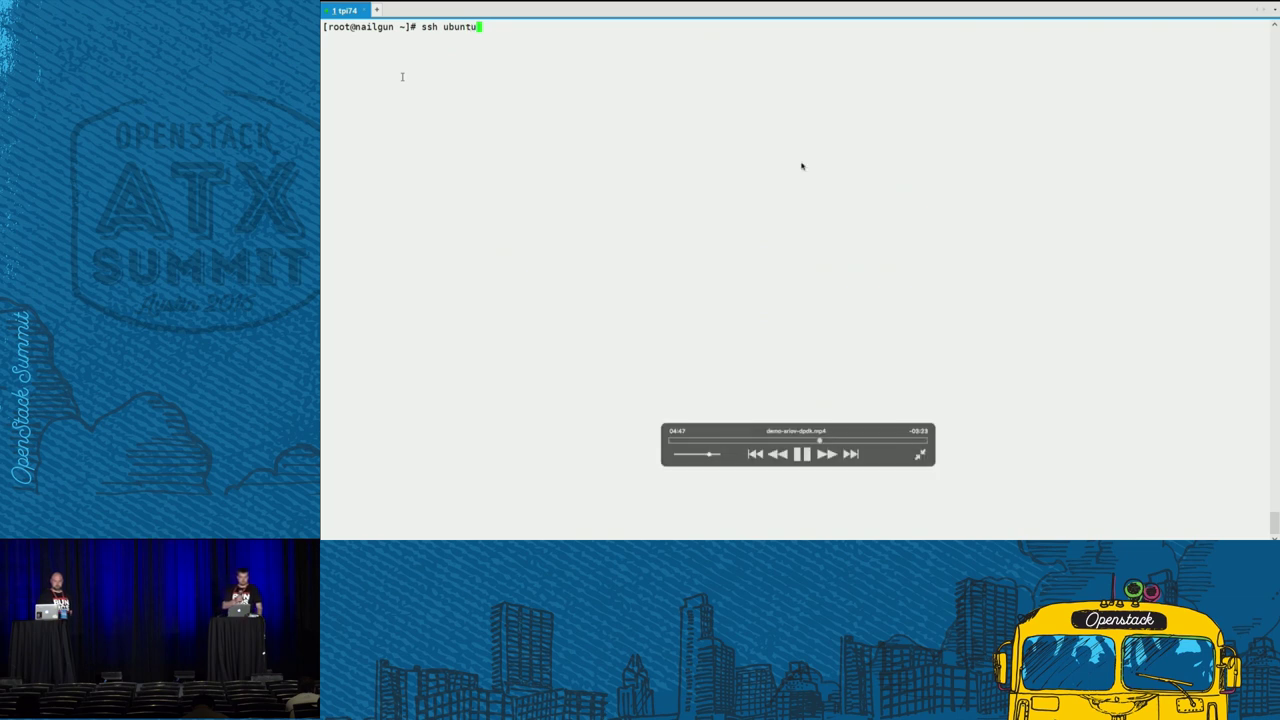
pyautogui.write('@10.')
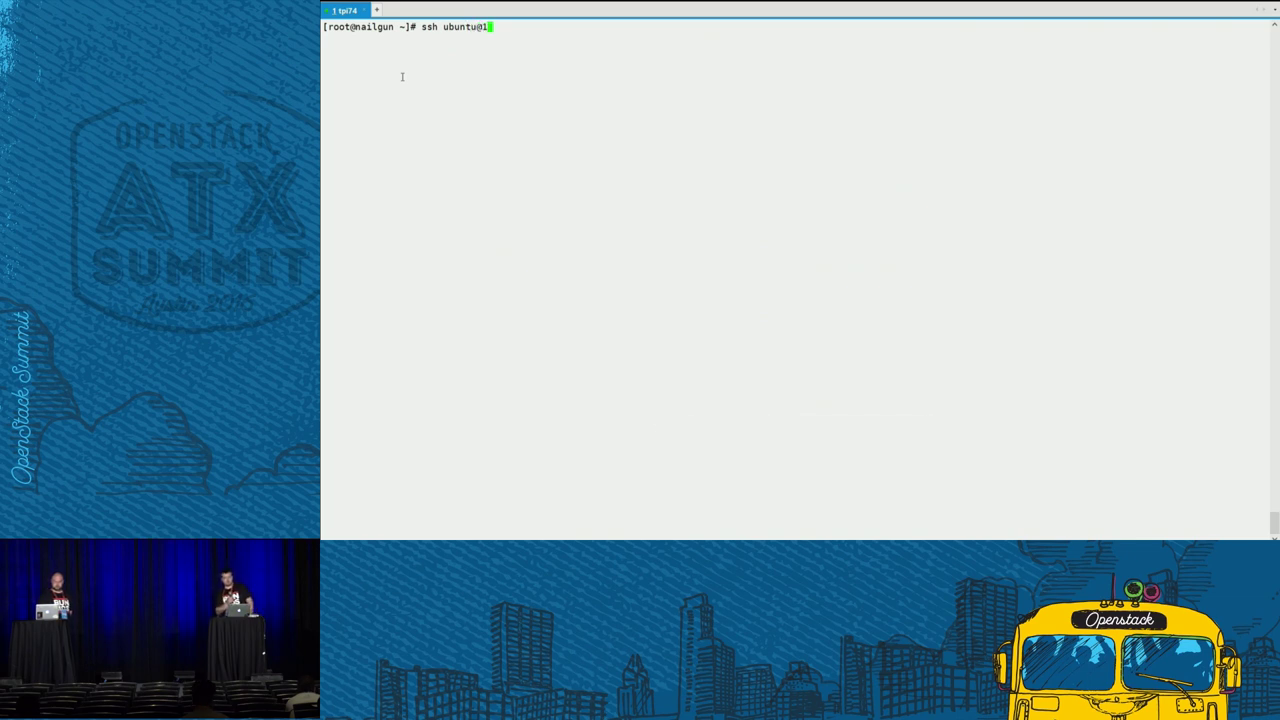
pyautogui.moveTo(800, 163)
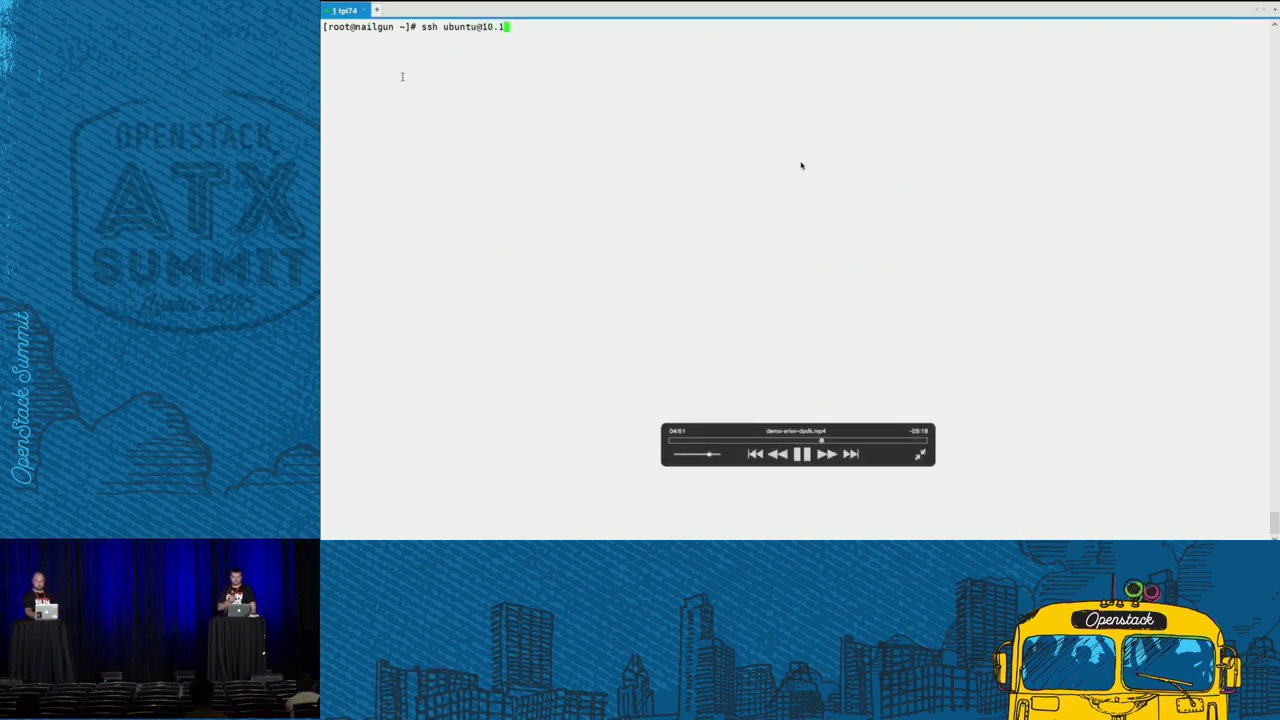
pyautogui.write('100.1.7')
pyautogui.press('Return')
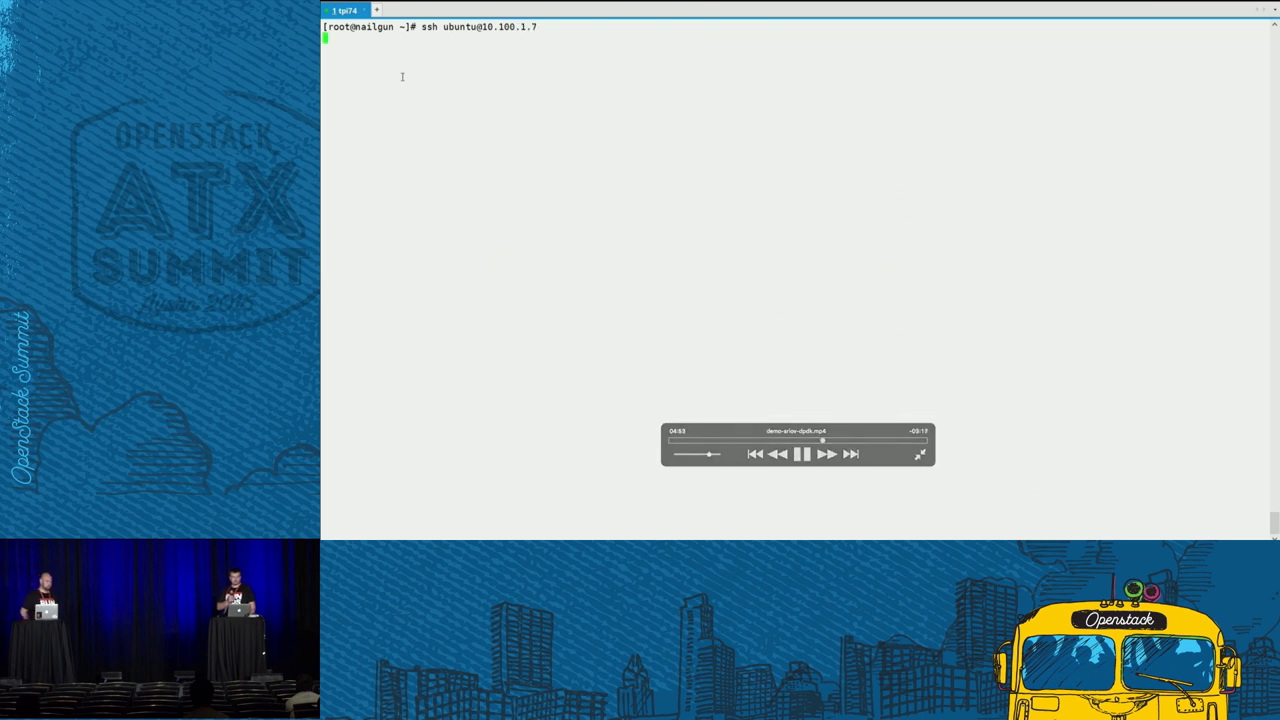
# - Run lspci | grep -i virtual and highlight the Intel I350 Virtual Function line
pyautogui.write('ls')
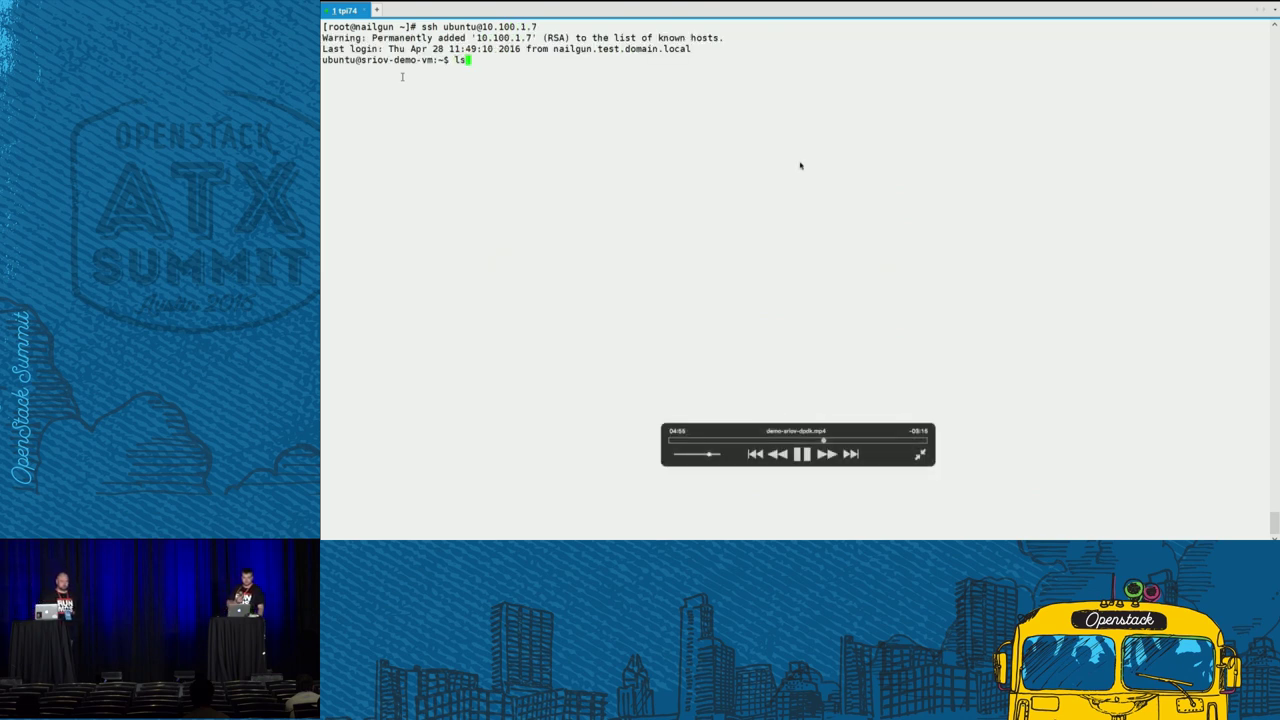
pyautogui.write('pci | ')
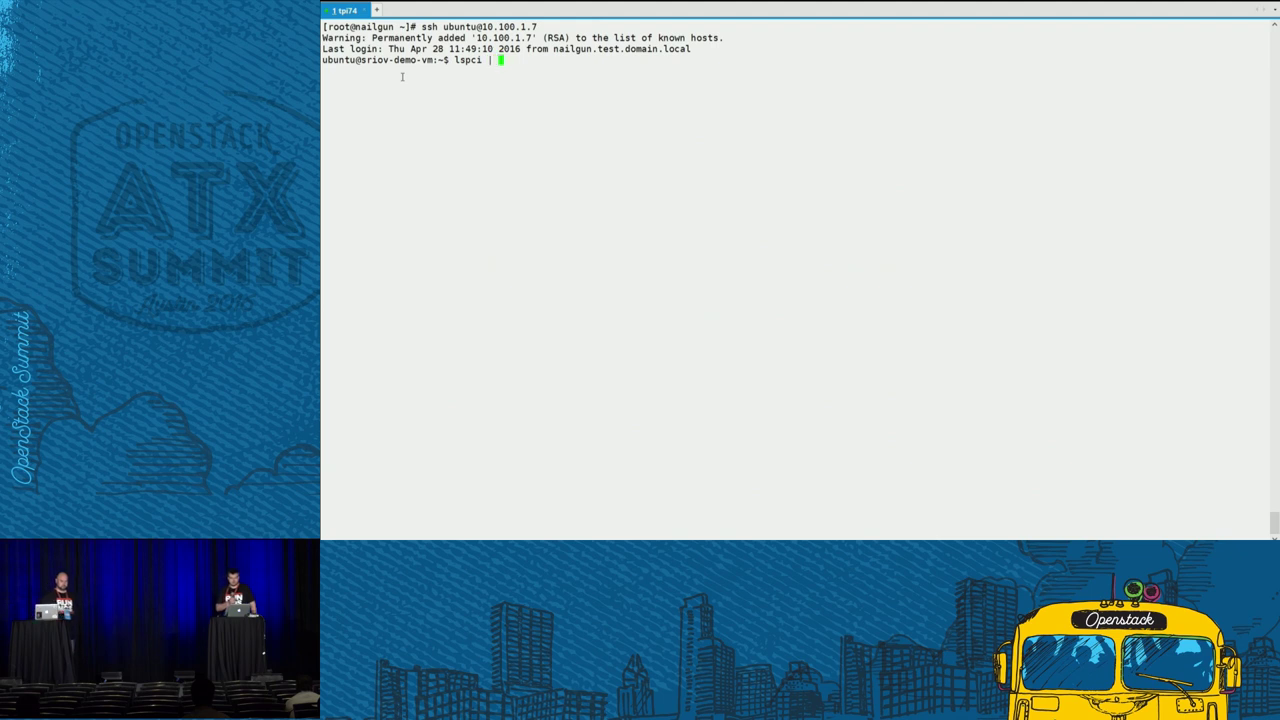
pyautogui.write('grep -i vi')
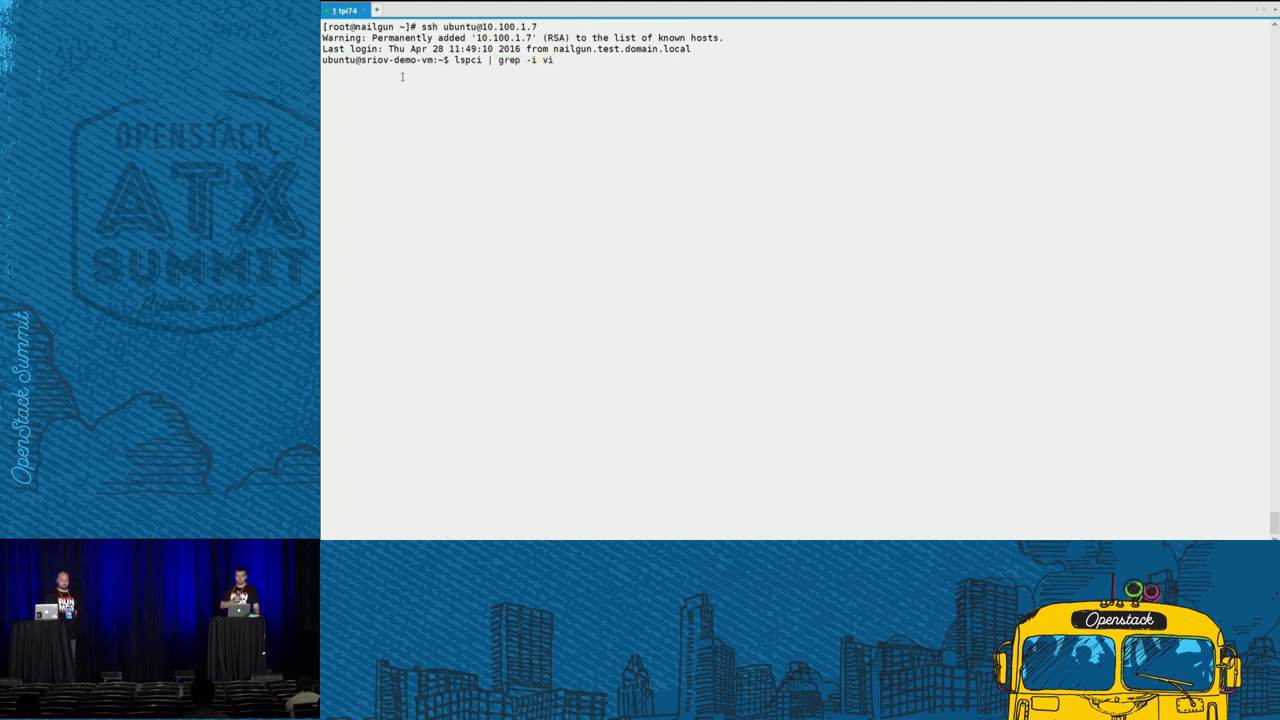
pyautogui.write('rtual')
pyautogui.press('Return')
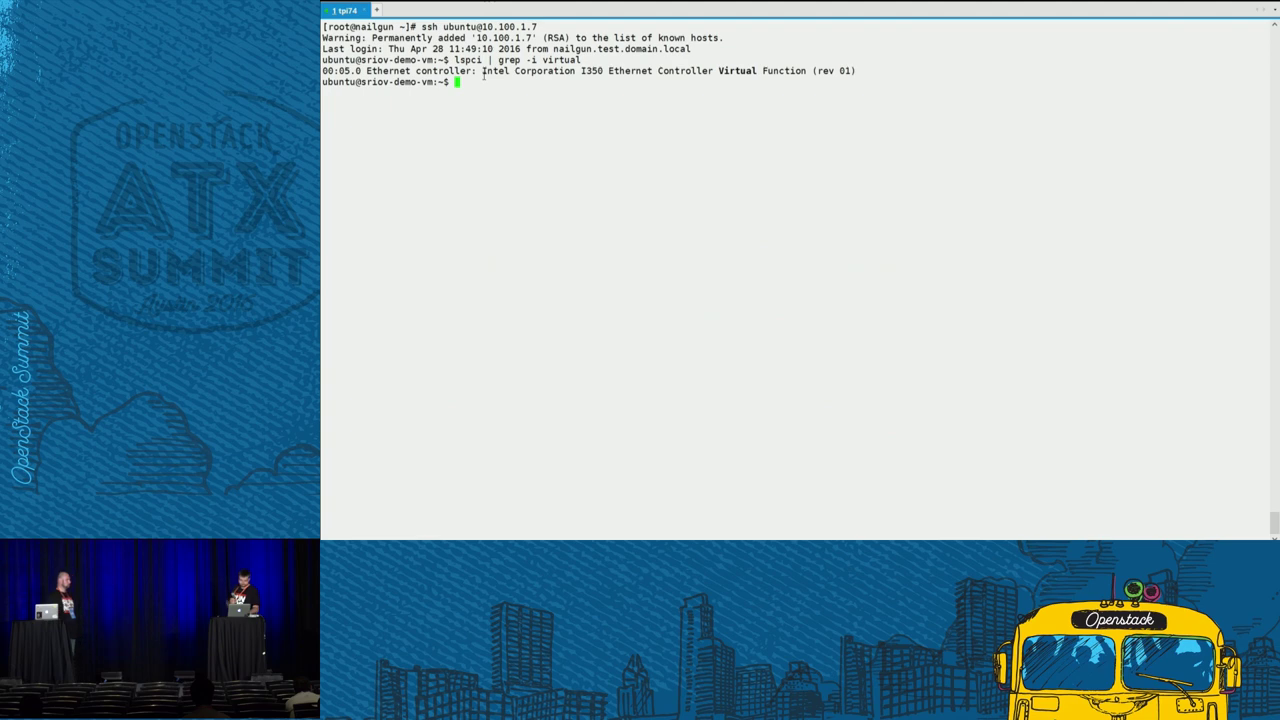
pyautogui.moveTo(484, 71); pyautogui.dragTo(812, 72)
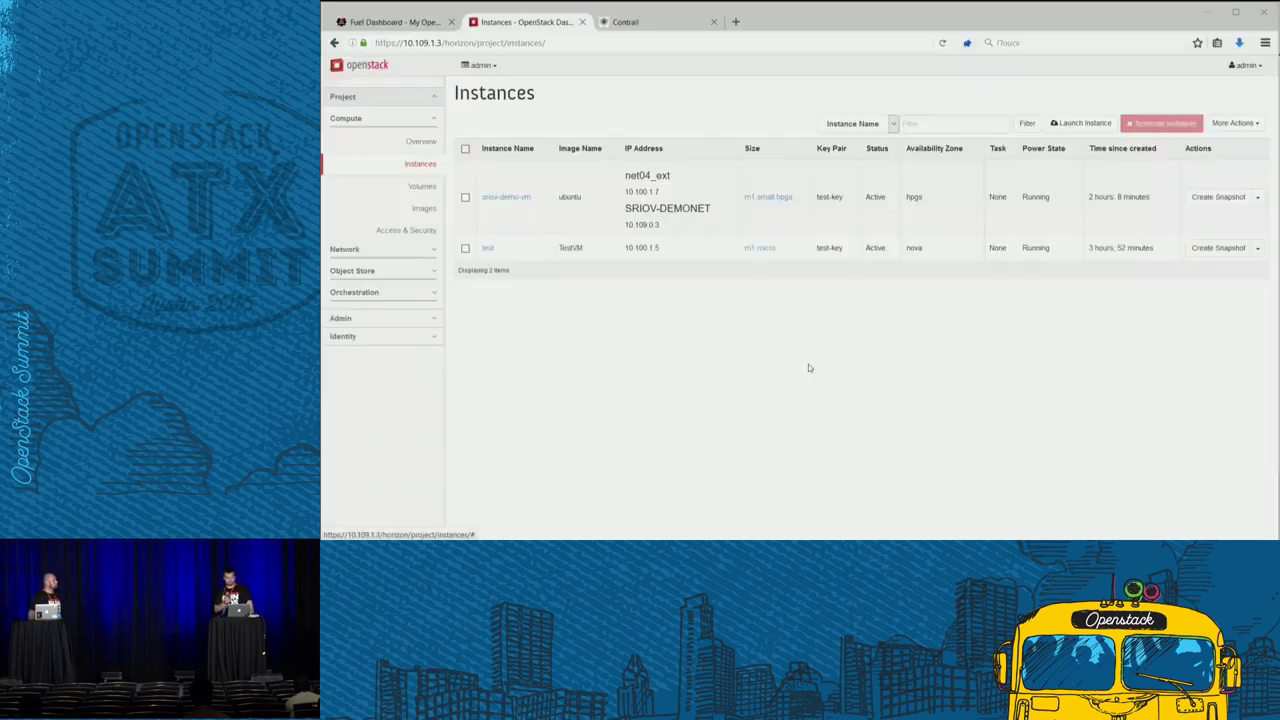
# - Start a new instance named dpdk-pktgen in the hpgs availability zone
pyautogui.click(1082, 123)
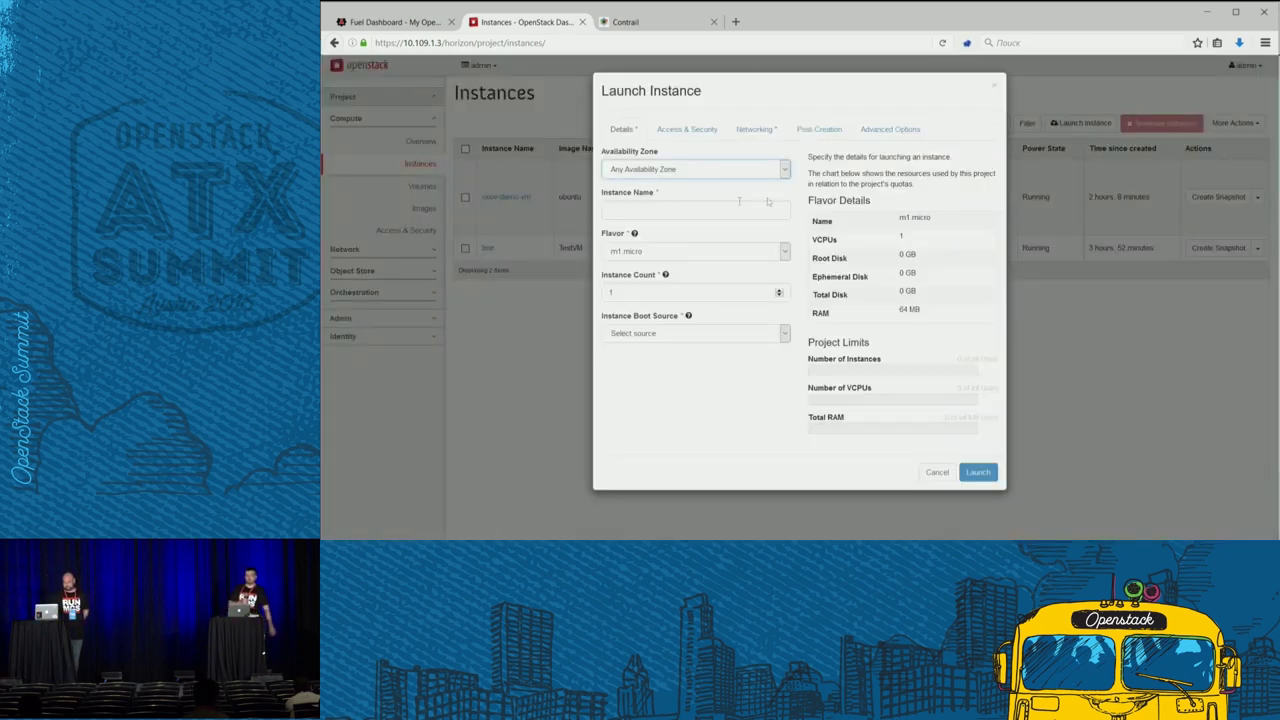
pyautogui.click(686, 170)
pyautogui.click(686, 190)
pyautogui.click(665, 211)
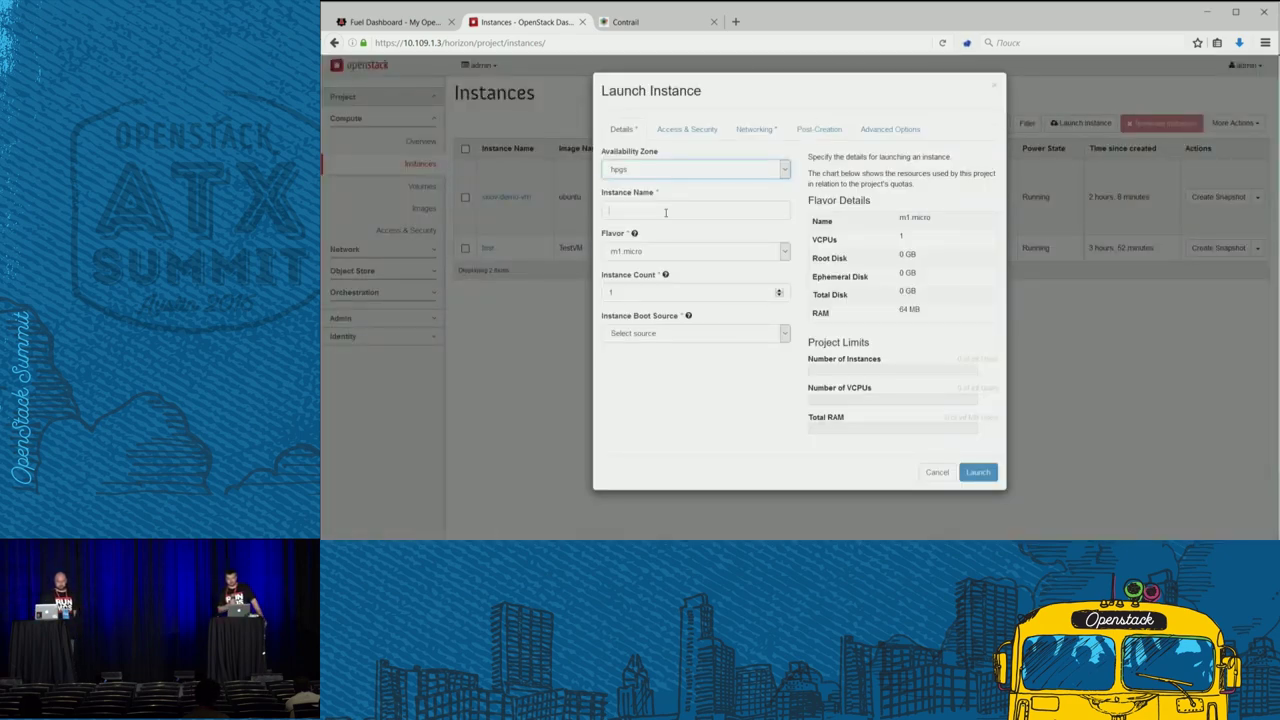
pyautogui.write('dpdk-')
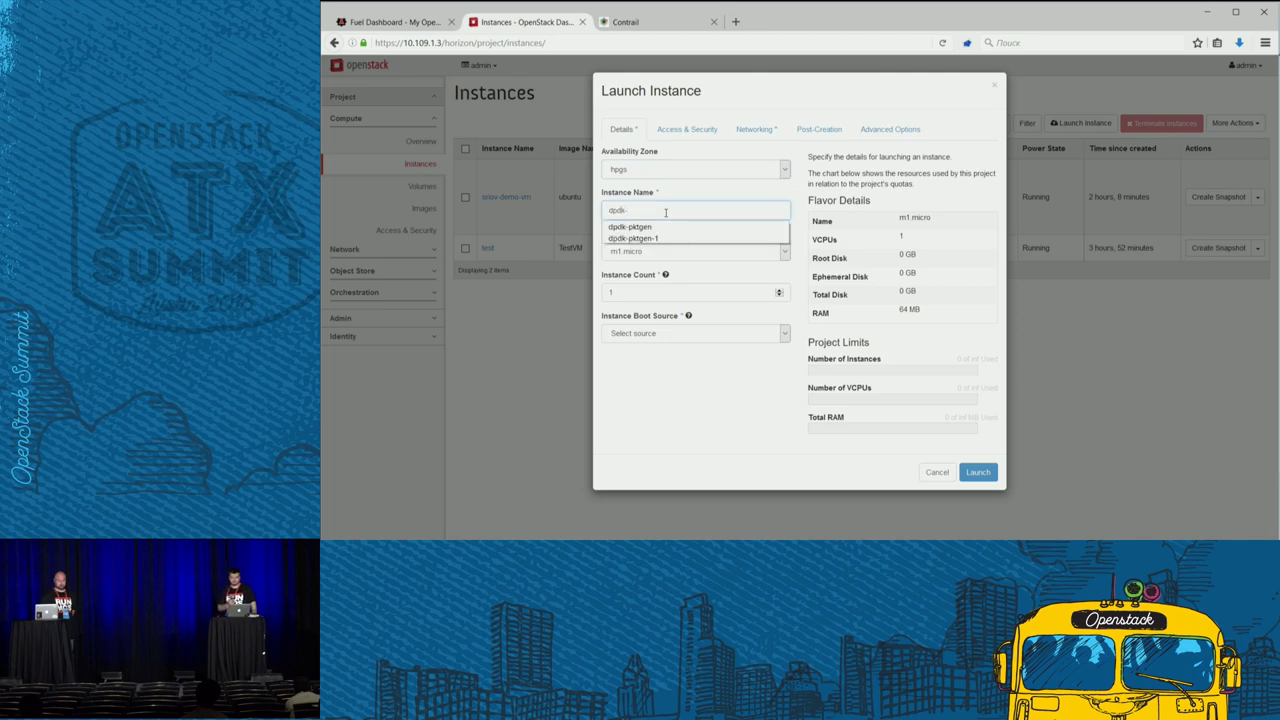
pyautogui.press('Down')
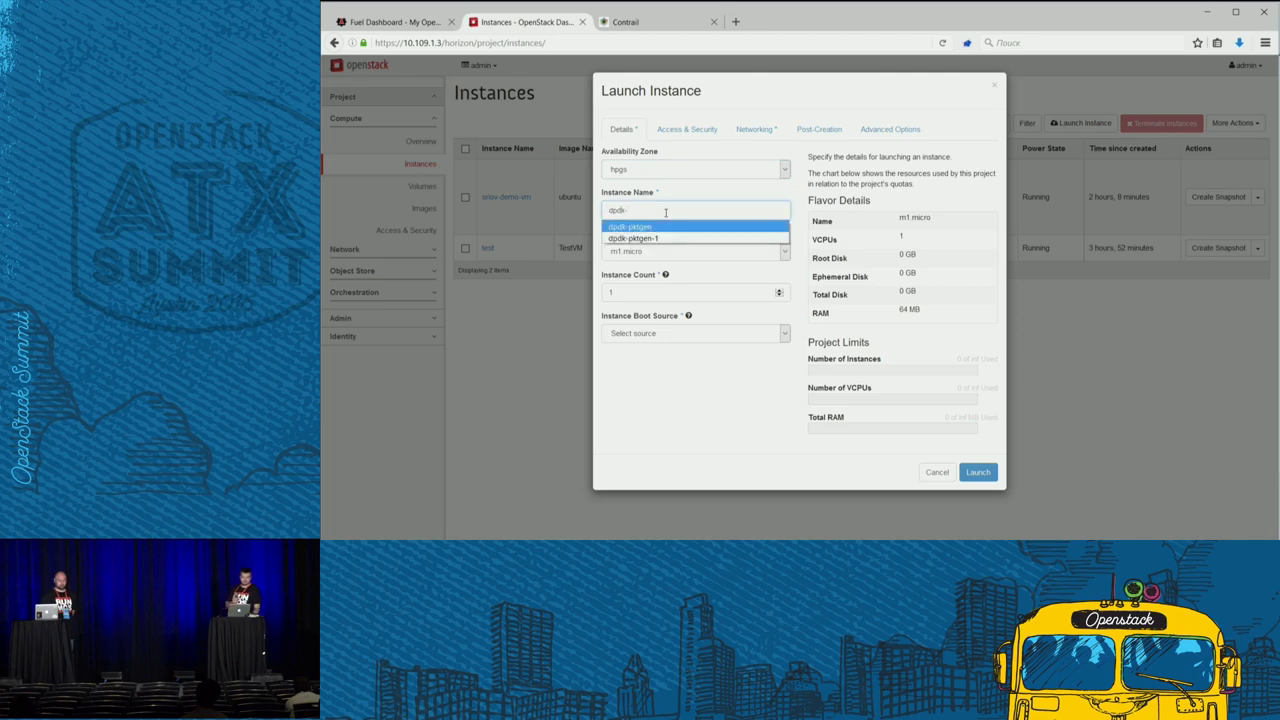
pyautogui.press('Return')
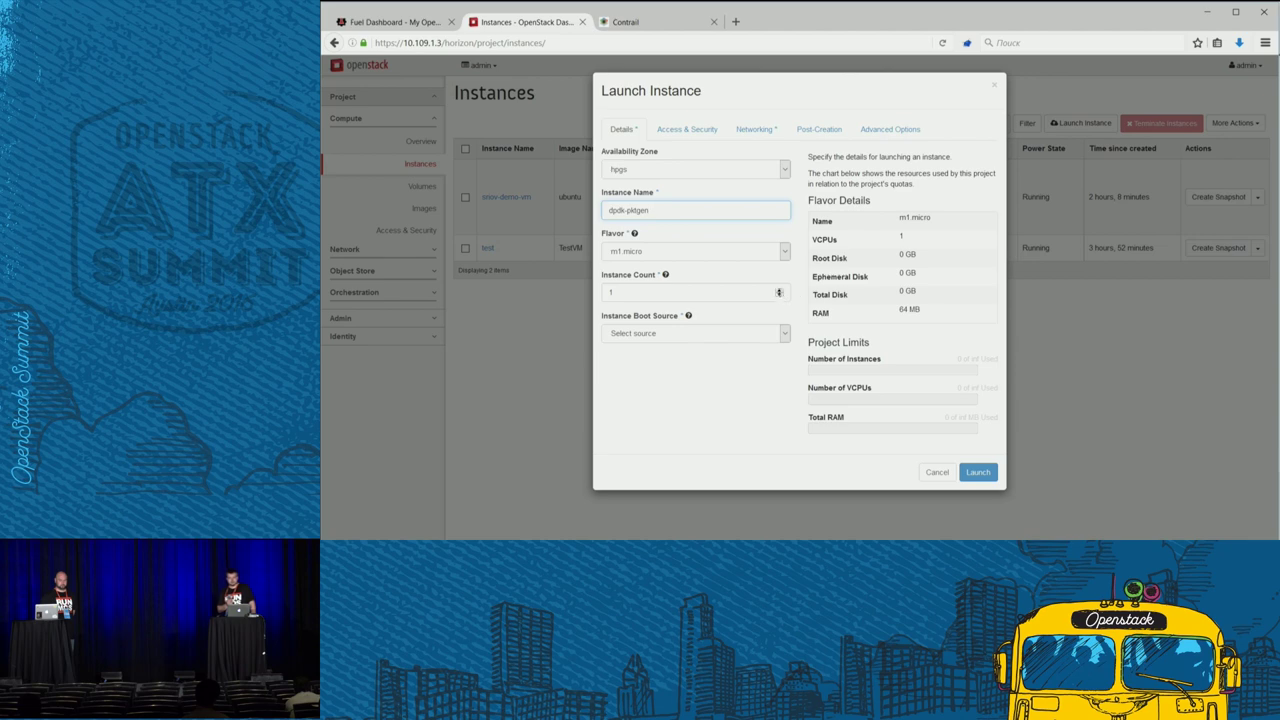
# - Boot the instances from the dpdk-pktgen image, attach net04_ext, and launch them
pyautogui.click(785, 332)
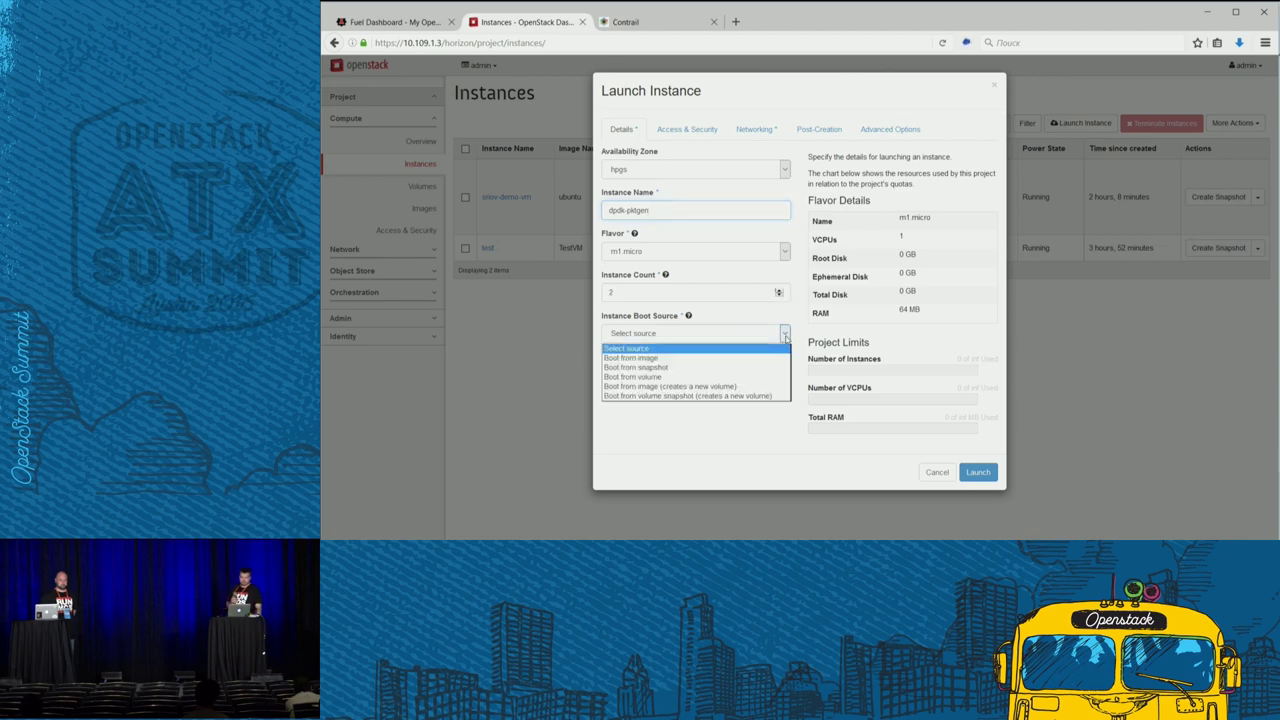
pyautogui.click(720, 357)
pyautogui.click(716, 374)
pyautogui.click(706, 402)
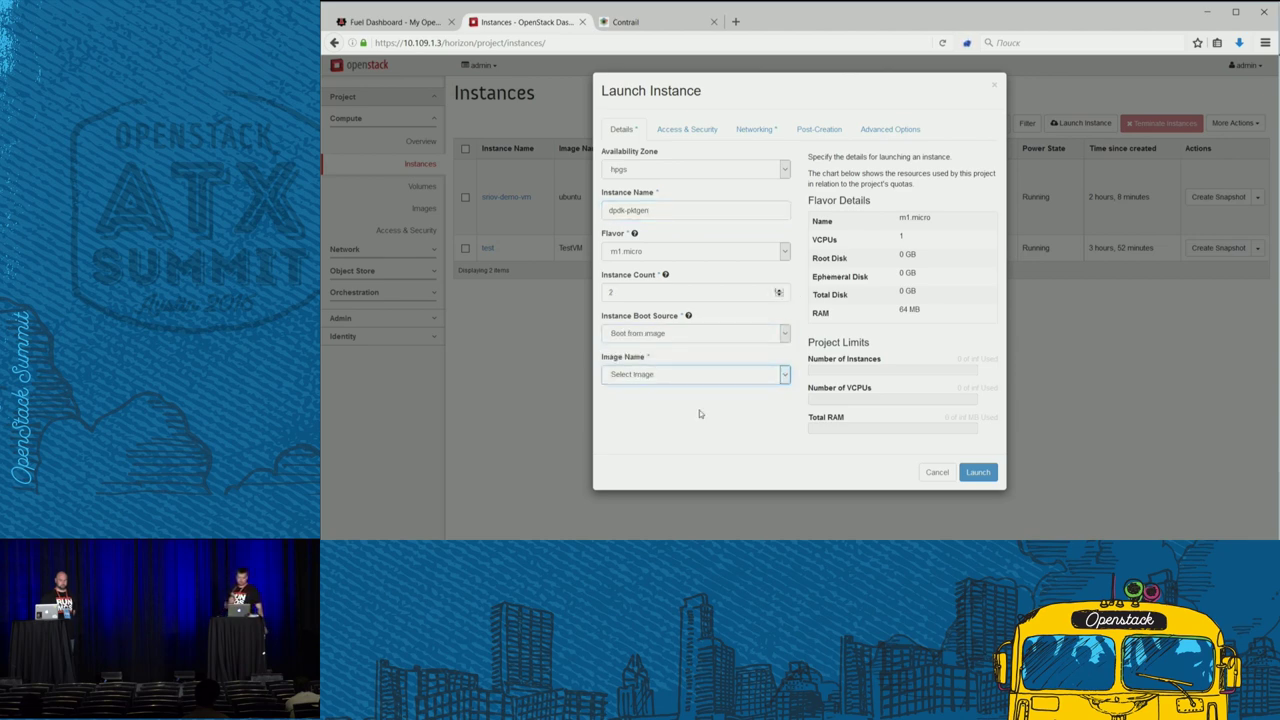
pyautogui.click(692, 130)
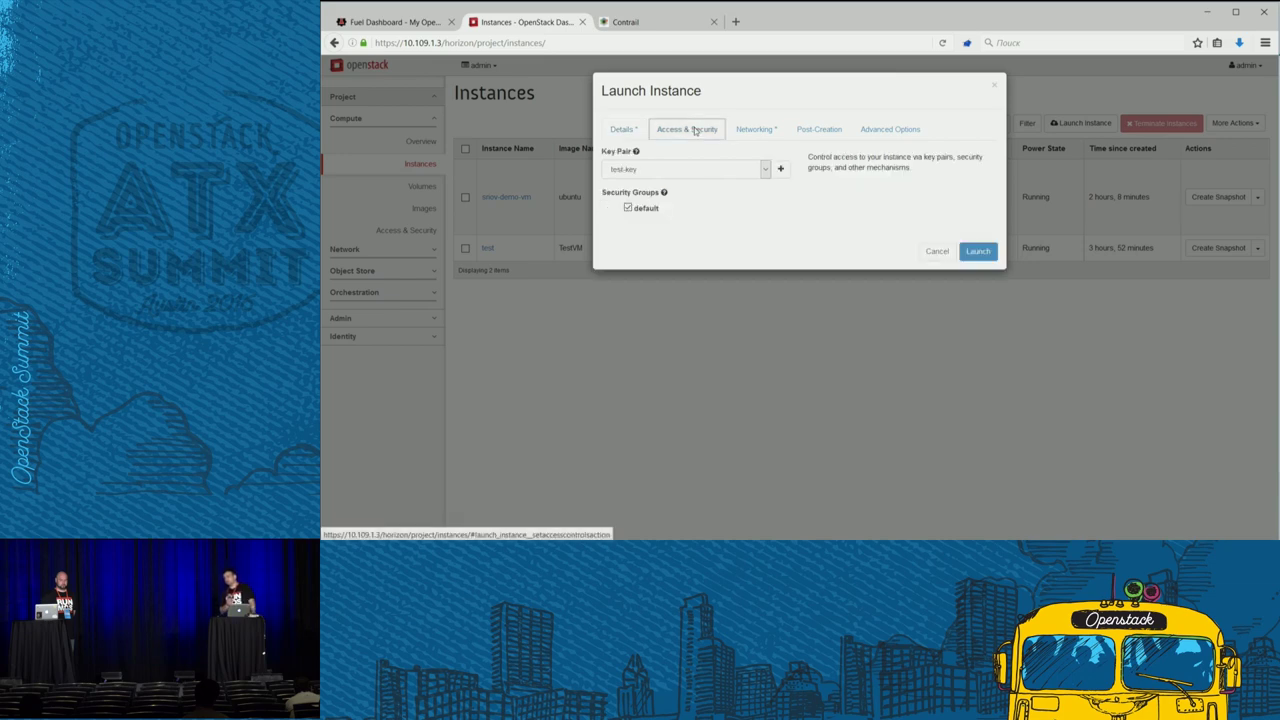
pyautogui.click(753, 130)
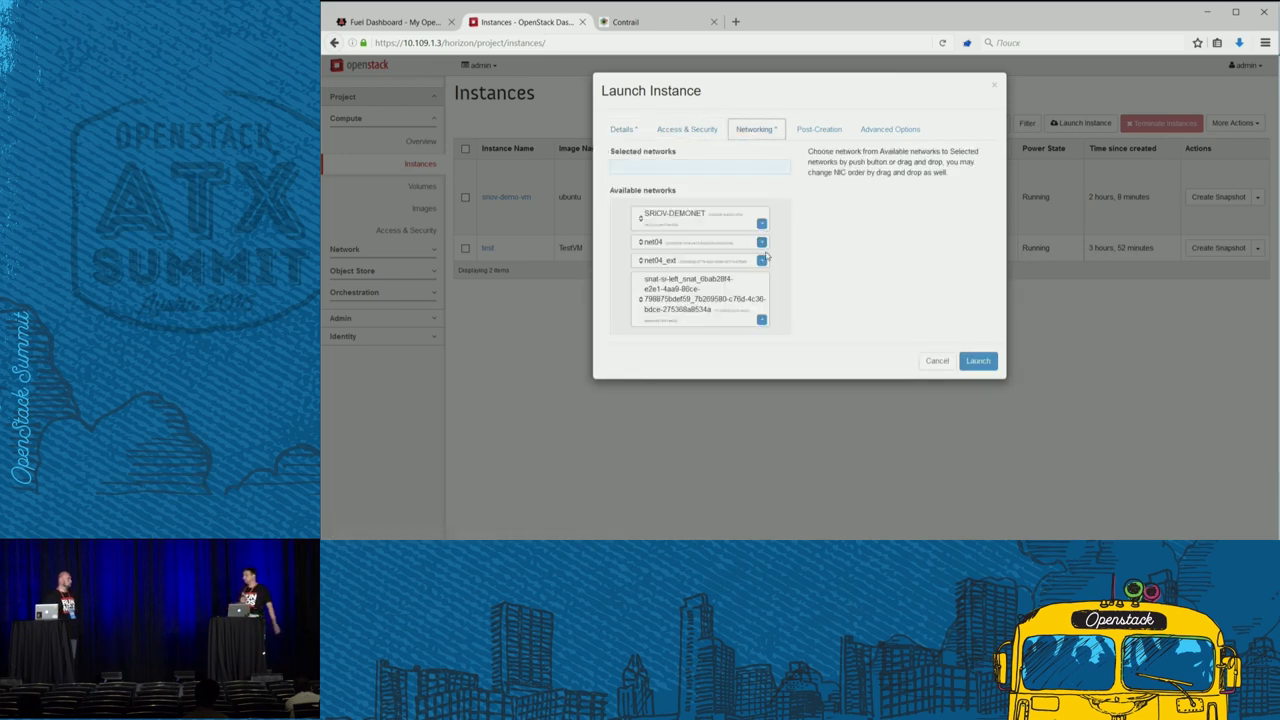
pyautogui.click(762, 262)
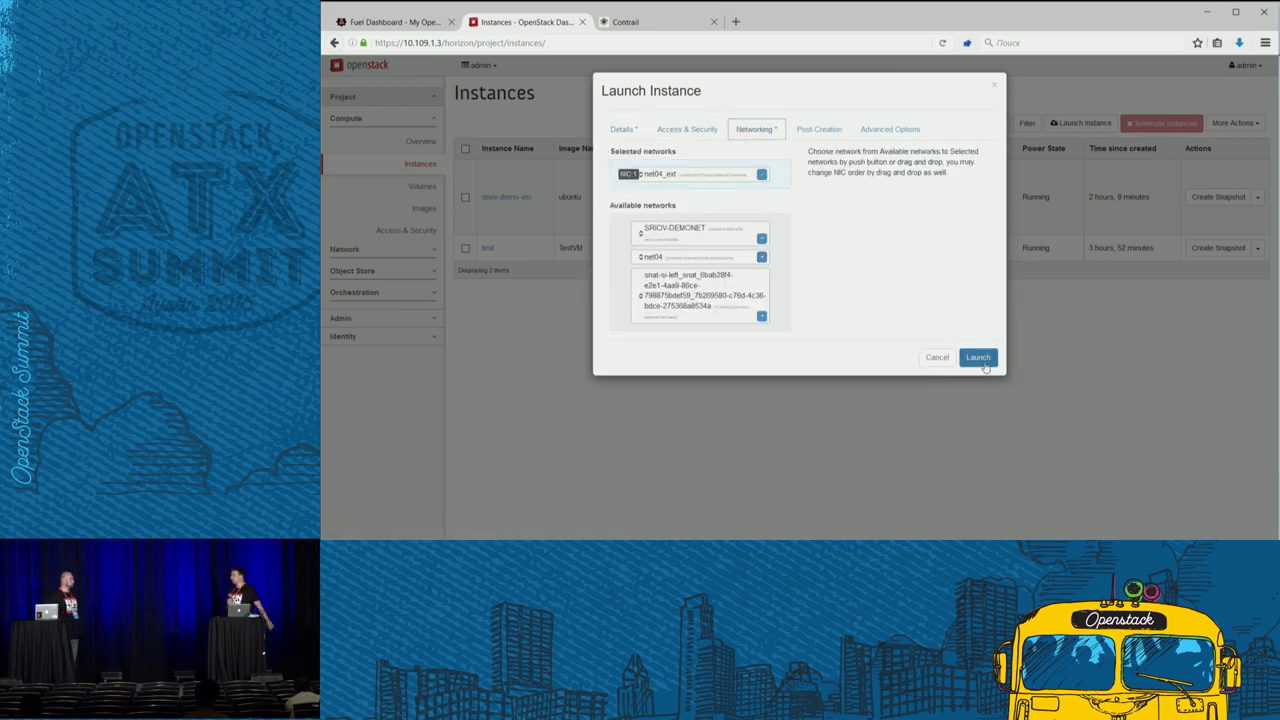
pyautogui.click(978, 358)
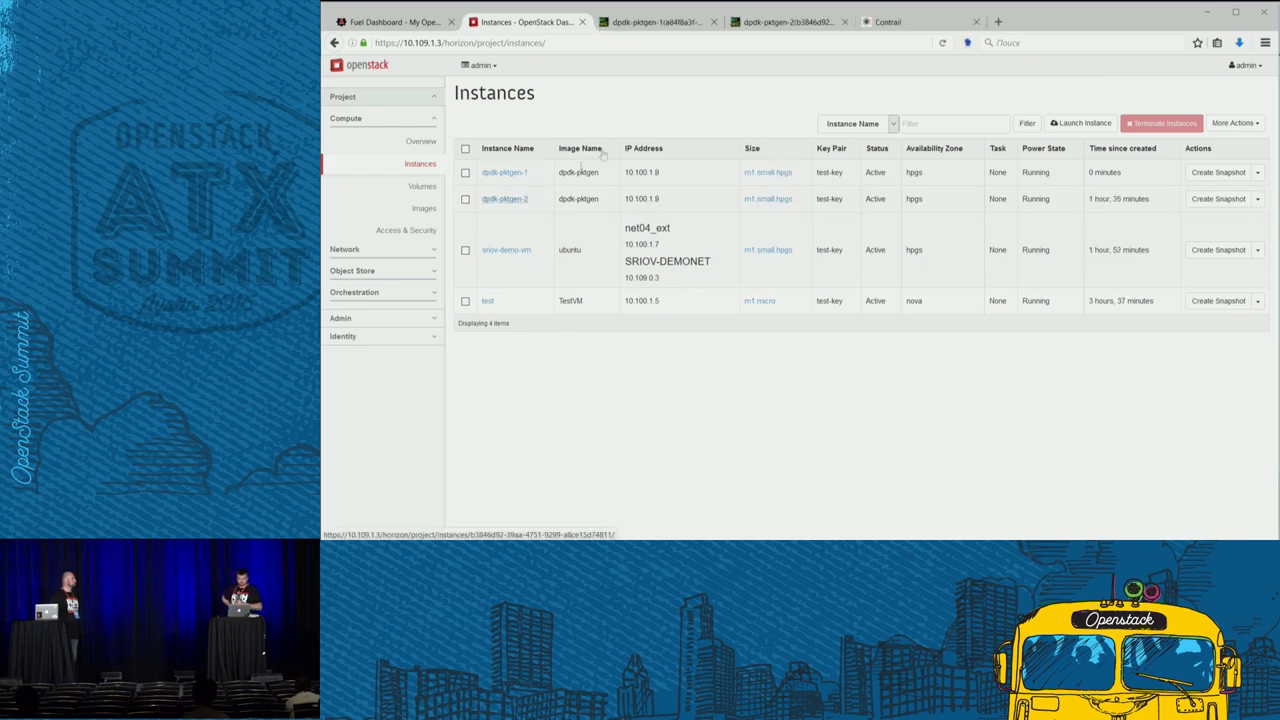
# - In the dpdk-pktgen-1 console, print the dpdkgen.cfg configuration file
pyautogui.click(658, 24)
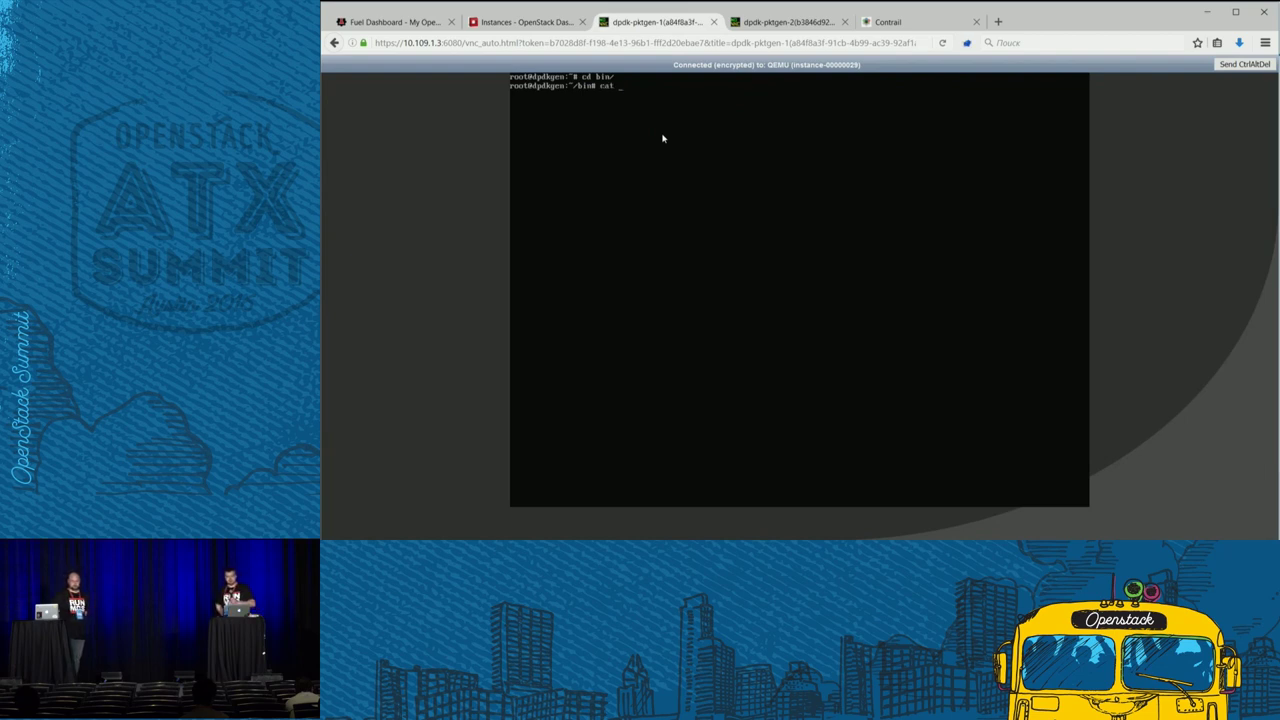
pyautogui.write('dpdkgen')
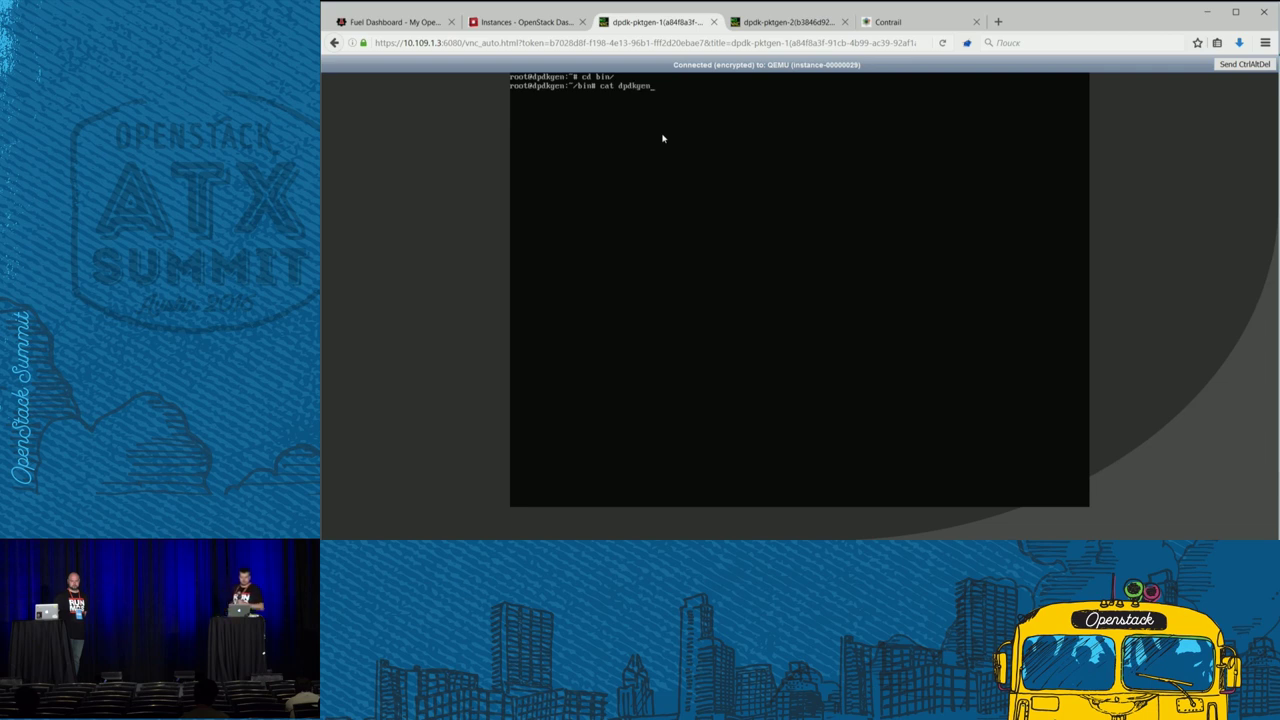
pyautogui.press('Tab')
pyautogui.press('Return')
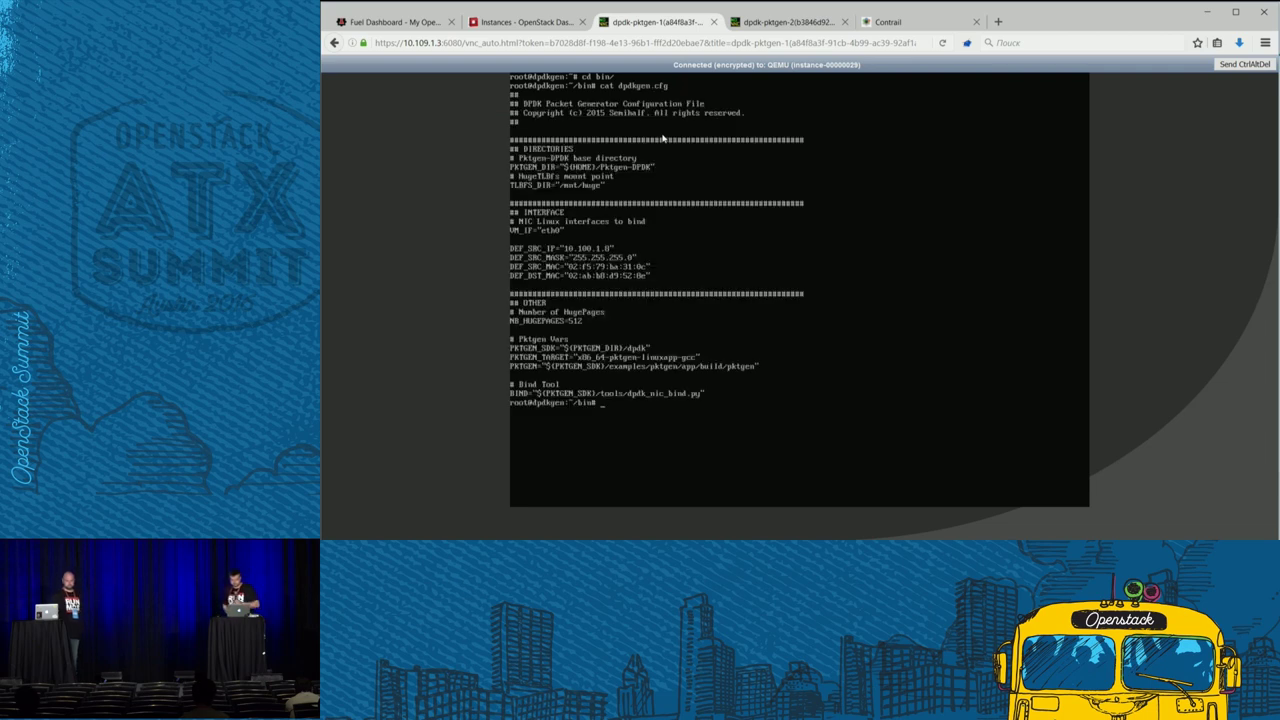
# - Run ./dpdkgen toward 10.100.1.9, start the packet generator, then go to dpdk-pktgen-2's console
pyautogui.write('./')
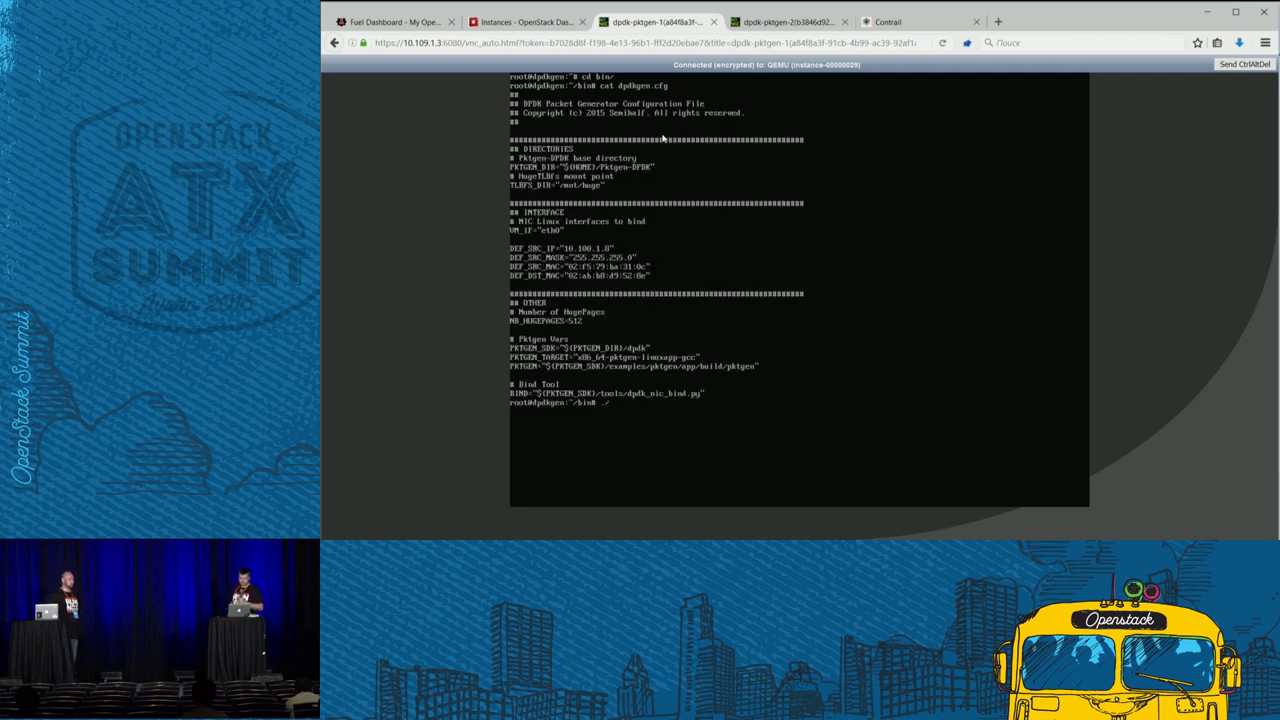
pyautogui.write('d')
pyautogui.press('Tab')
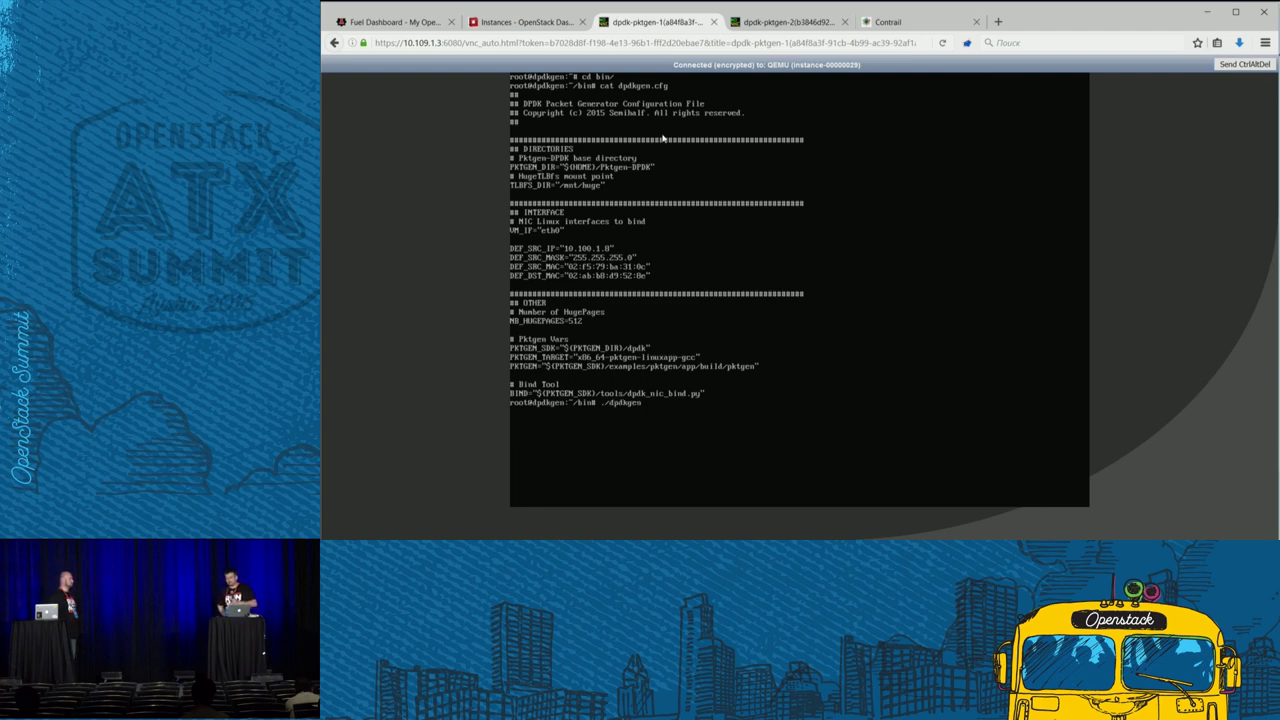
pyautogui.write('10.10')
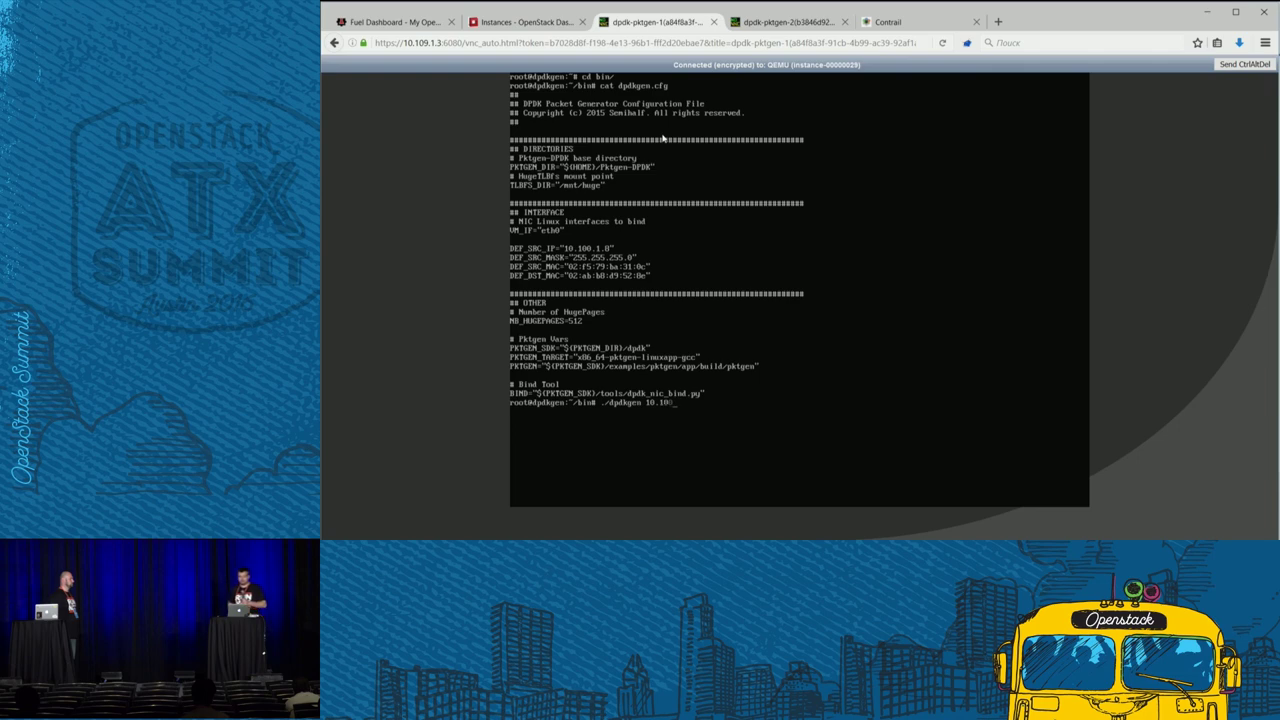
pyautogui.write('0.1')
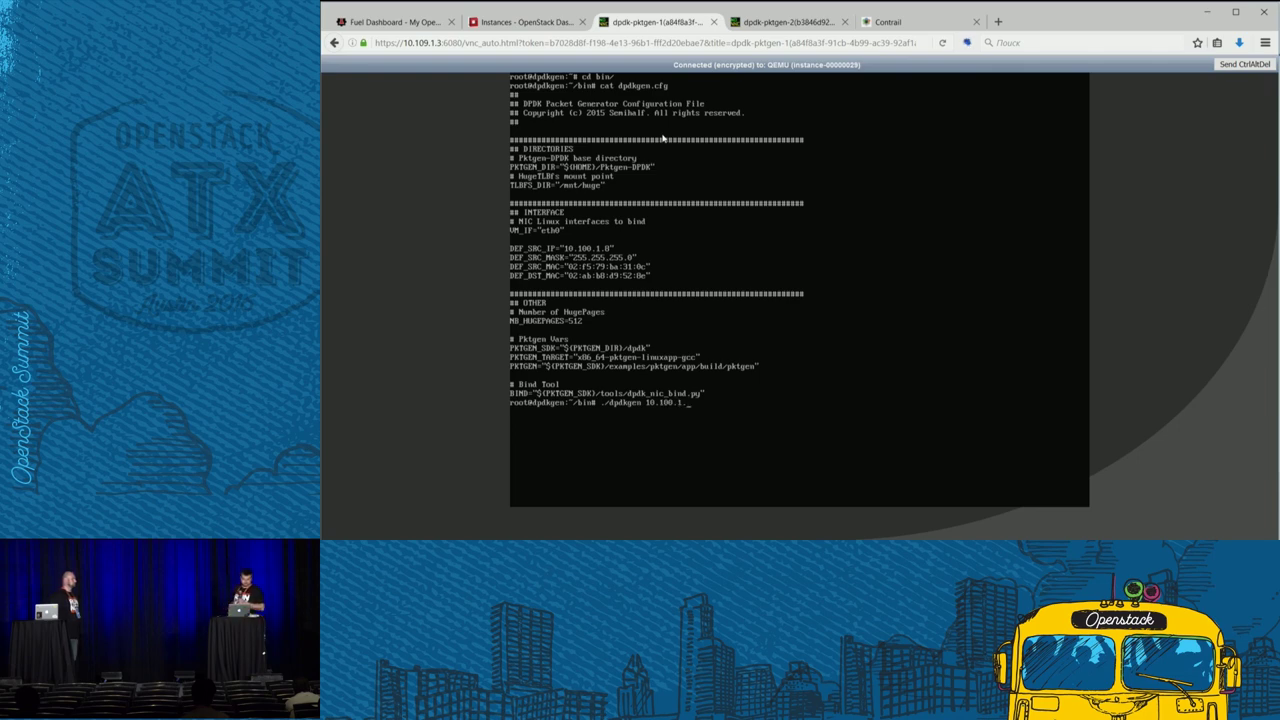
pyautogui.write('.2')
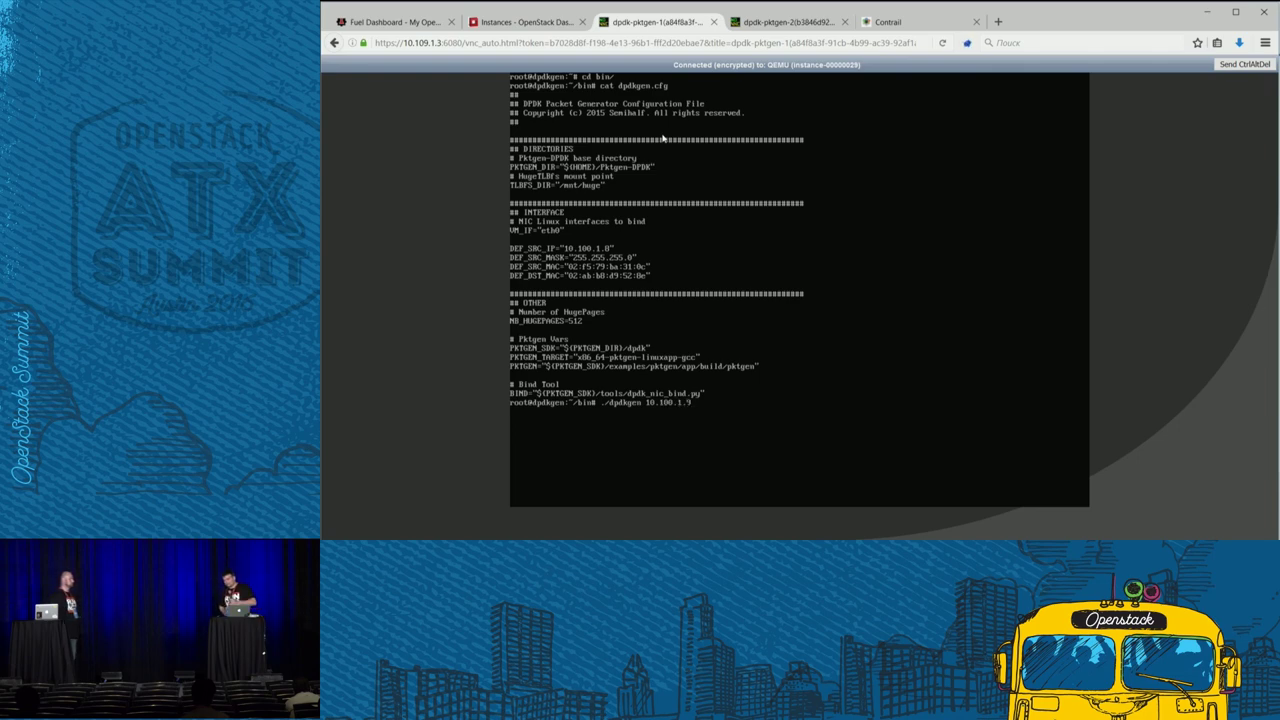
pyautogui.press('Return')
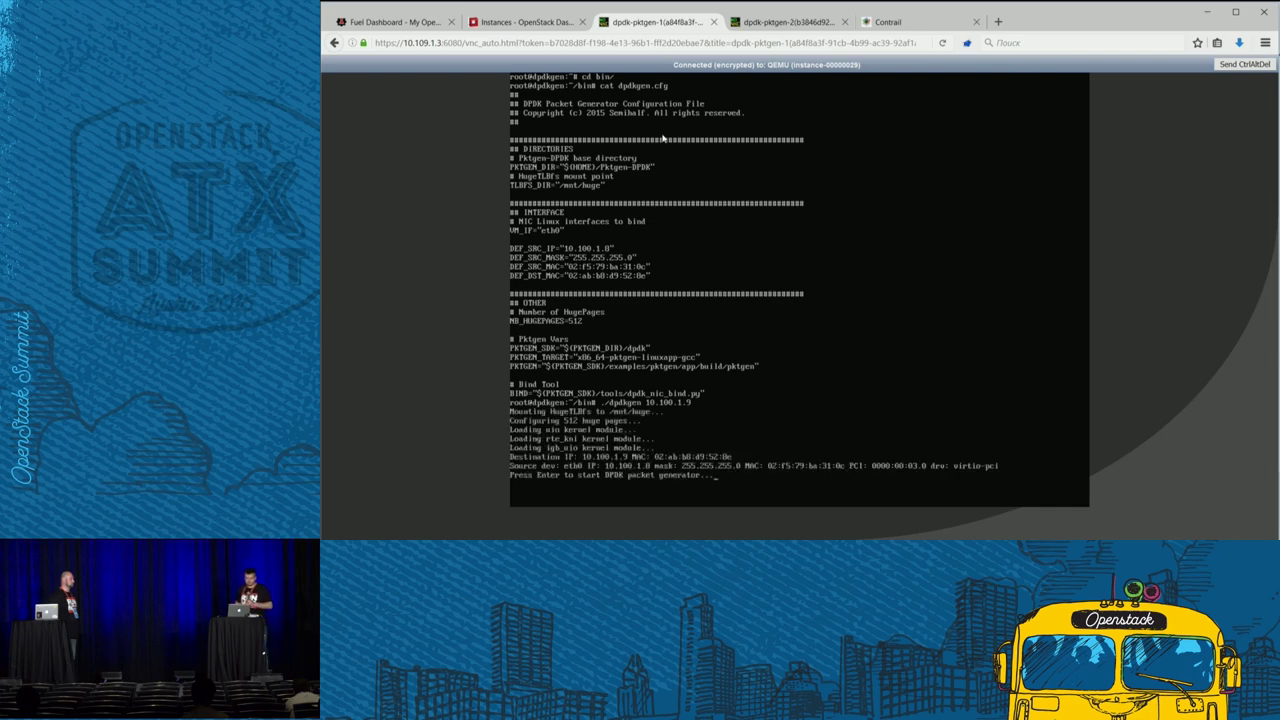
pyautogui.press('Return')
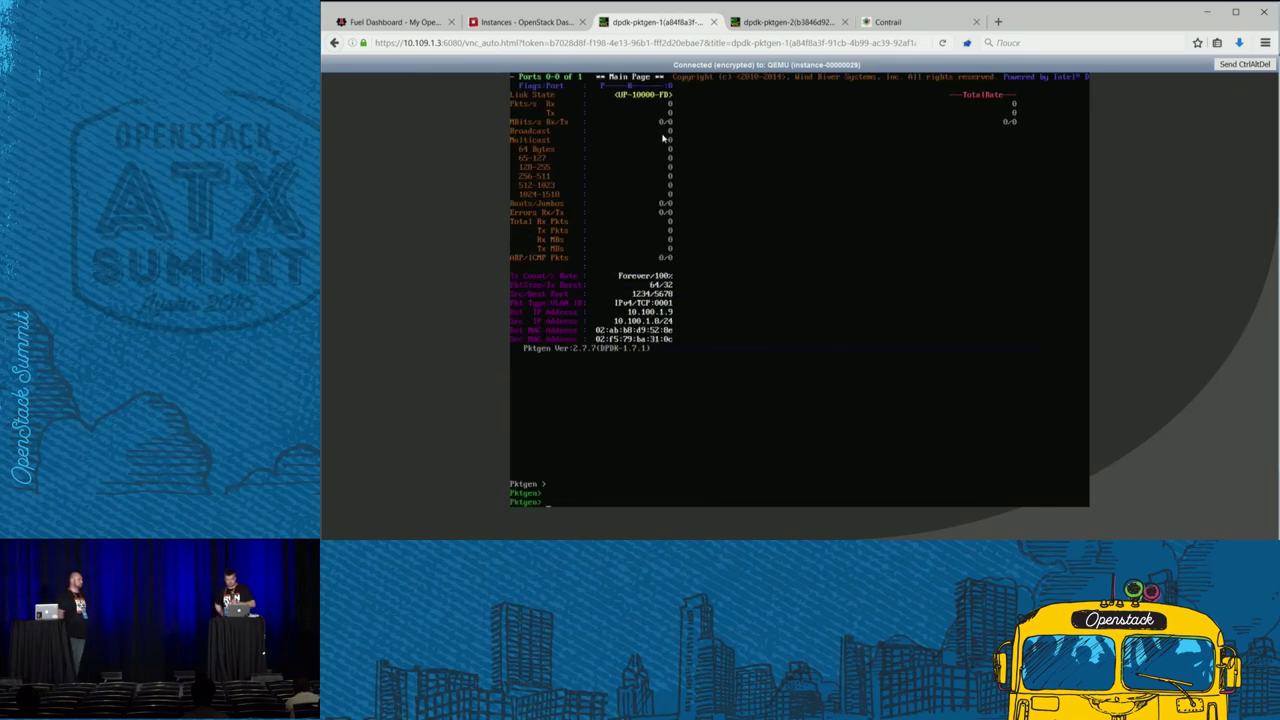
pyautogui.click(776, 26)
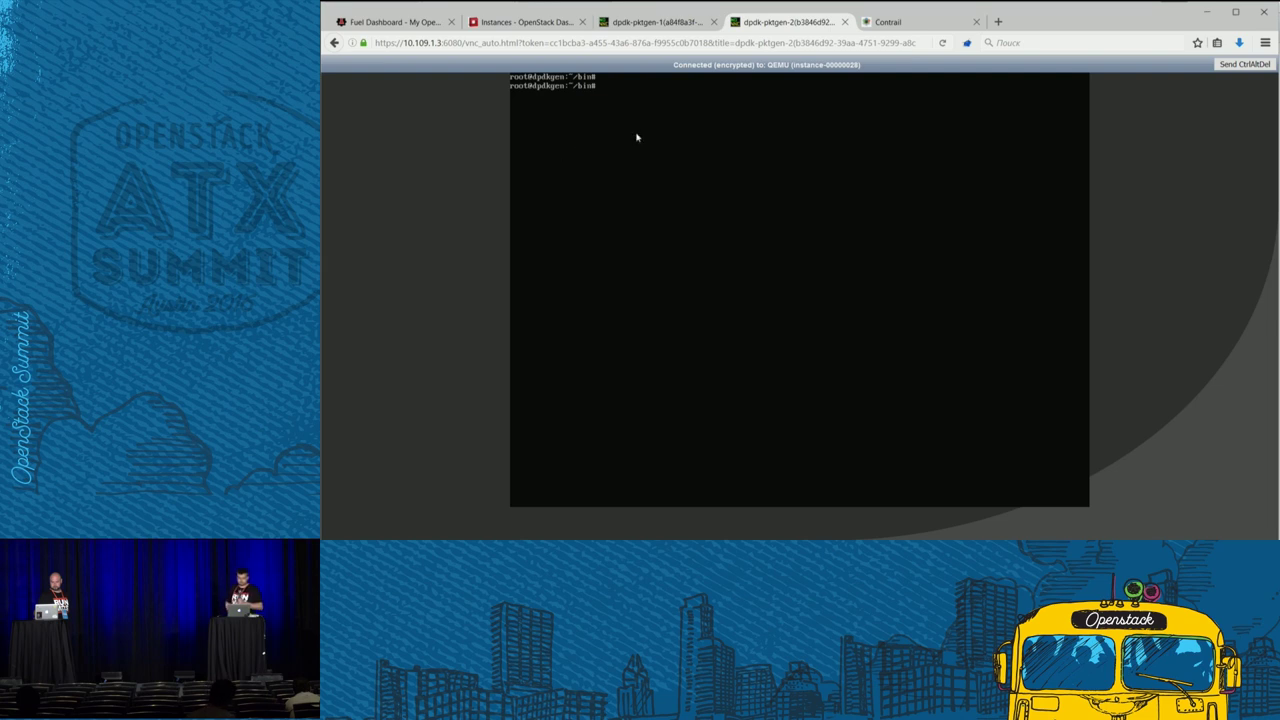
# - Print dpdkgen.cfg, then run ./dpdkgen 10.100.1.0 and start pktgen on dpdk-pktgen-2
pyautogui.write('cat dpdkgen')
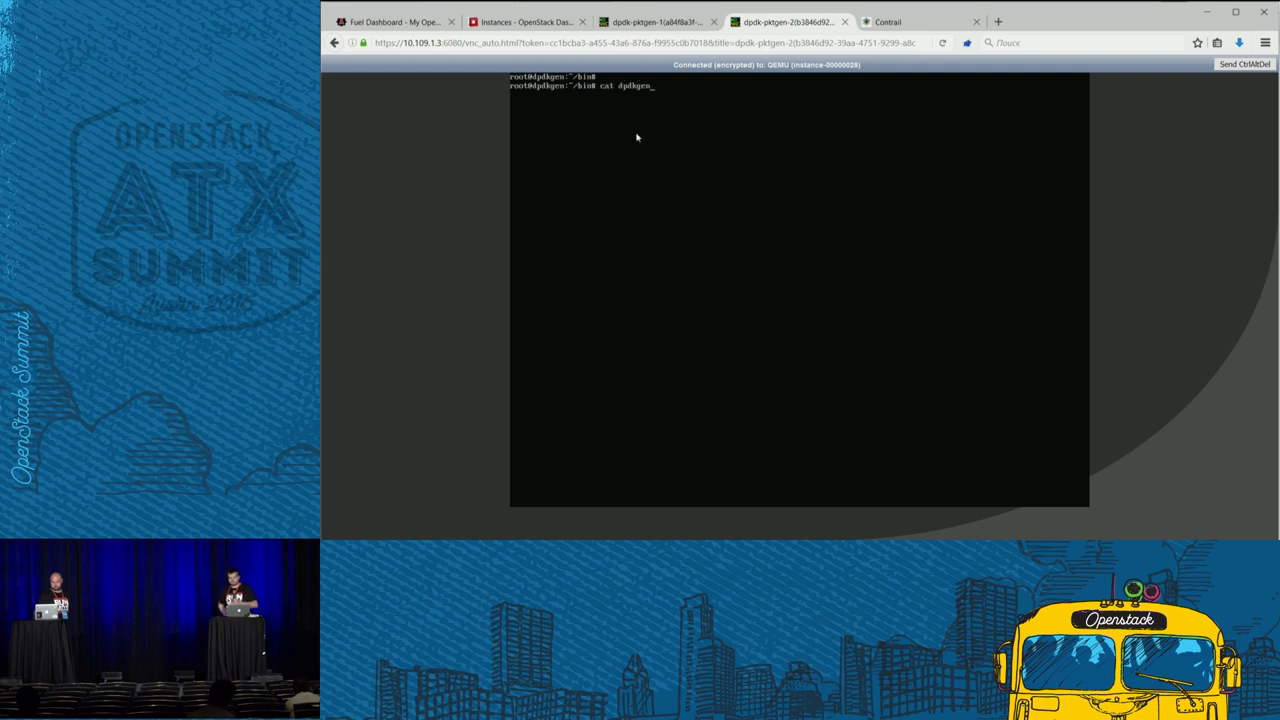
pyautogui.write('.cfg')
pyautogui.press('Return')
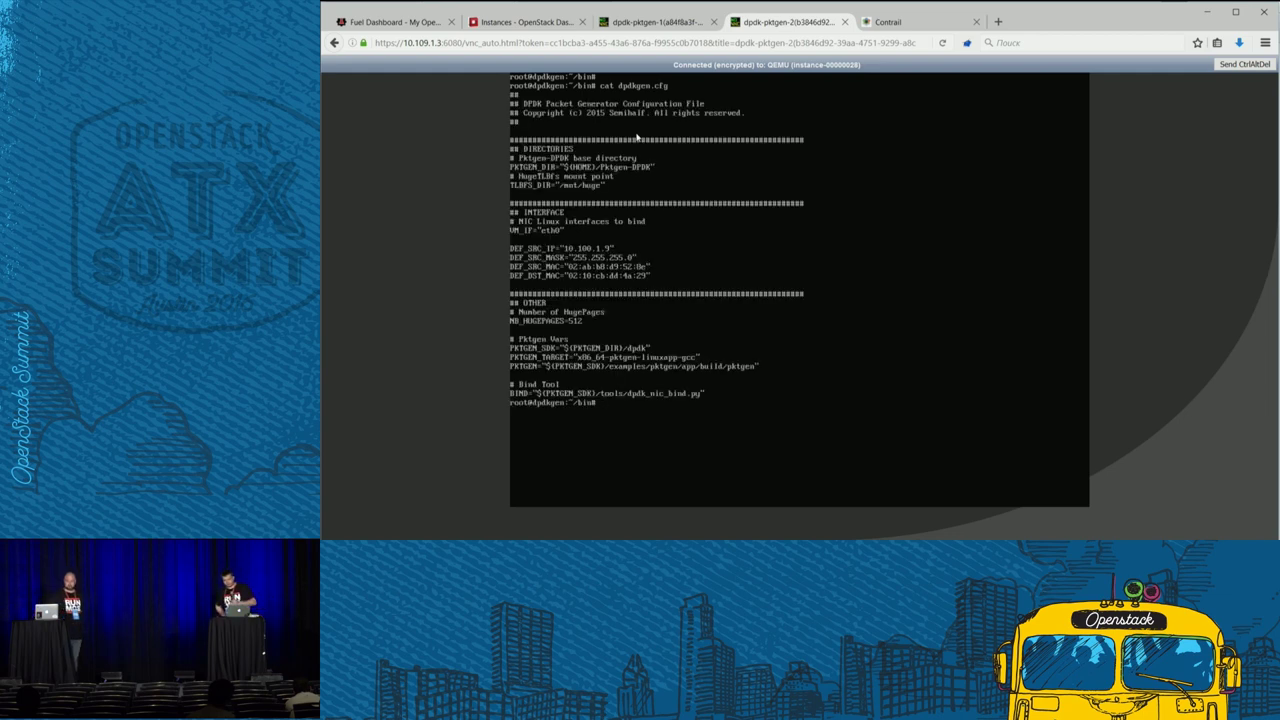
pyautogui.write('./')
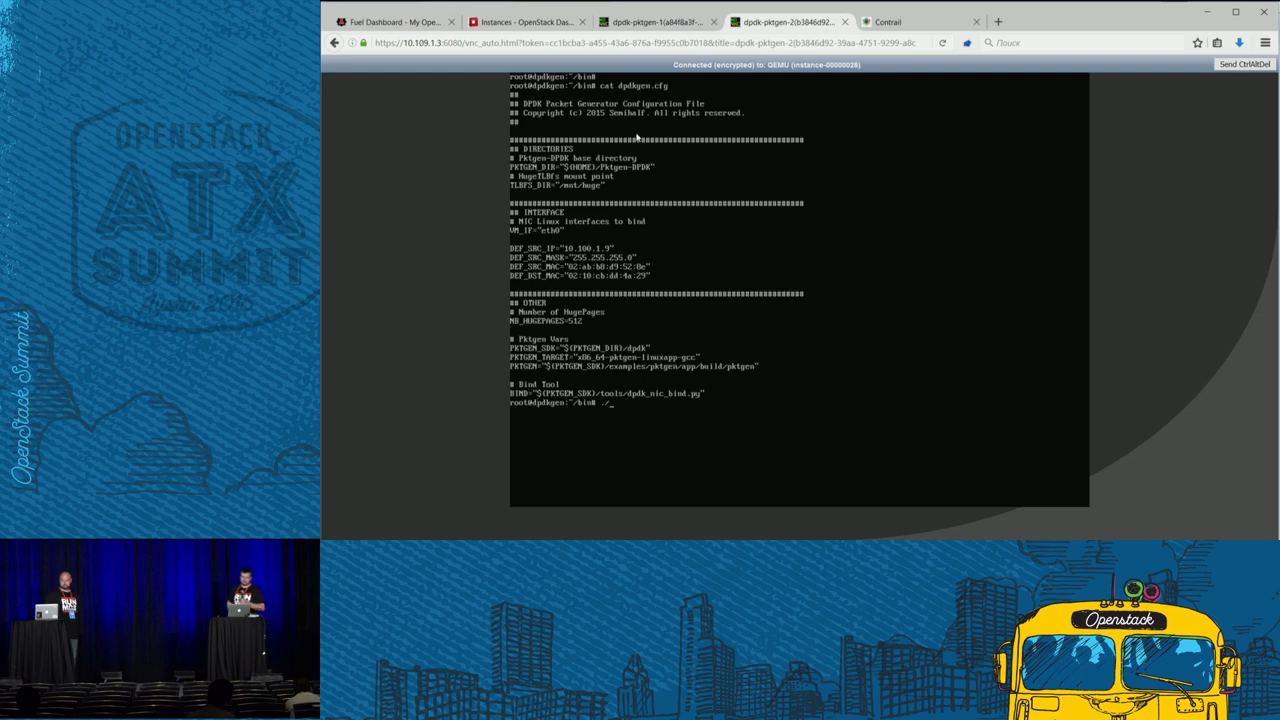
pyautogui.write('dpdkgen 10')
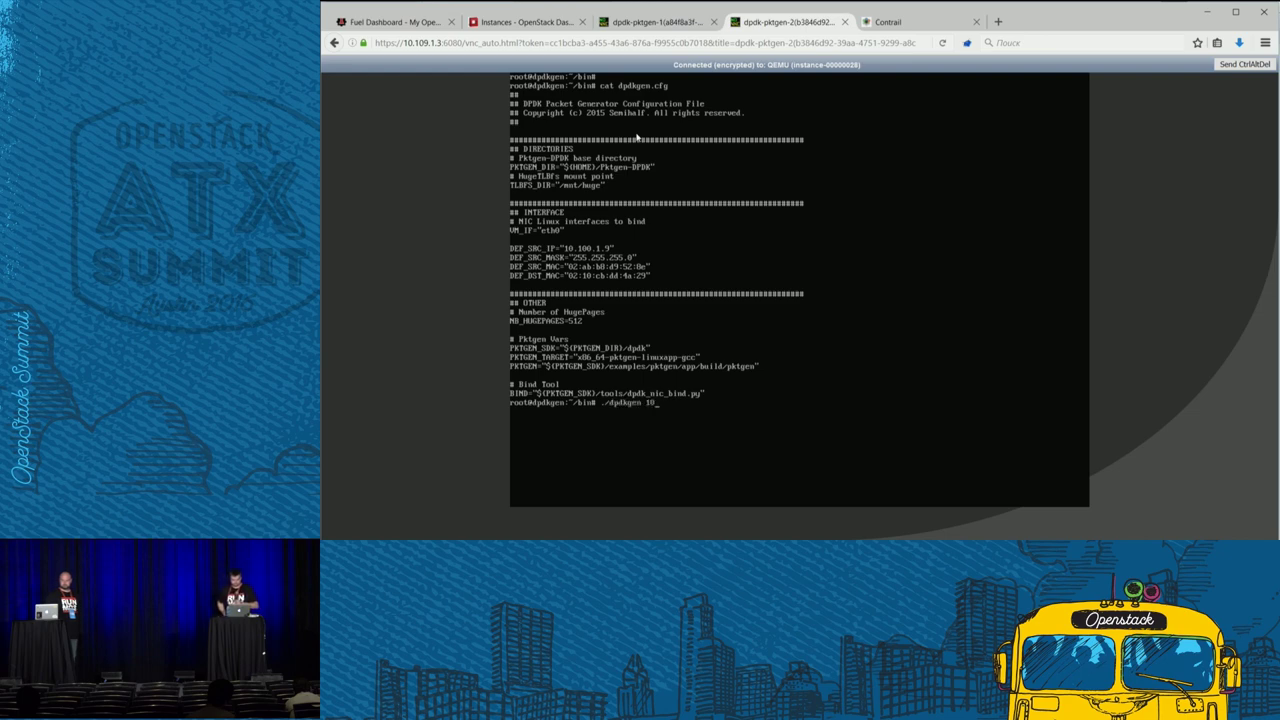
pyautogui.write('.100')
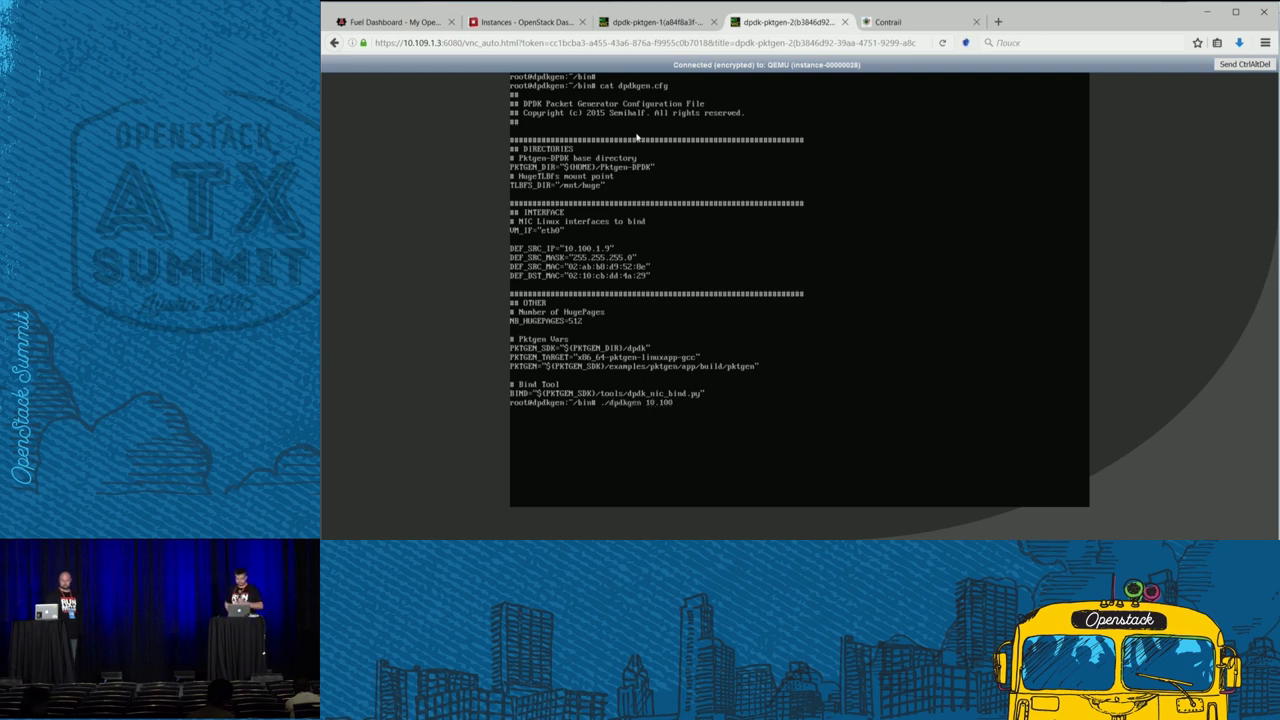
pyautogui.write('.1.')
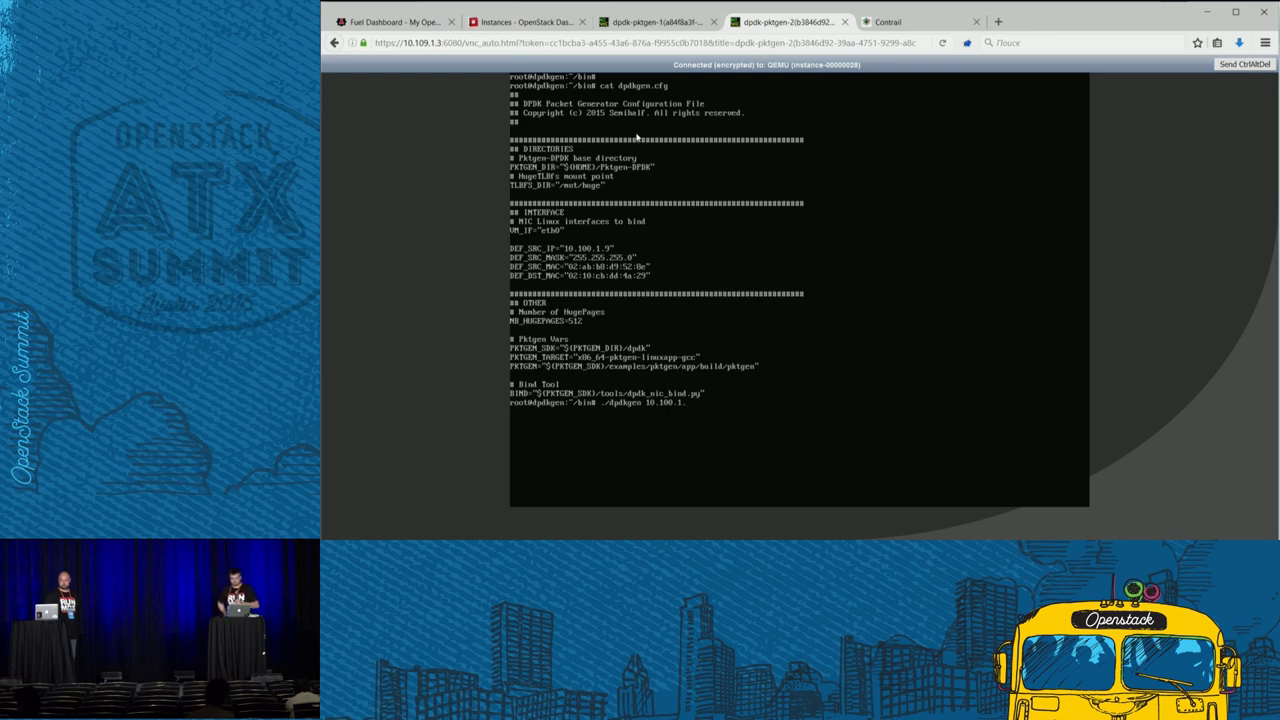
pyautogui.write('0')
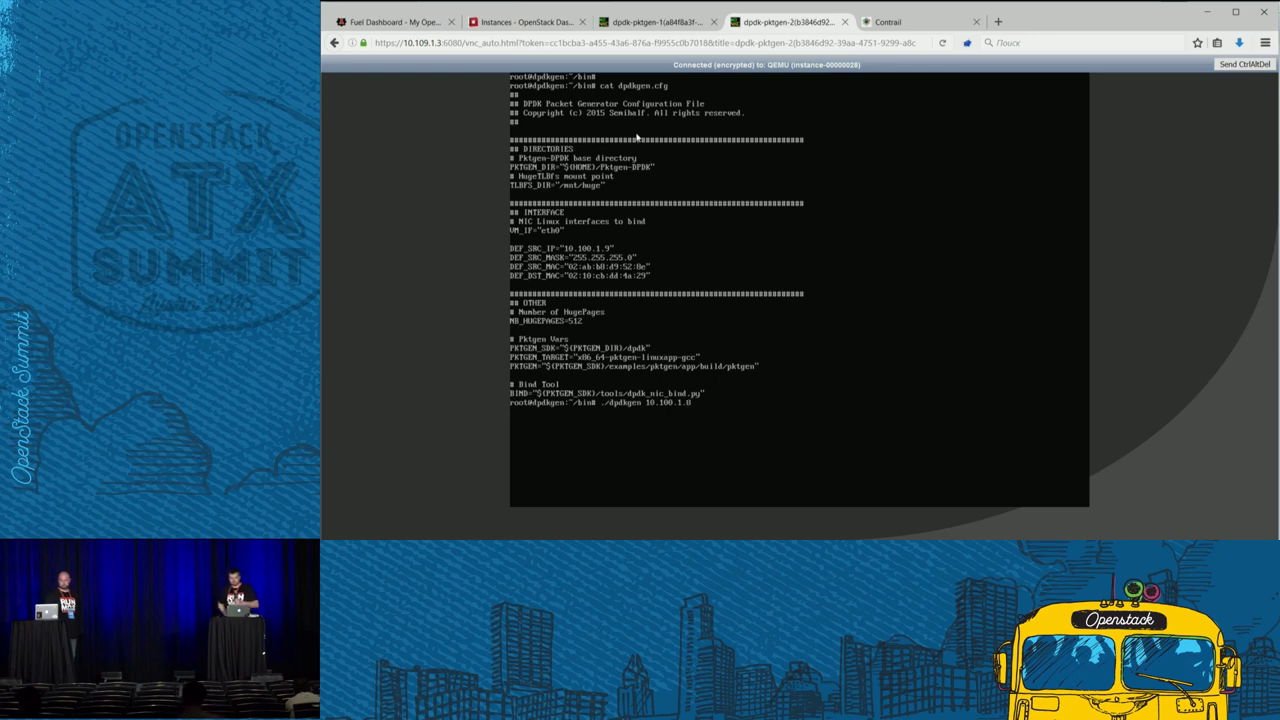
pyautogui.press('Return')
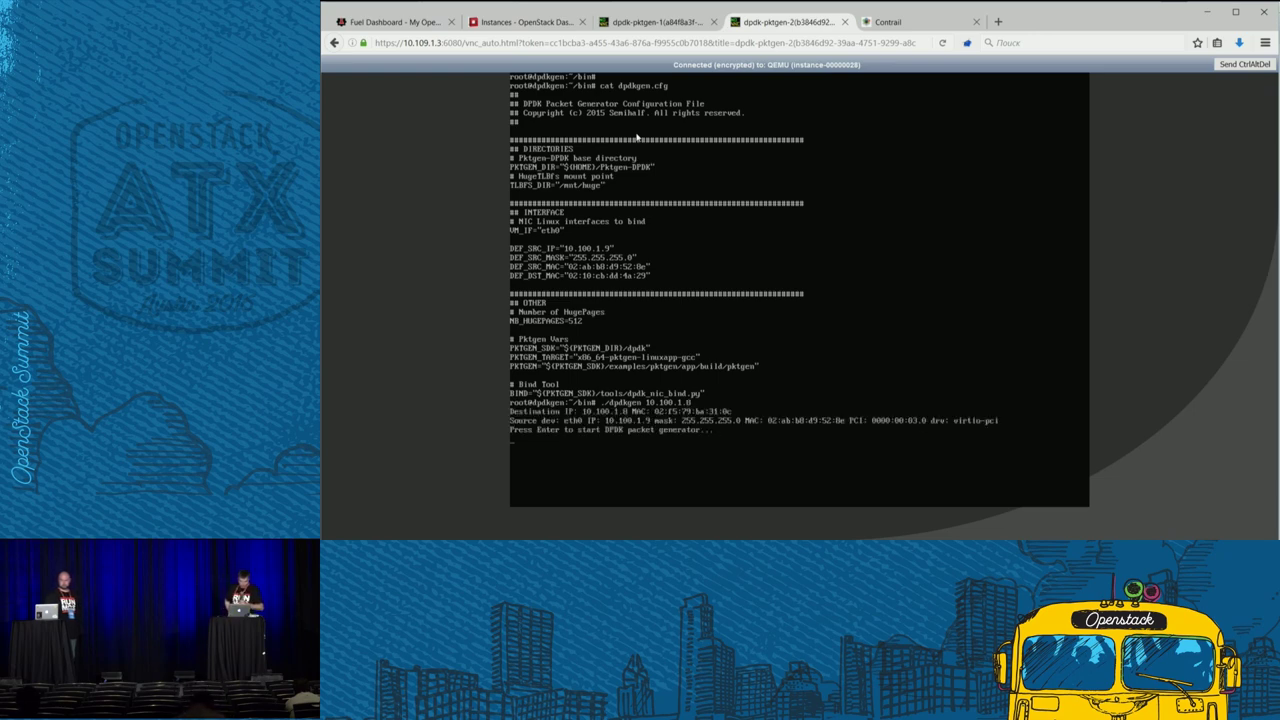
pyautogui.press('Return')
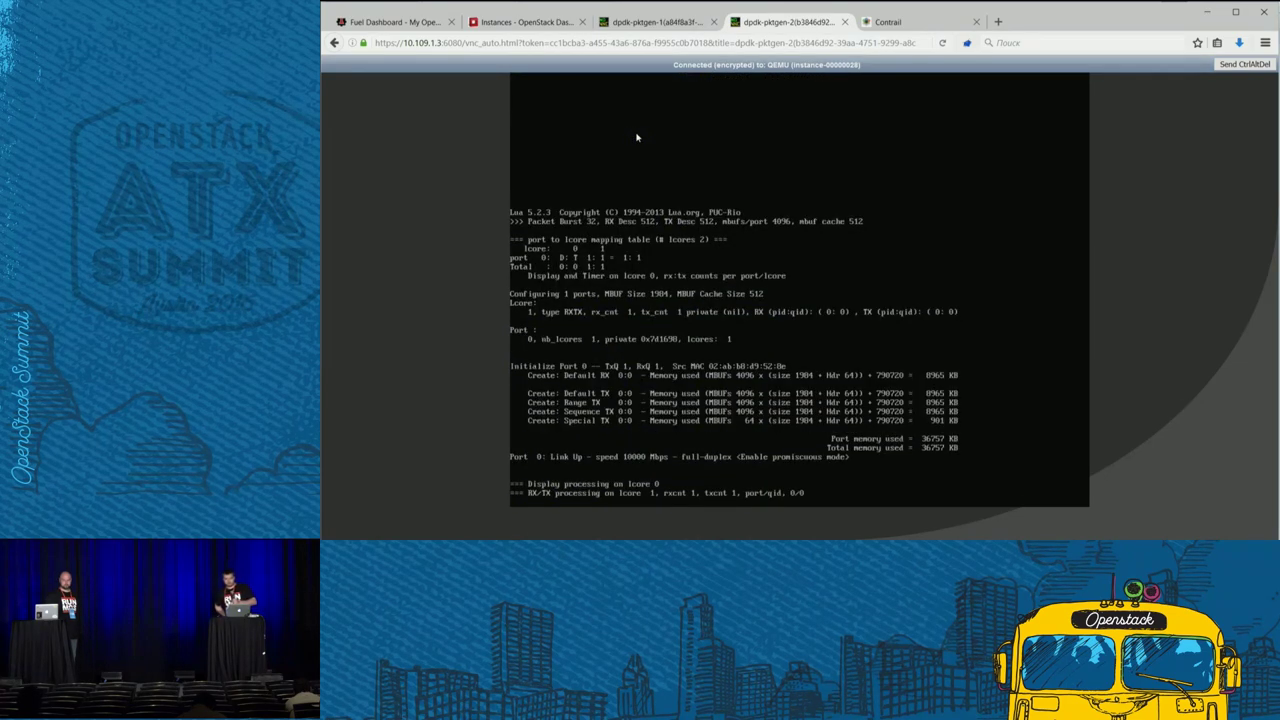